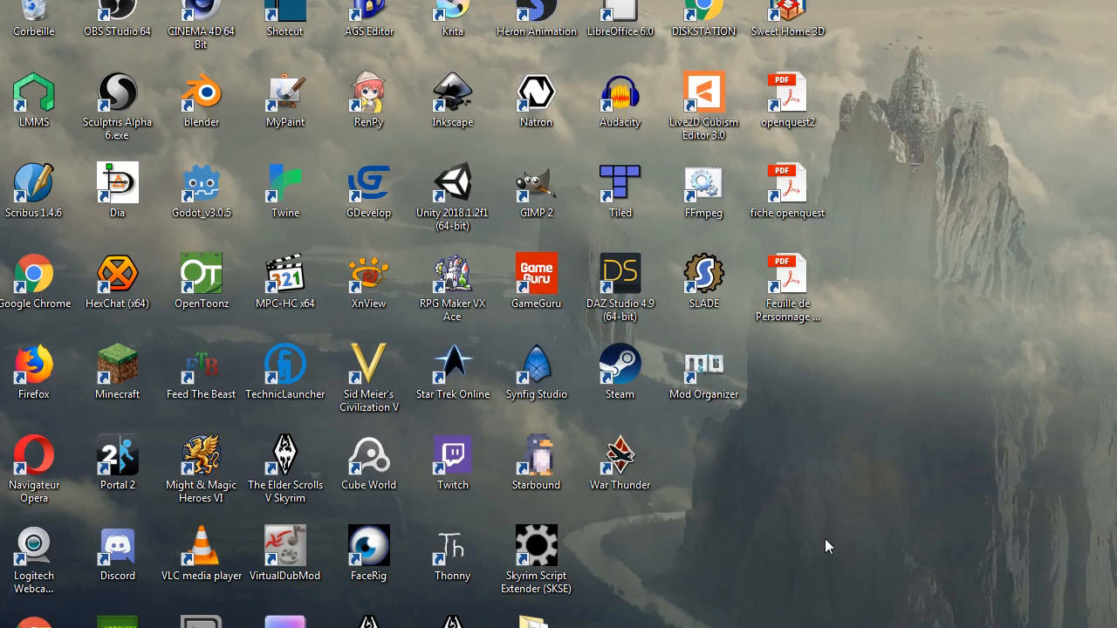
key(Up)
key(Up)
click(452, 100)
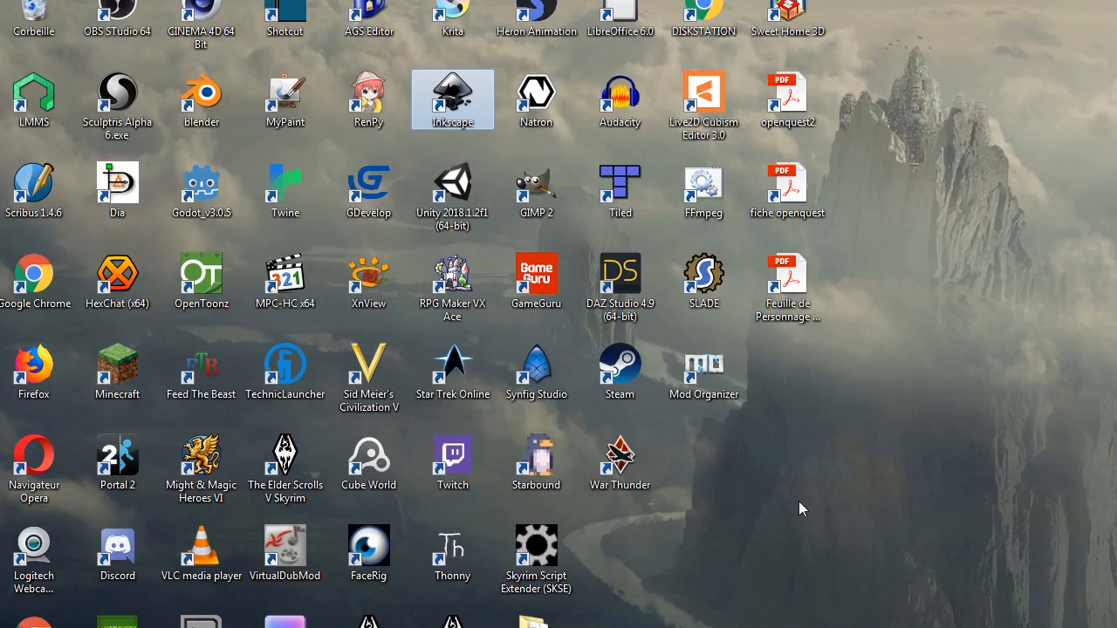
click(798, 499)
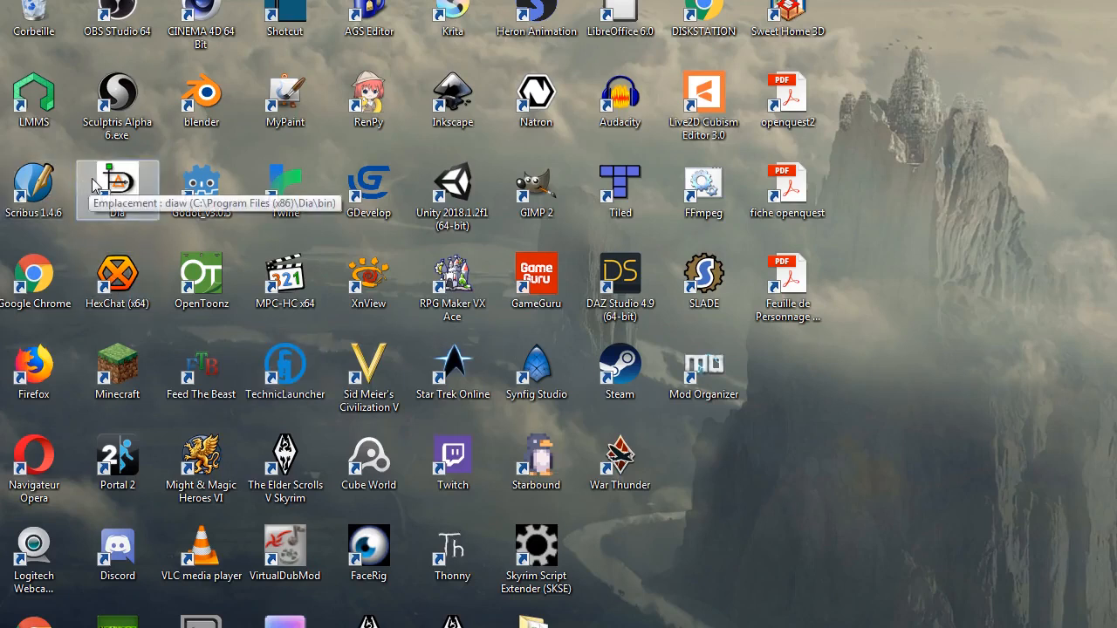
click(117, 187)
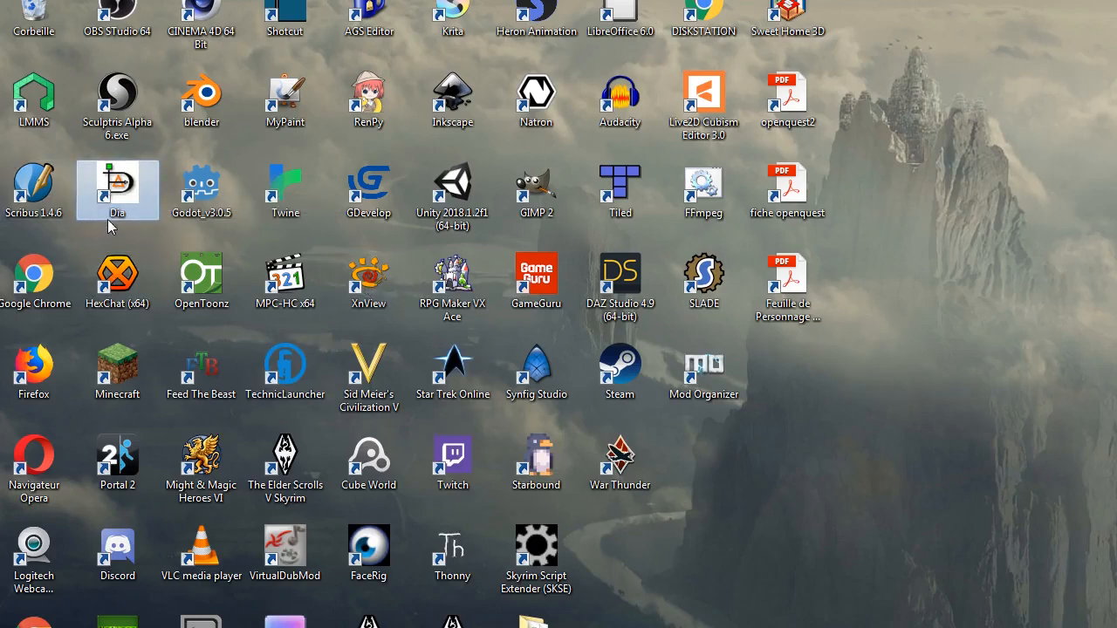
Switch to Chrome with the Dia Diagram Editor site dia-installer.de and resize and reposition the browser window so the whole page shows
click(344, 627)
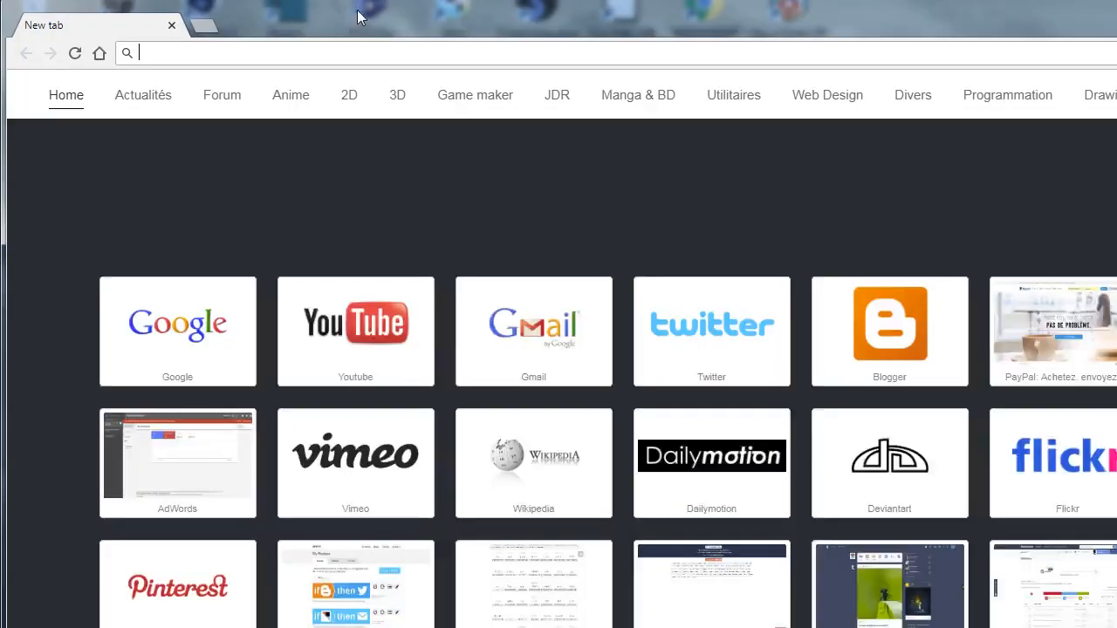
drag(361, 18, 1116, 19)
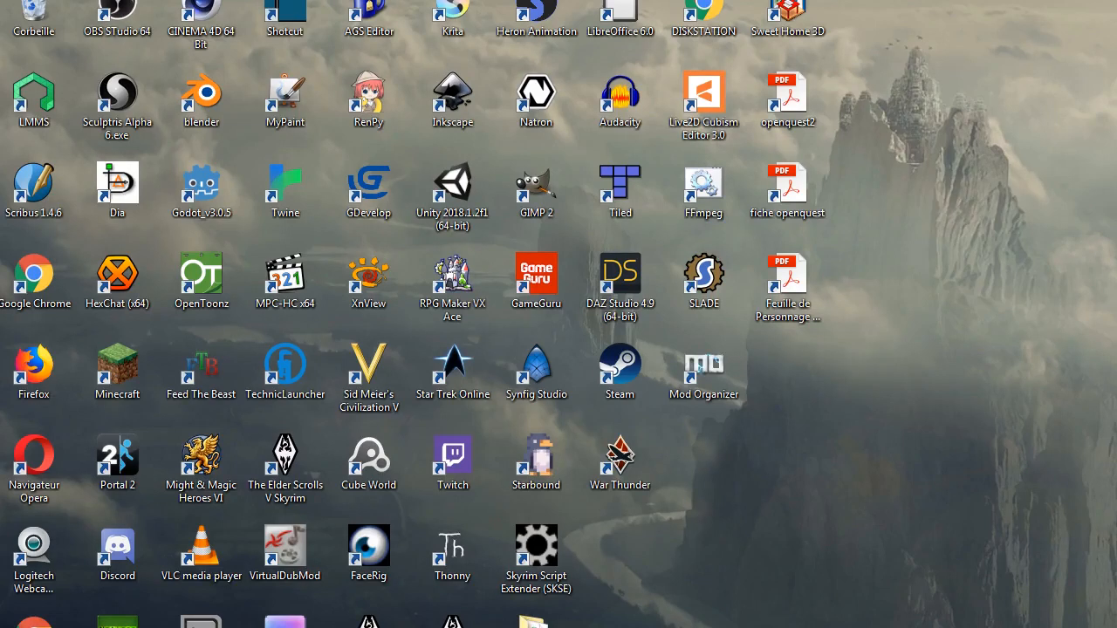
key(alt+Tab)
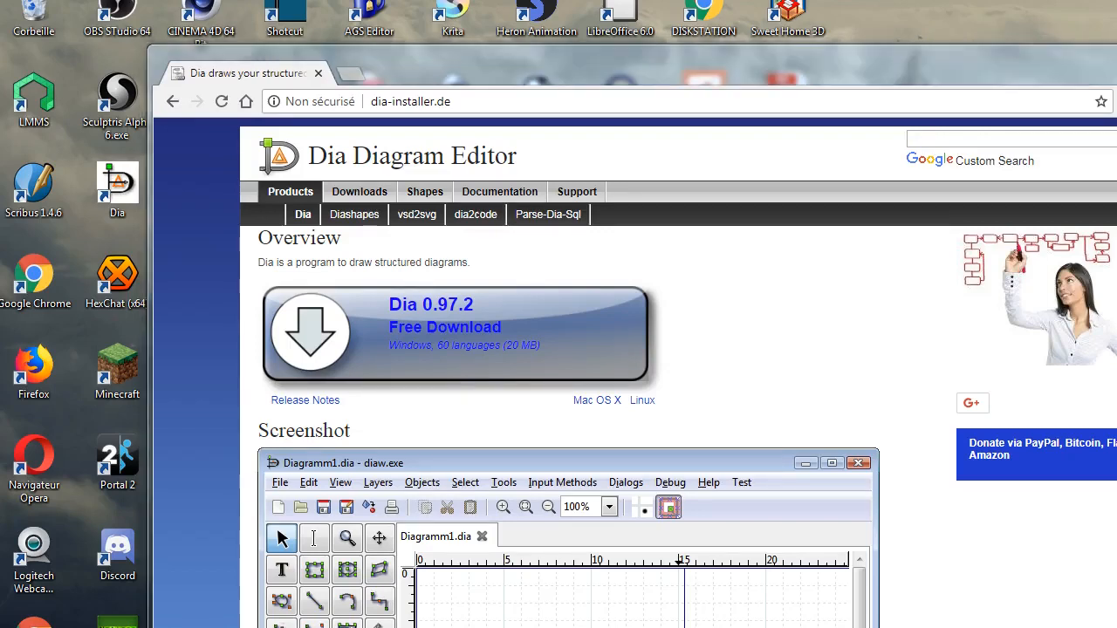
drag(877, 74, 734, 33)
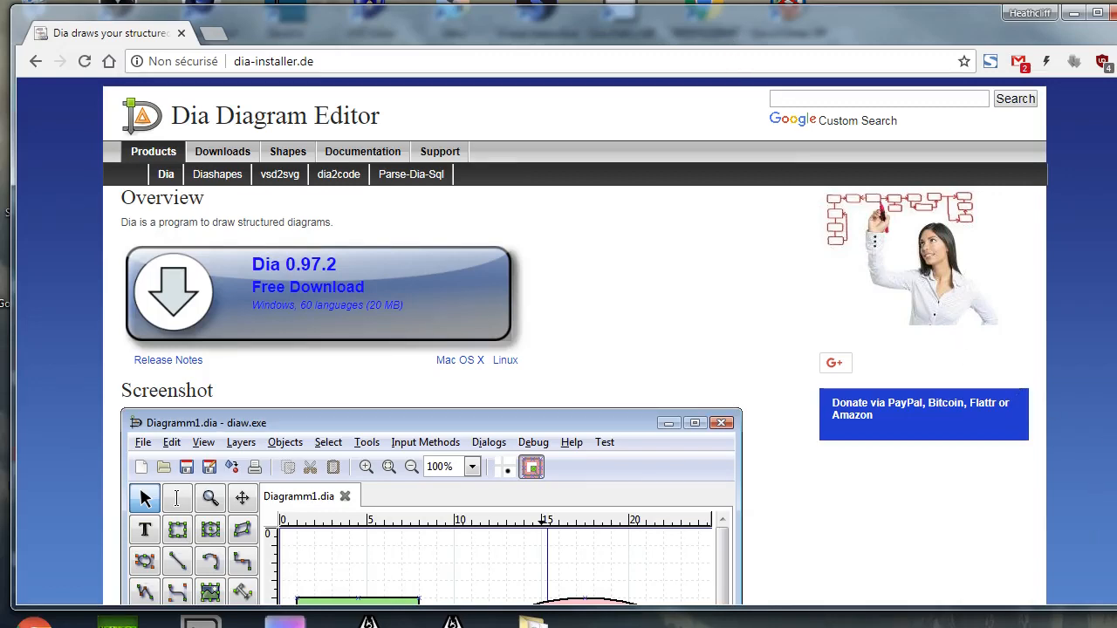
drag(1115, 609, 1098, 614)
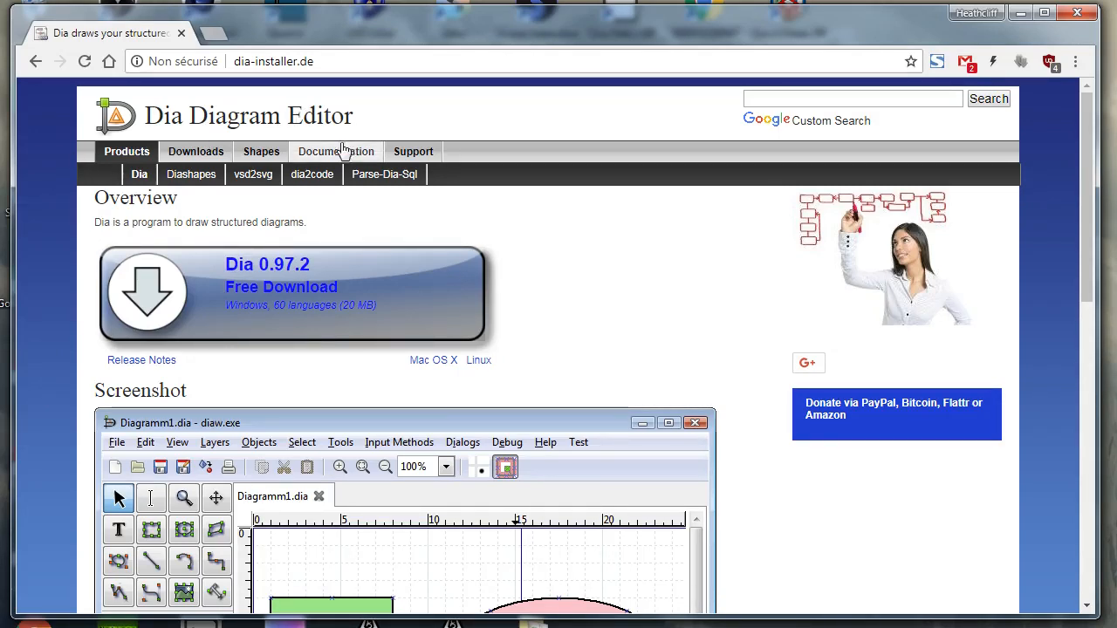
drag(339, 42, 565, 33)
click(127, 201)
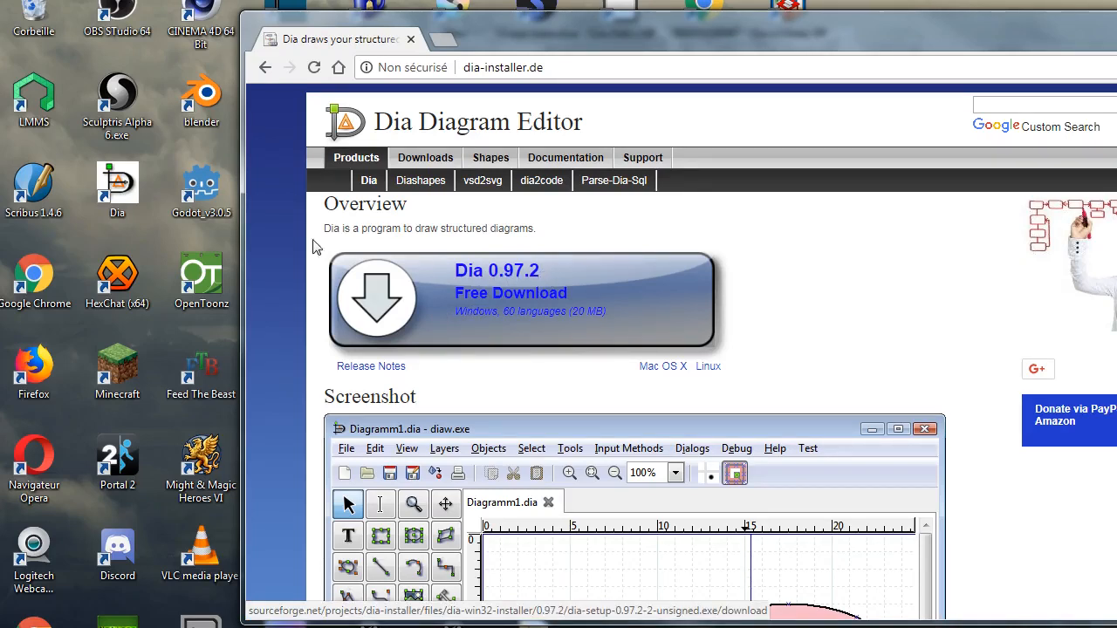
drag(700, 33, 463, 38)
Examine the program screenshot, requirements and download offer on the Dia overview page
scroll(367, 285, down, 3)
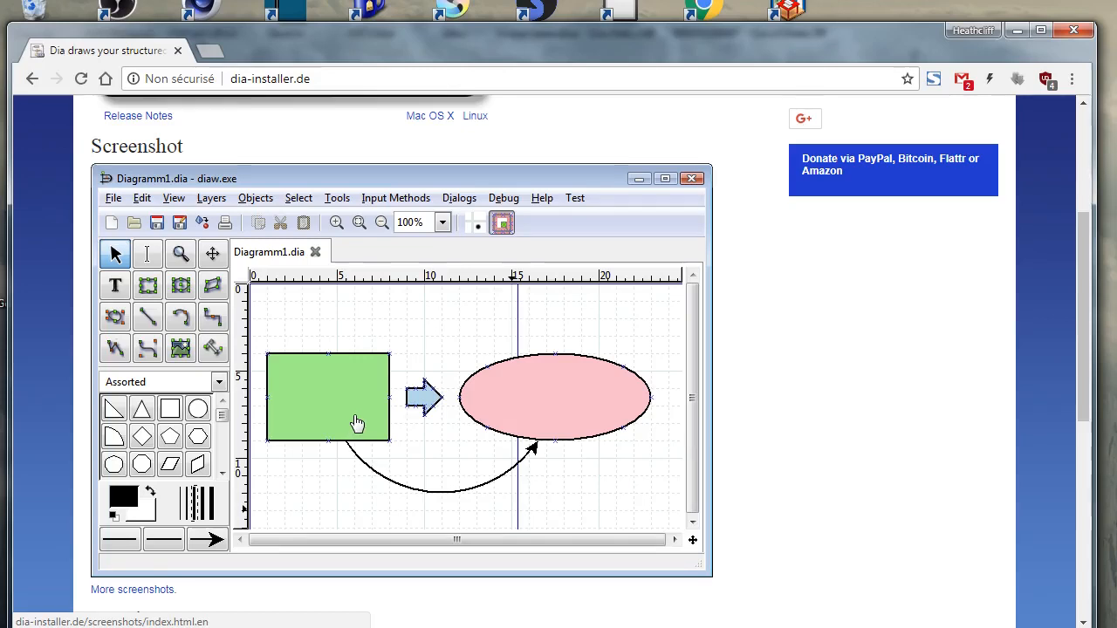
scroll(357, 423, down, 5)
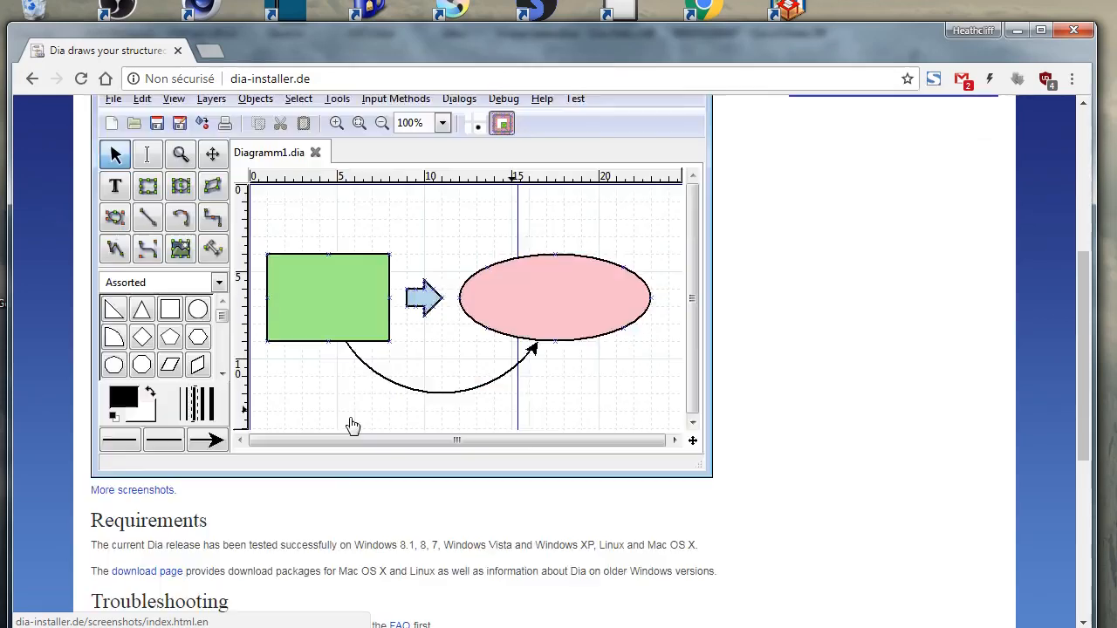
scroll(350, 420, up, 7)
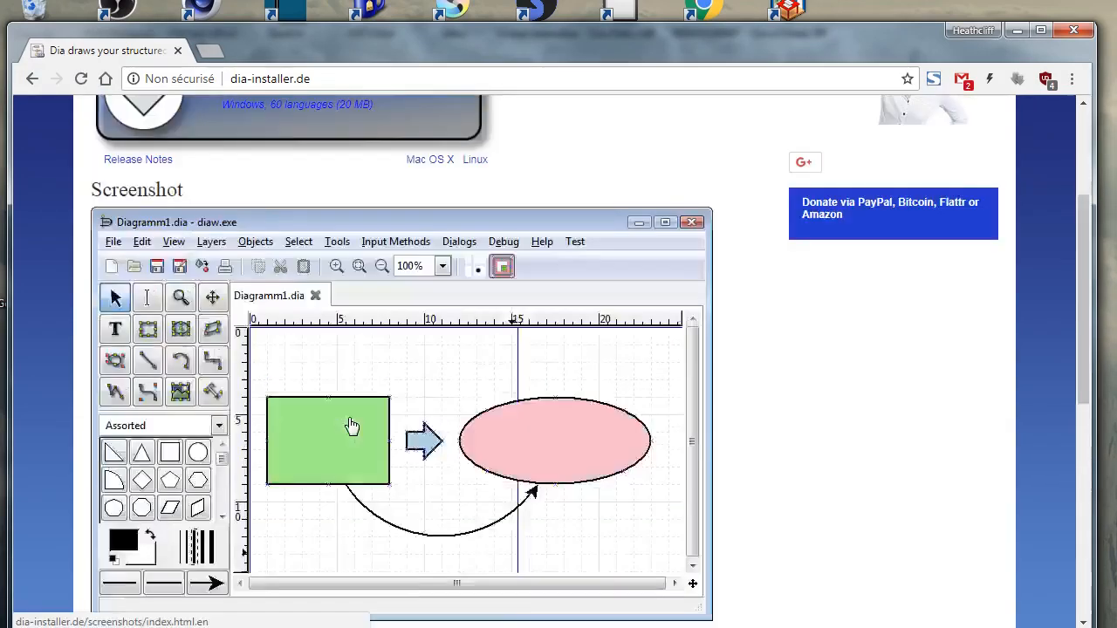
scroll(332, 471, down, 2)
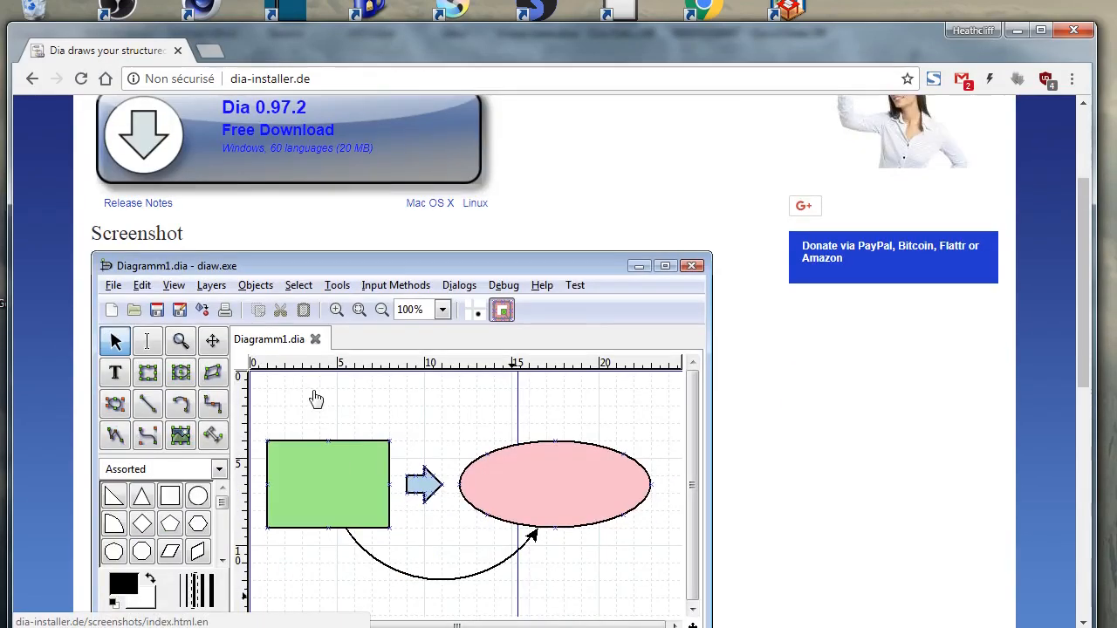
scroll(94, 410, down, 1)
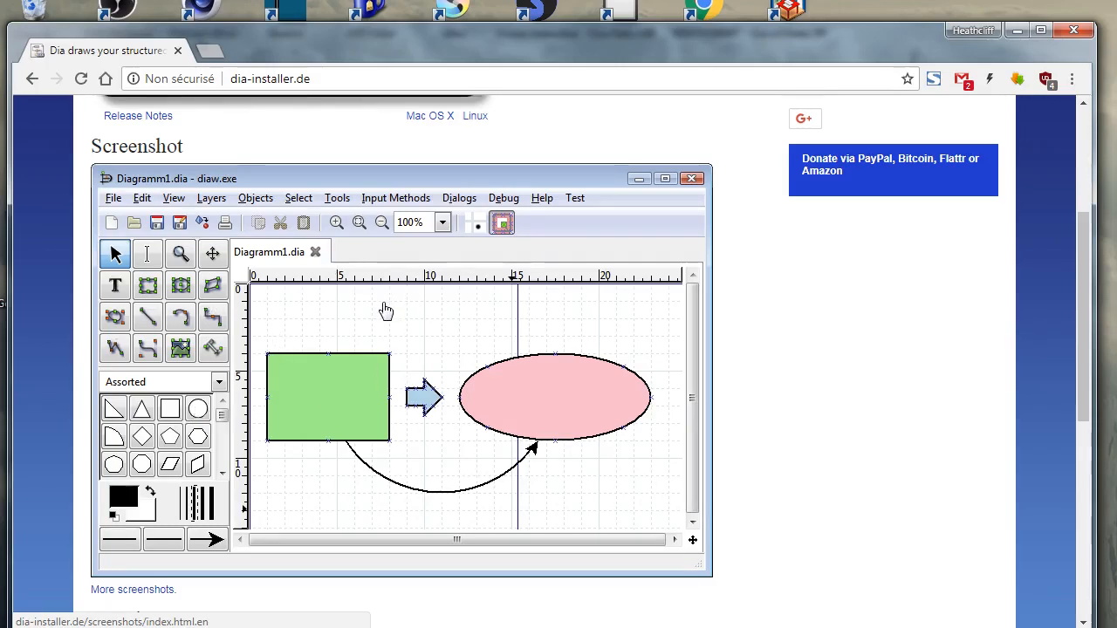
scroll(320, 299, up, 2)
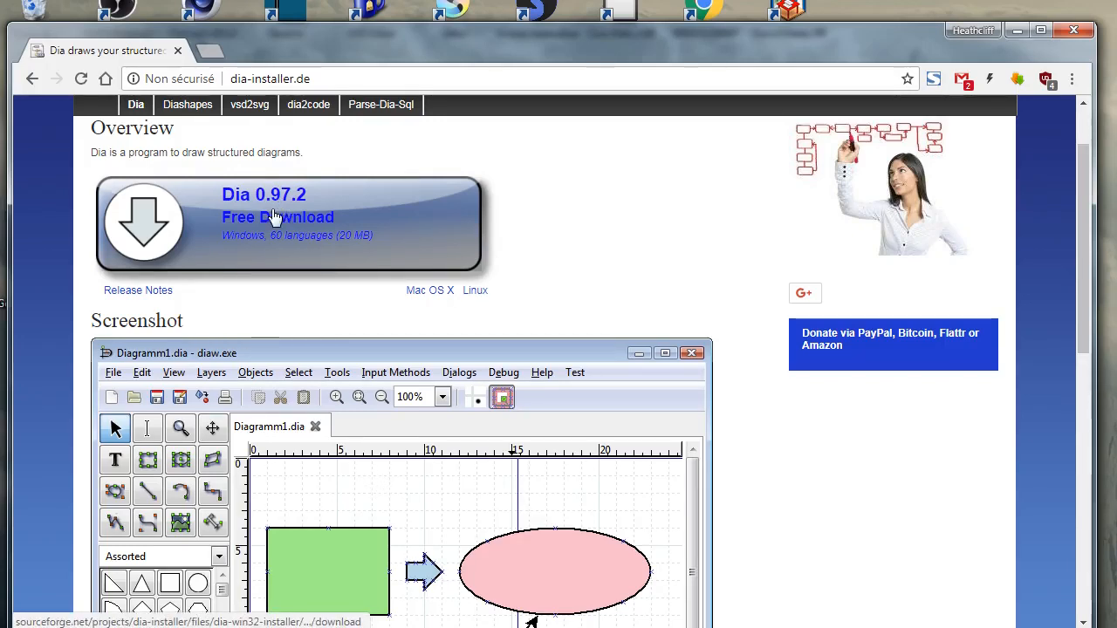
scroll(227, 288, up, 1)
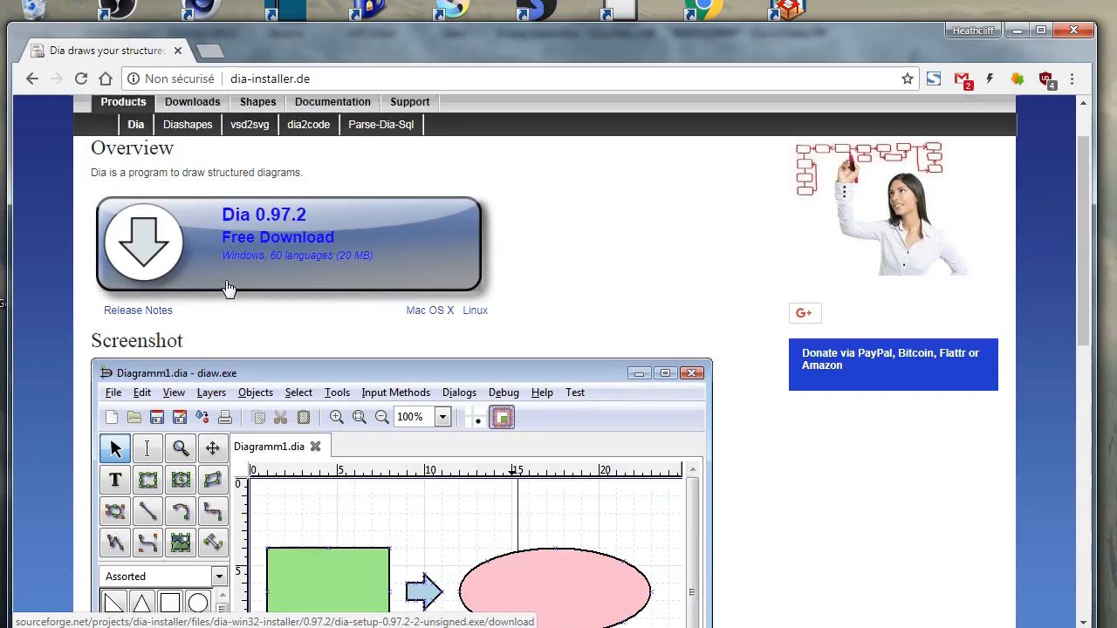
Open the site's Downloads page and look through the Windows installer, Diashapes, USB stick, older versions and additional files sections
scroll(227, 288, up, 2)
click(209, 168)
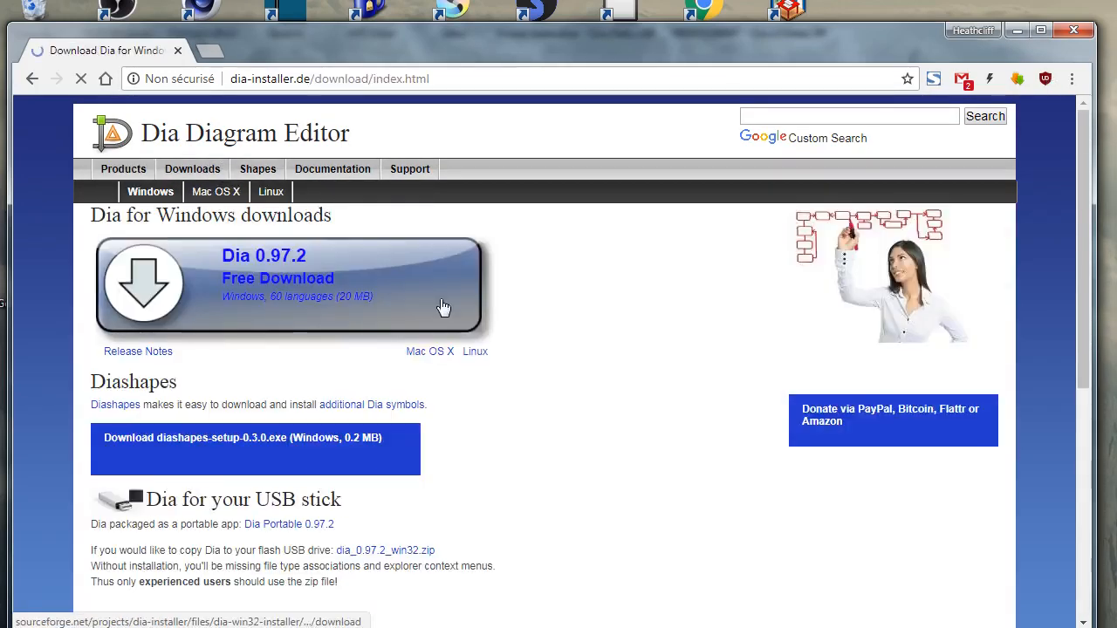
scroll(180, 377, down, 1)
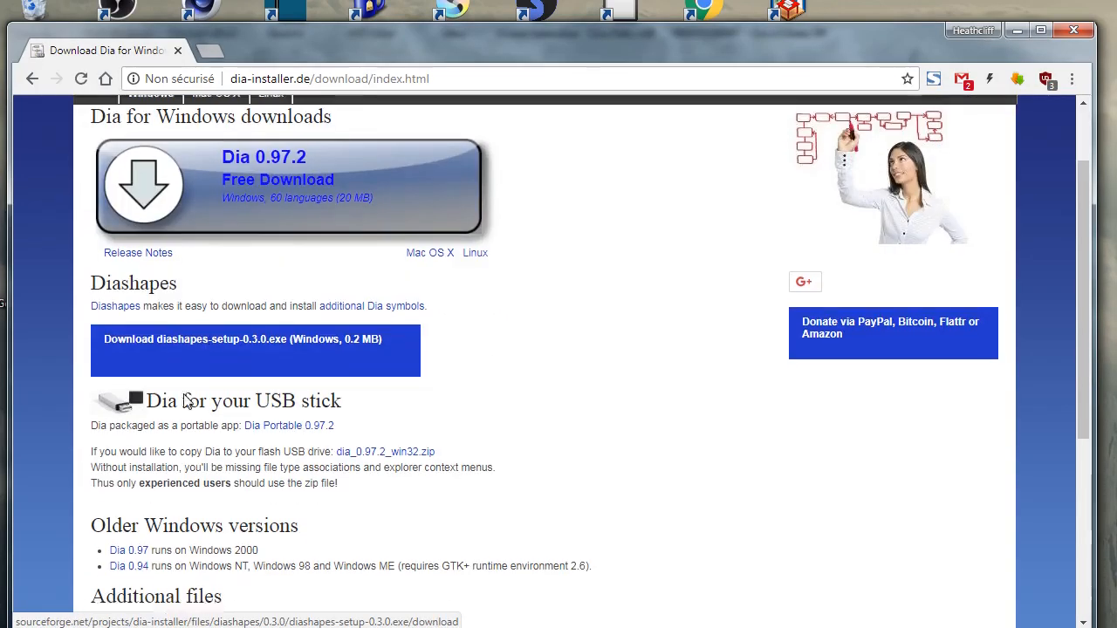
scroll(185, 401, down, 1)
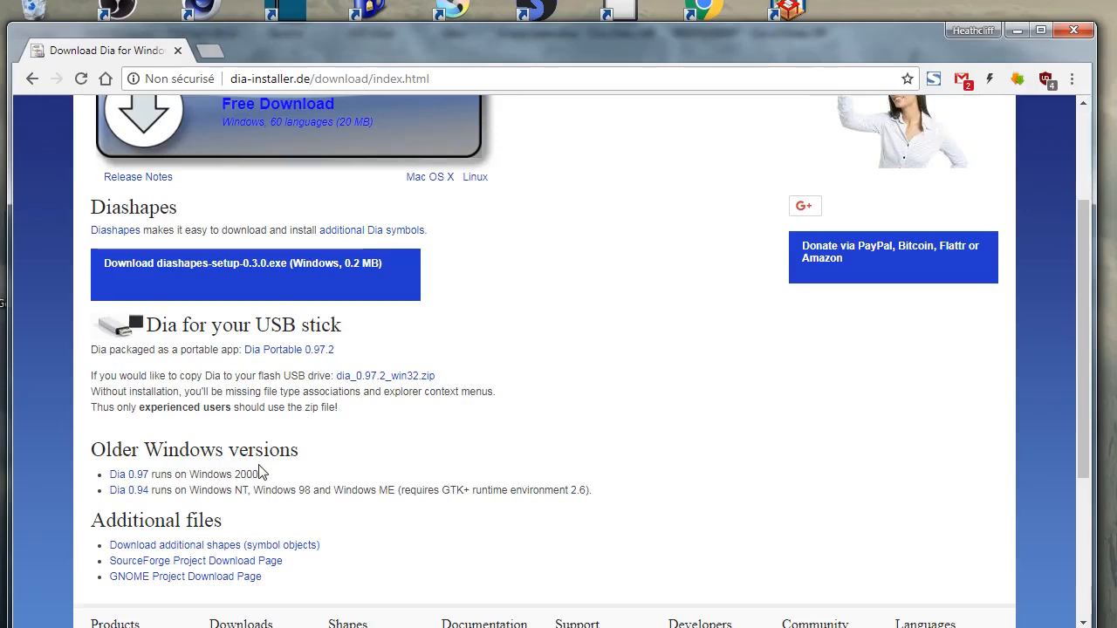
scroll(259, 472, down, 1)
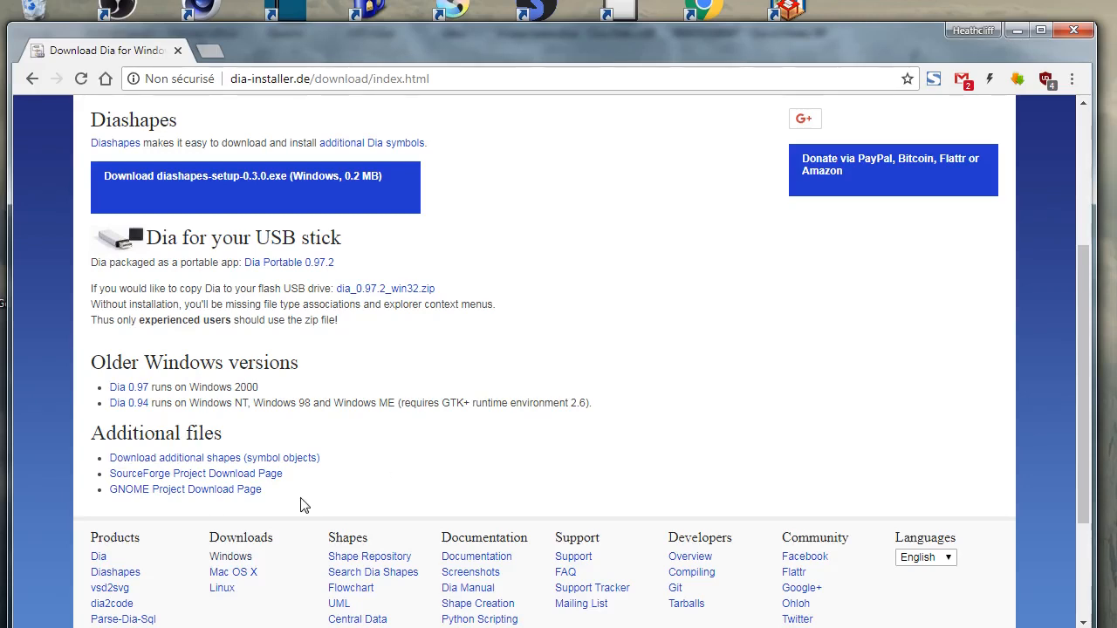
Open the GNOME Project Download Page in a new browser tab and close that tab again
right_click(246, 494)
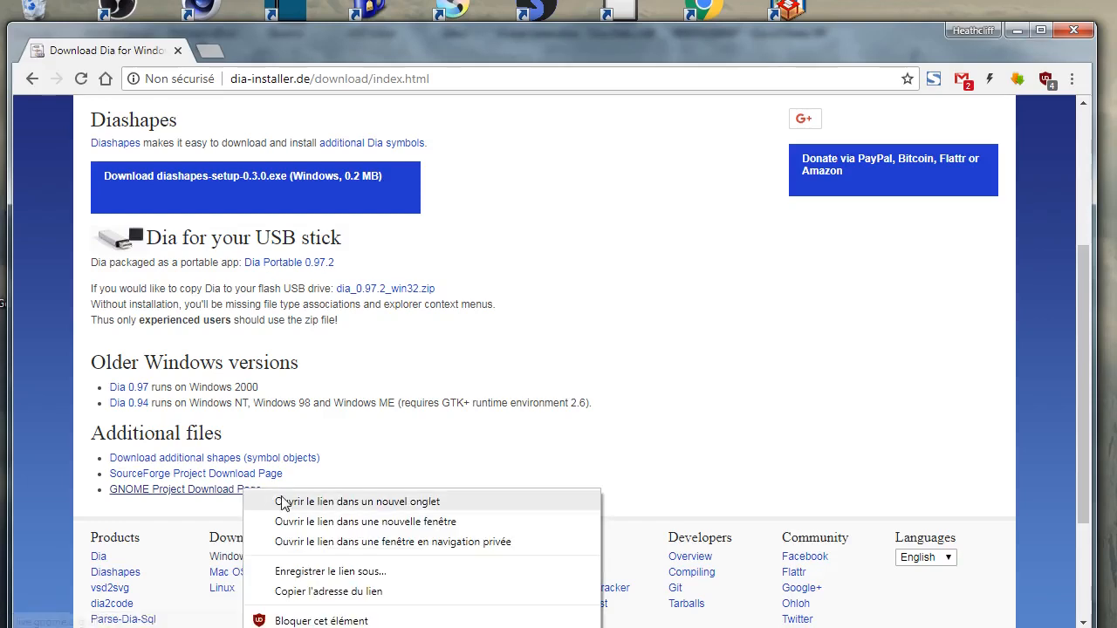
click(282, 504)
scroll(384, 436, up, 2)
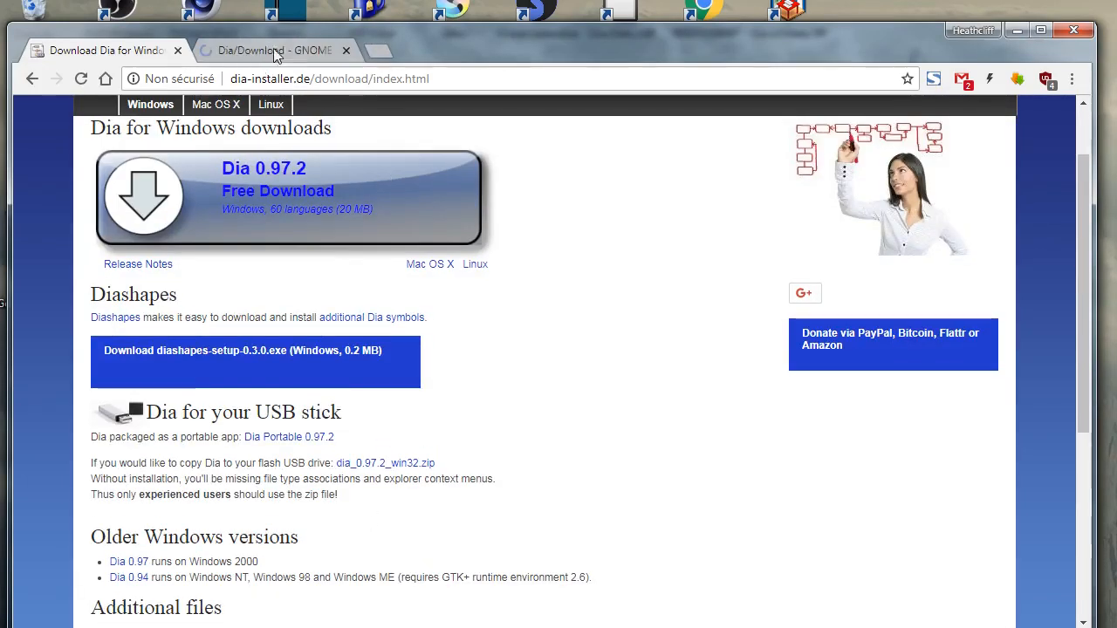
scroll(187, 164, up, 1)
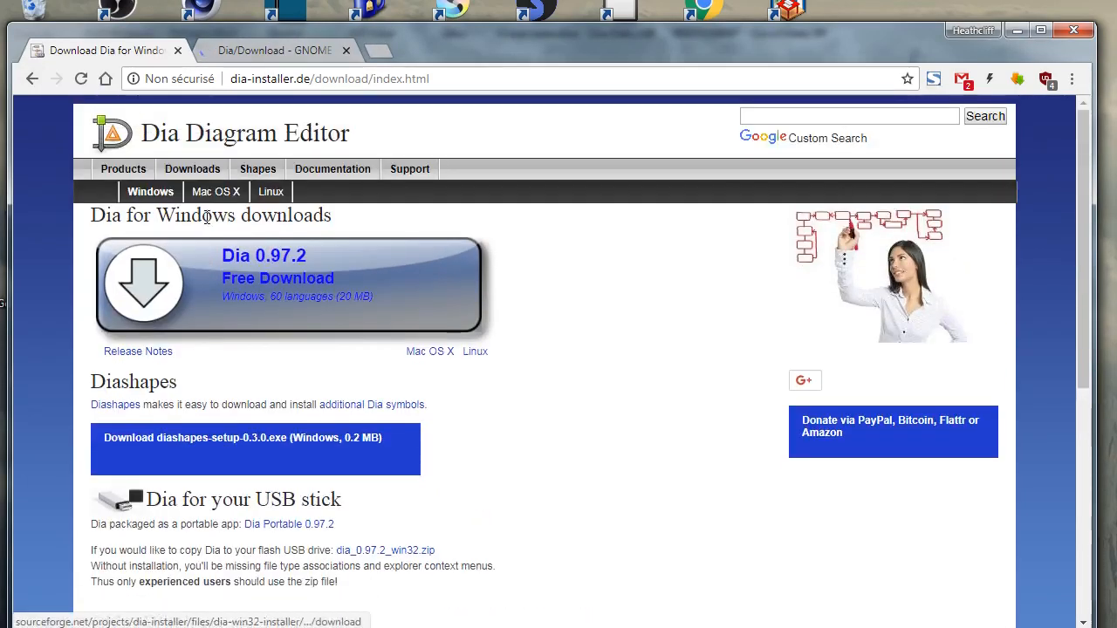
click(346, 50)
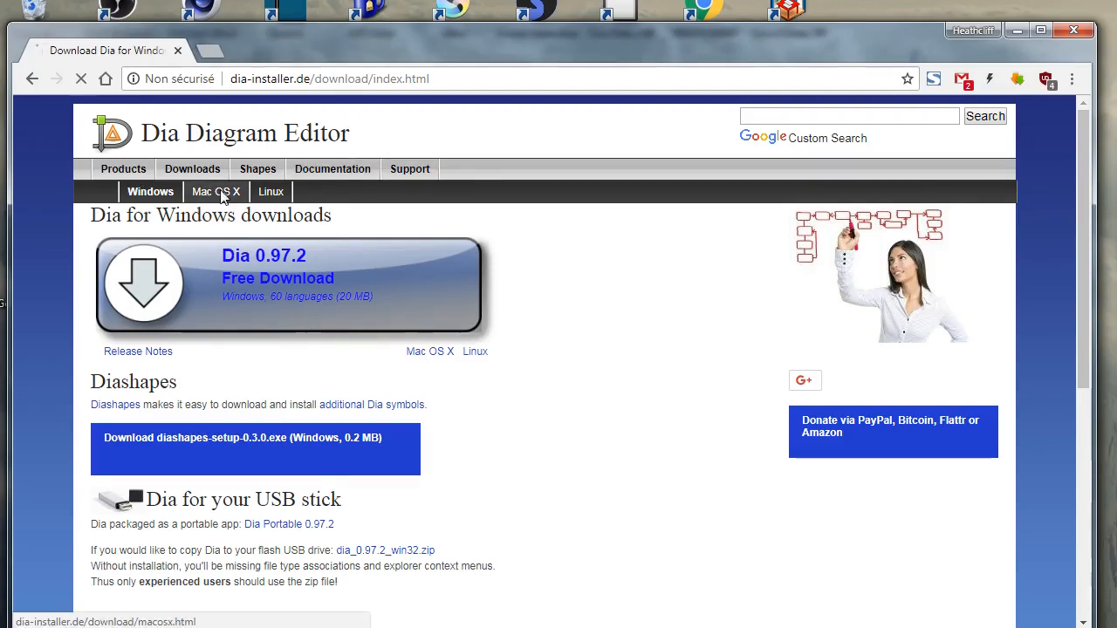
Visit the Mac OS X download page, then open the Linux one and review its Ubuntu and openSUSE packages
click(220, 192)
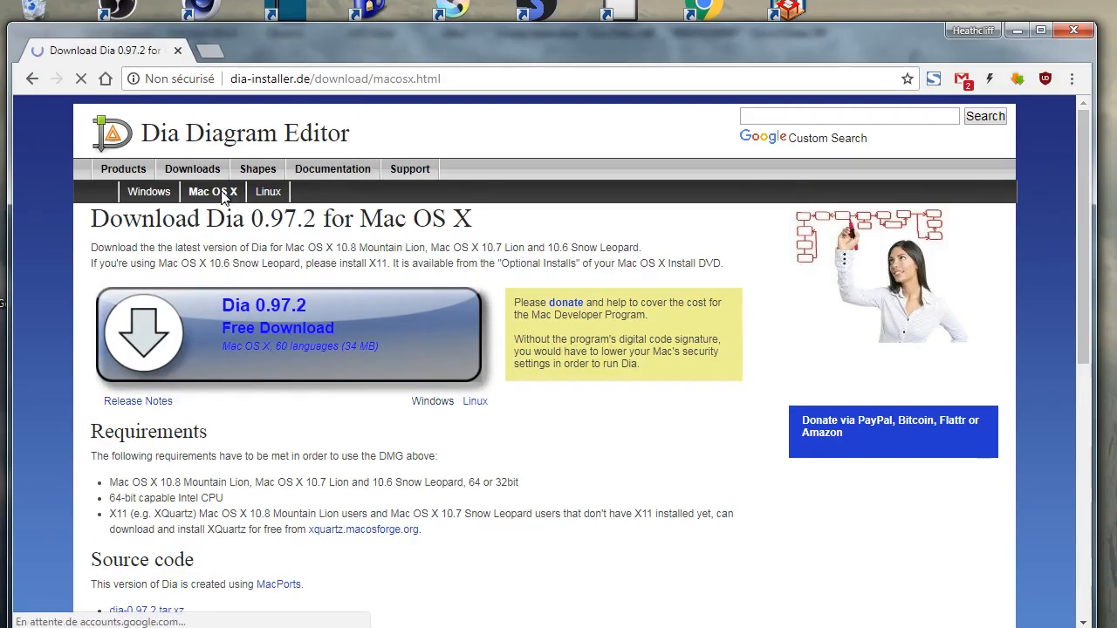
click(268, 192)
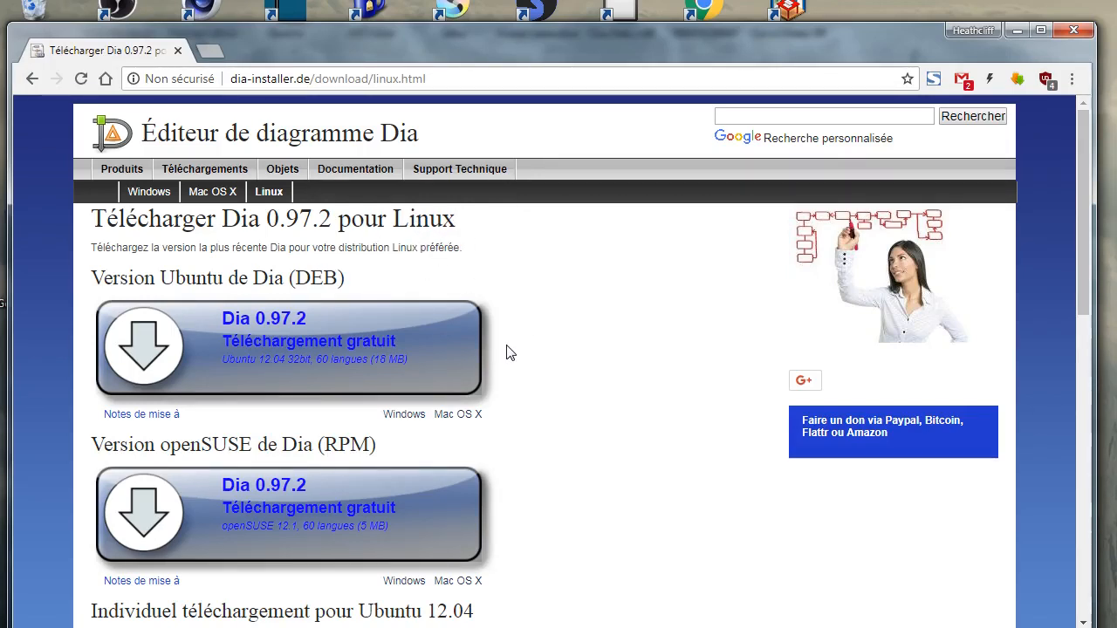
scroll(528, 384, down, 1)
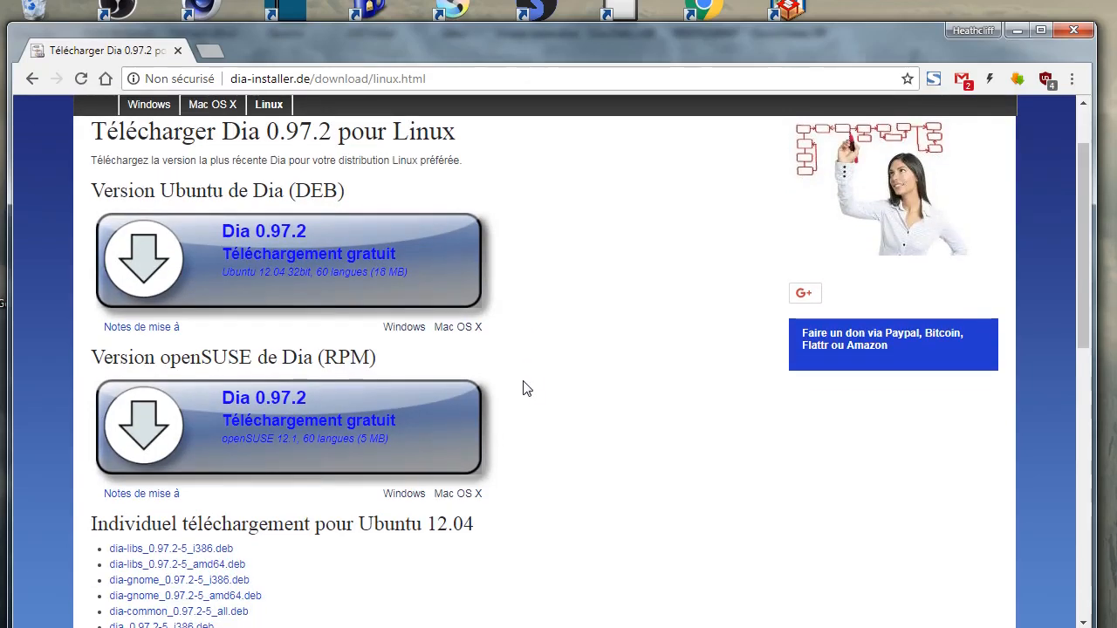
scroll(521, 389, down, 1)
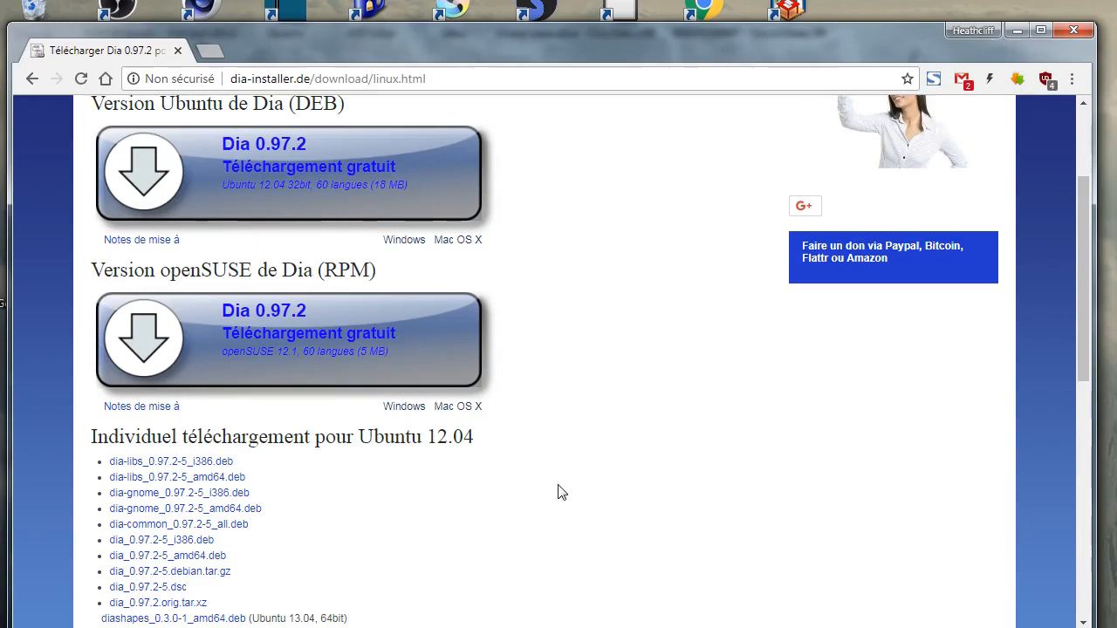
scroll(559, 484, down, 1)
scroll(268, 336, down, 4)
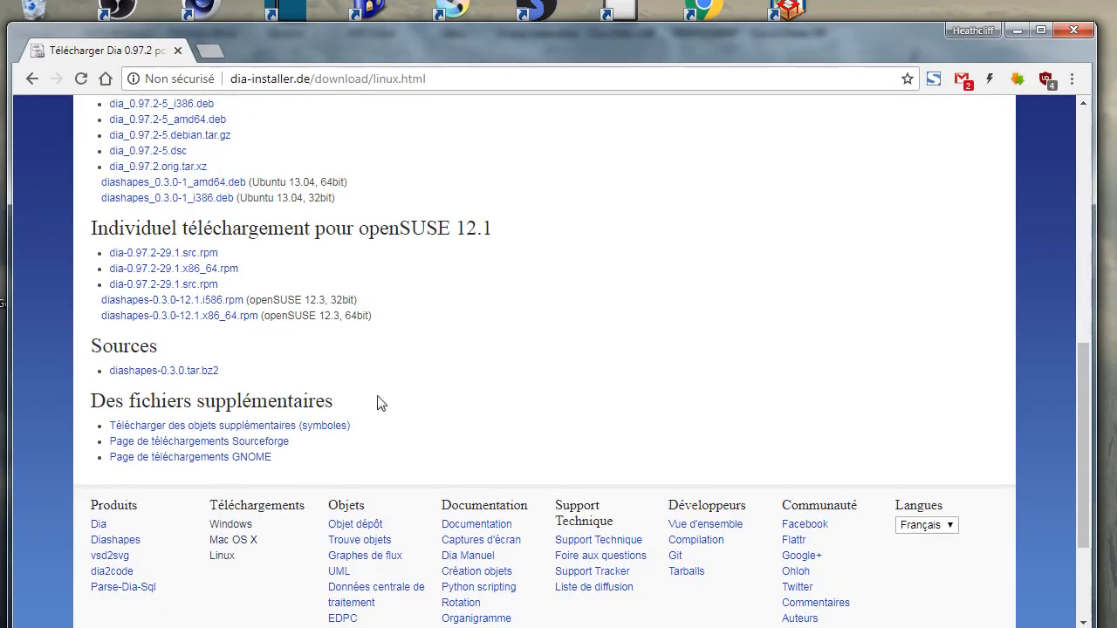
scroll(394, 419, up, 3)
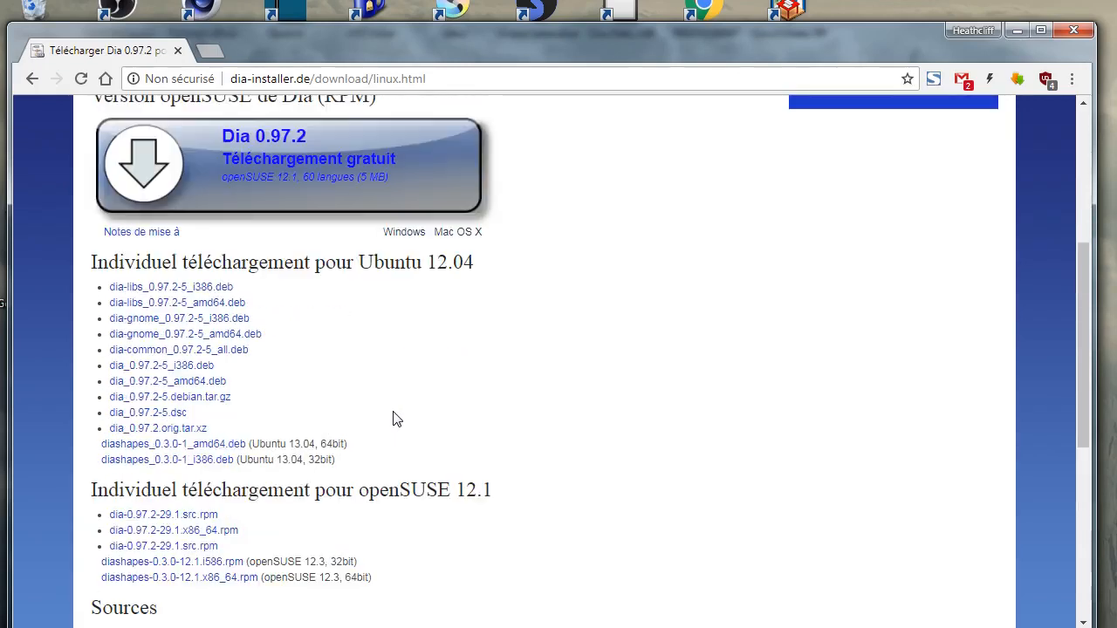
scroll(384, 417, up, 3)
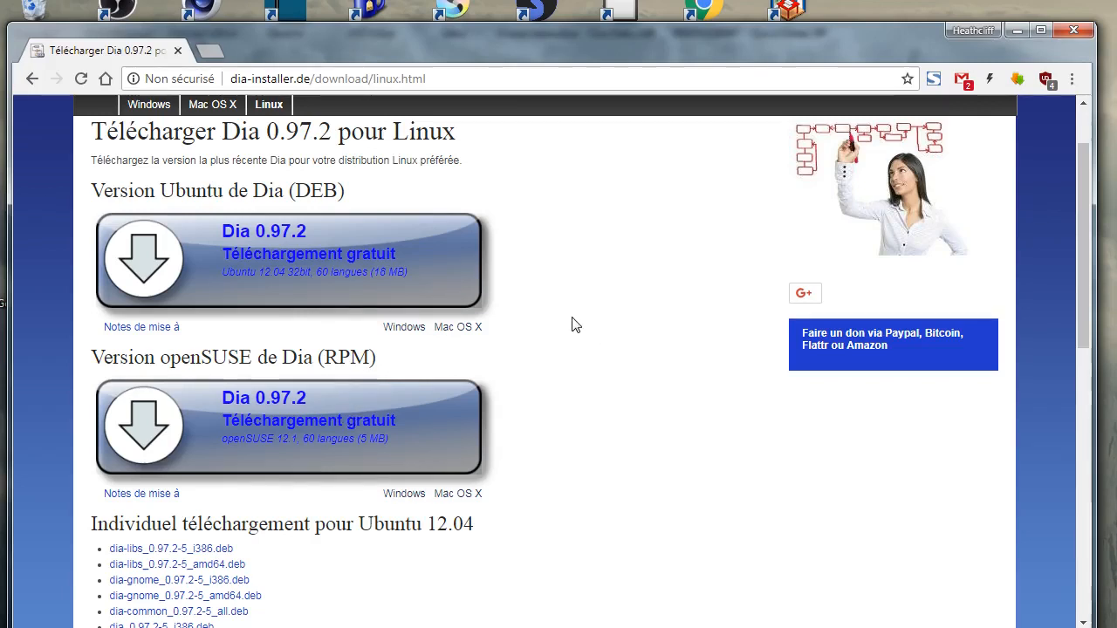
scroll(559, 349, up, 1)
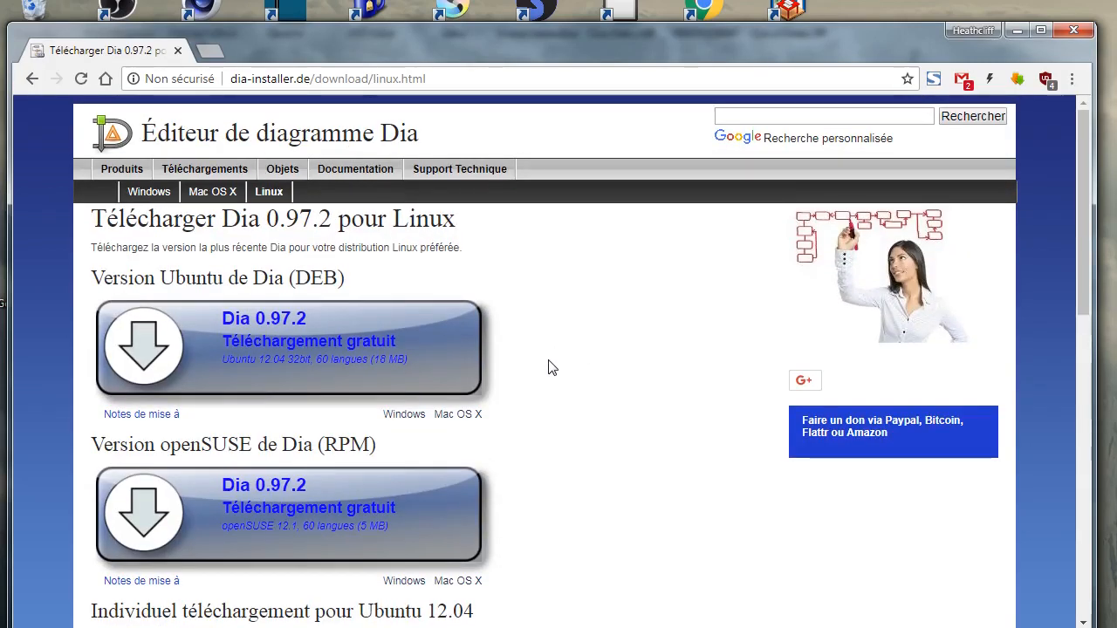
Return to the Windows downloads page and close the browser window
click(135, 192)
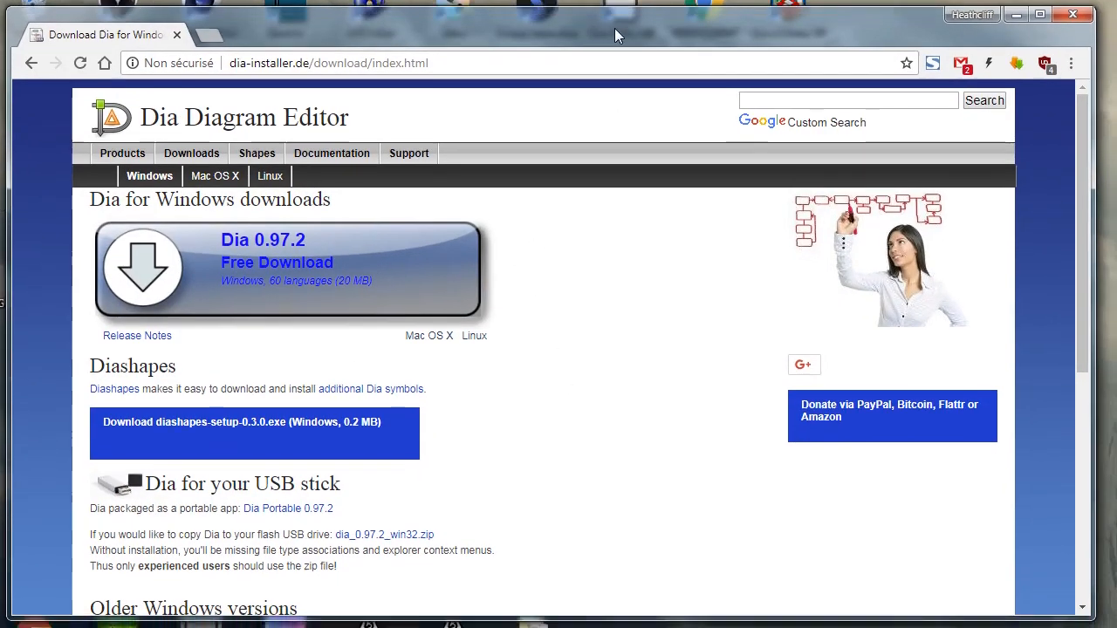
drag(616, 27, 621, 26)
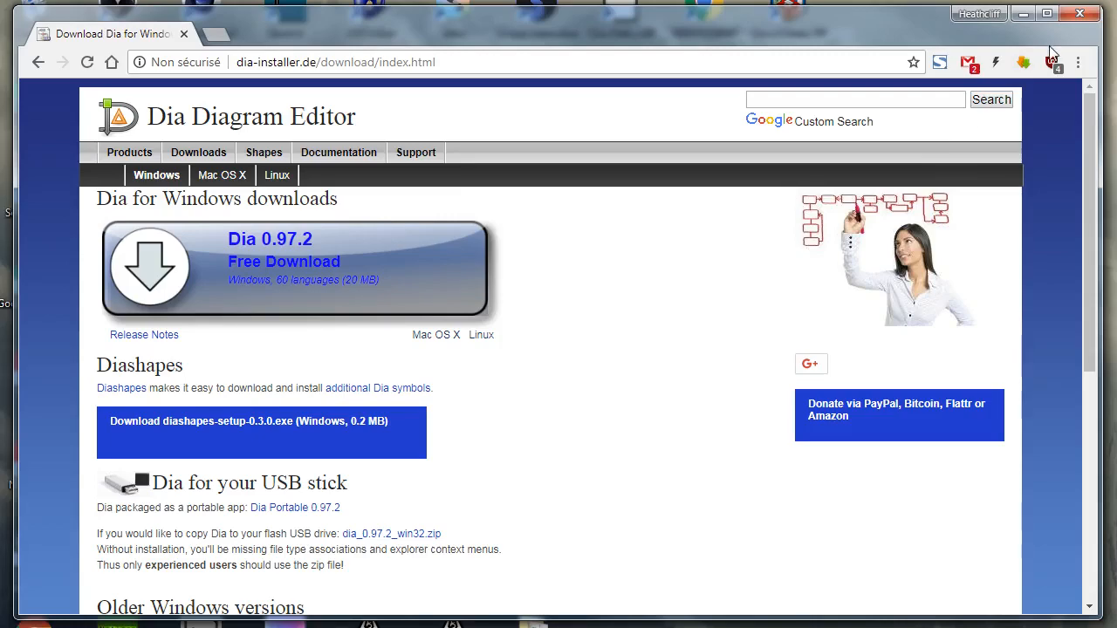
click(1080, 13)
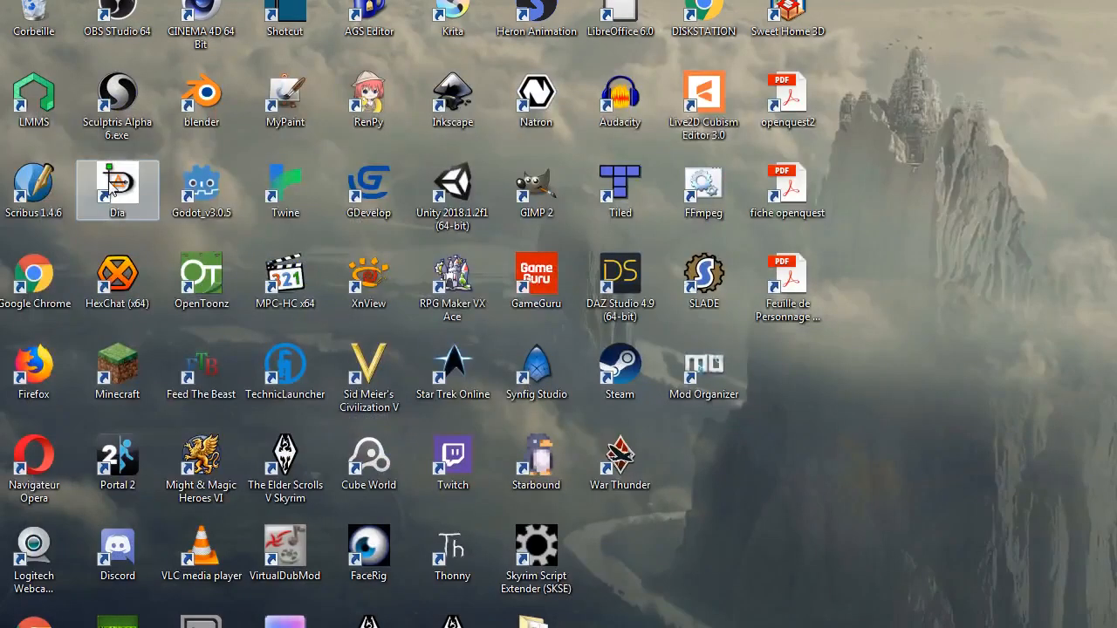
Launch the Dia diagram editor, view its version information in the About window, and close that window
double_click(140, 190)
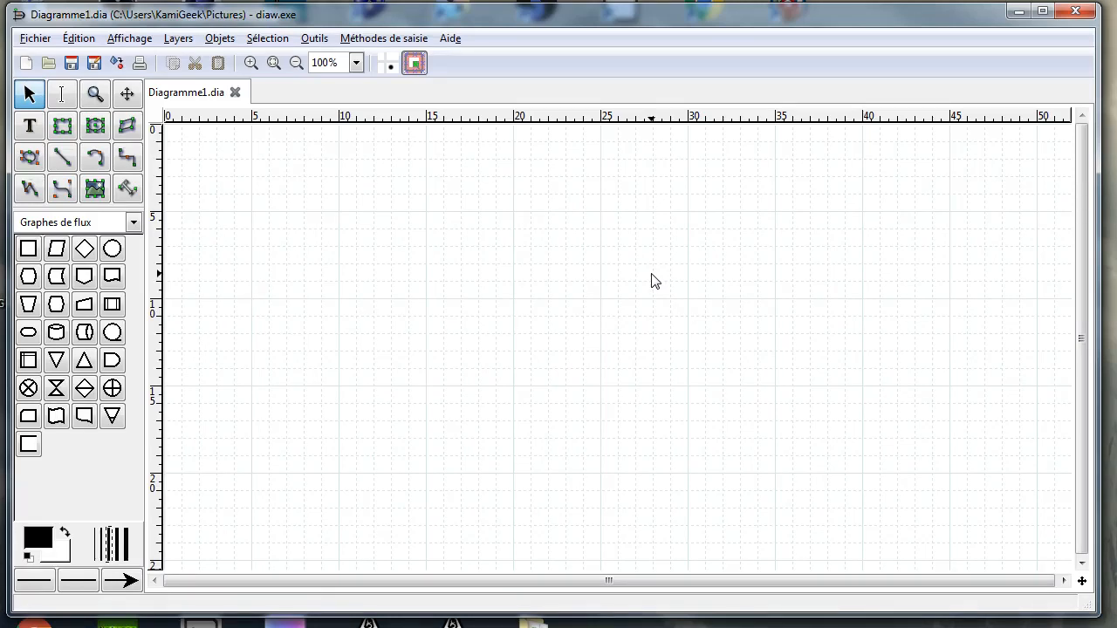
click(447, 39)
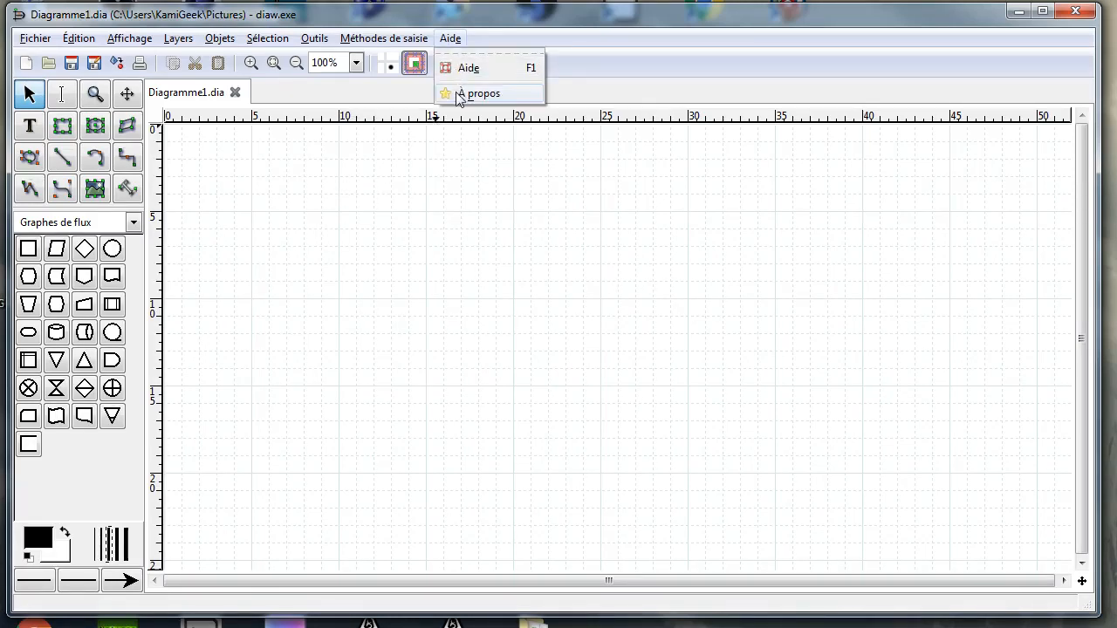
click(460, 93)
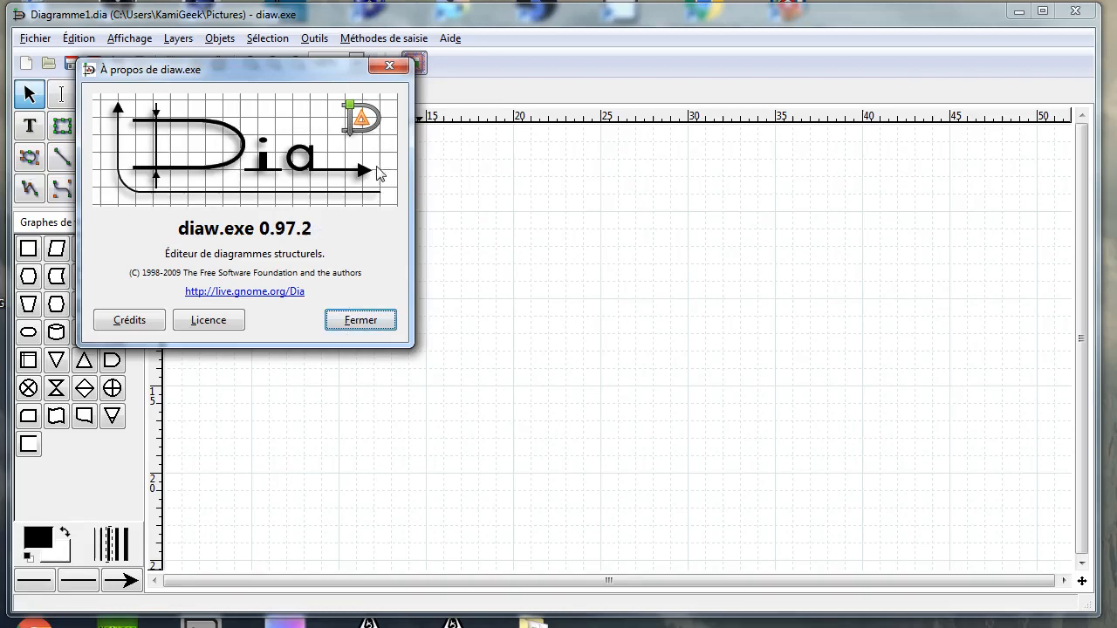
click(365, 320)
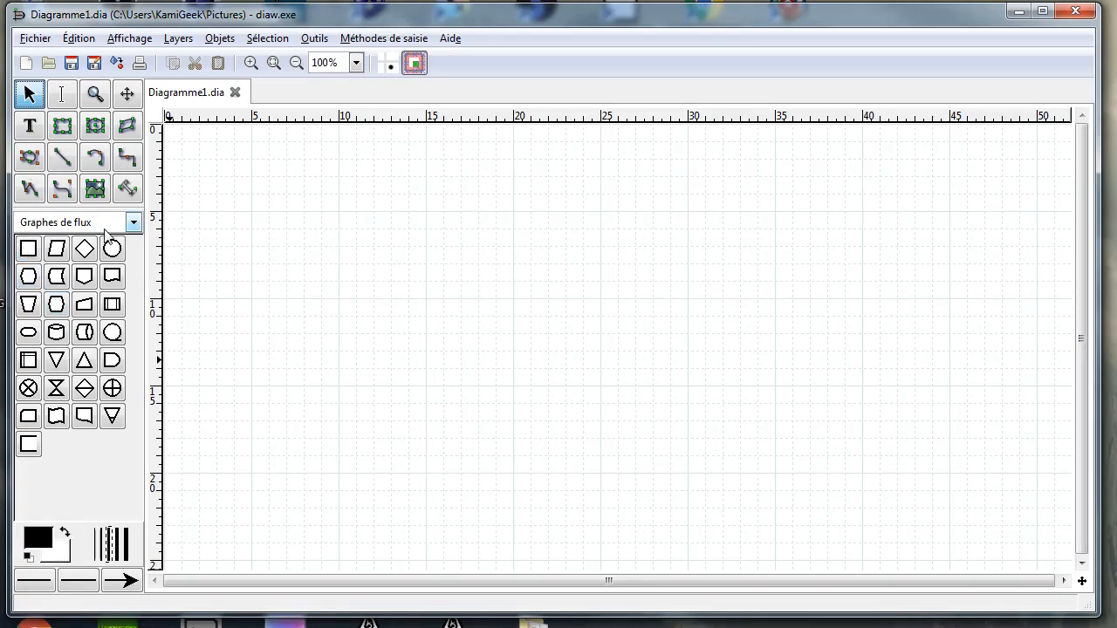
Look over the list of shape sheets and display the Circuit, Logique and Map, Isometric sheets one after another
click(135, 226)
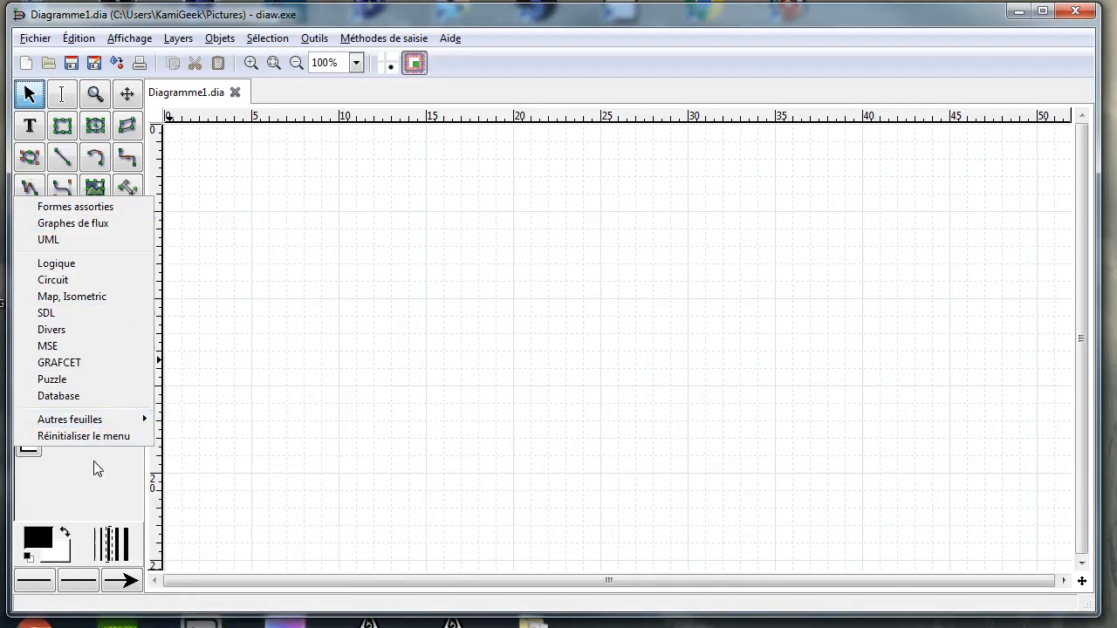
click(83, 504)
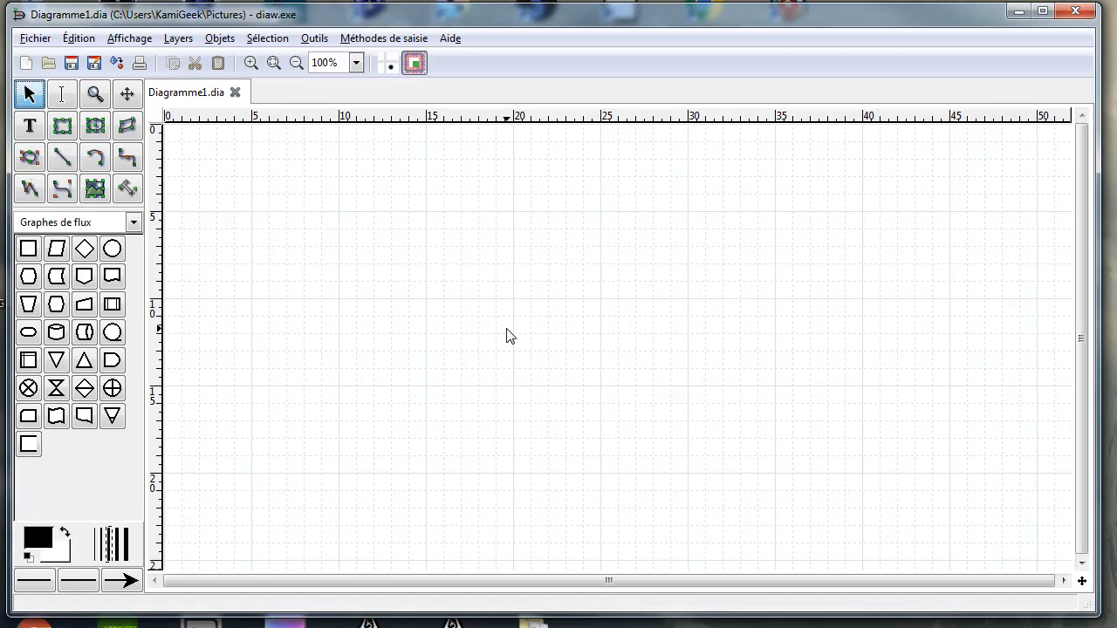
click(134, 224)
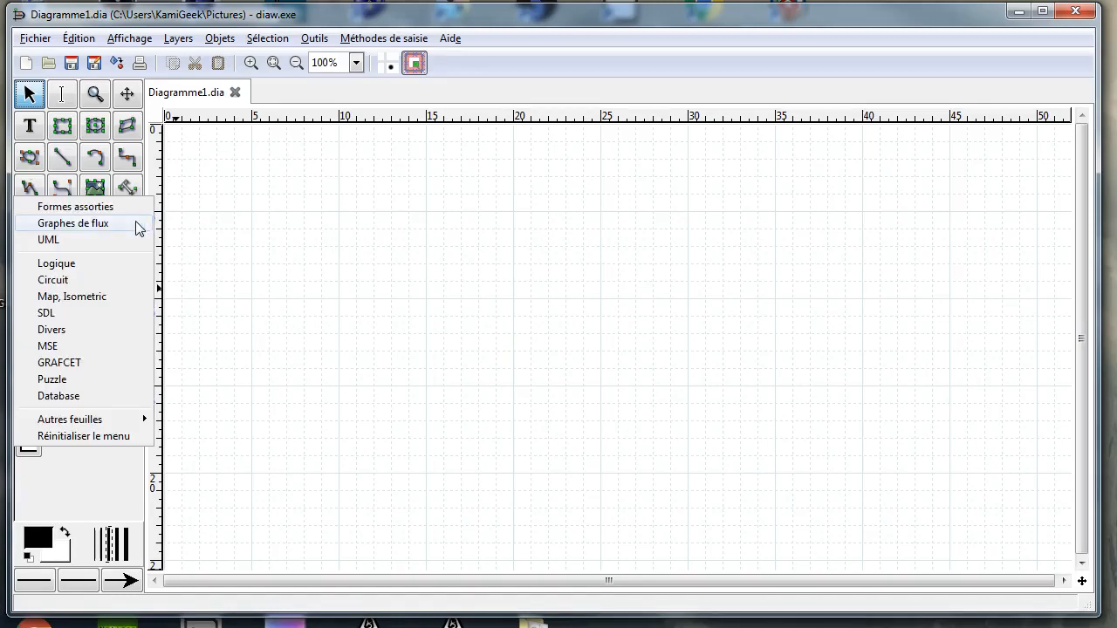
click(89, 279)
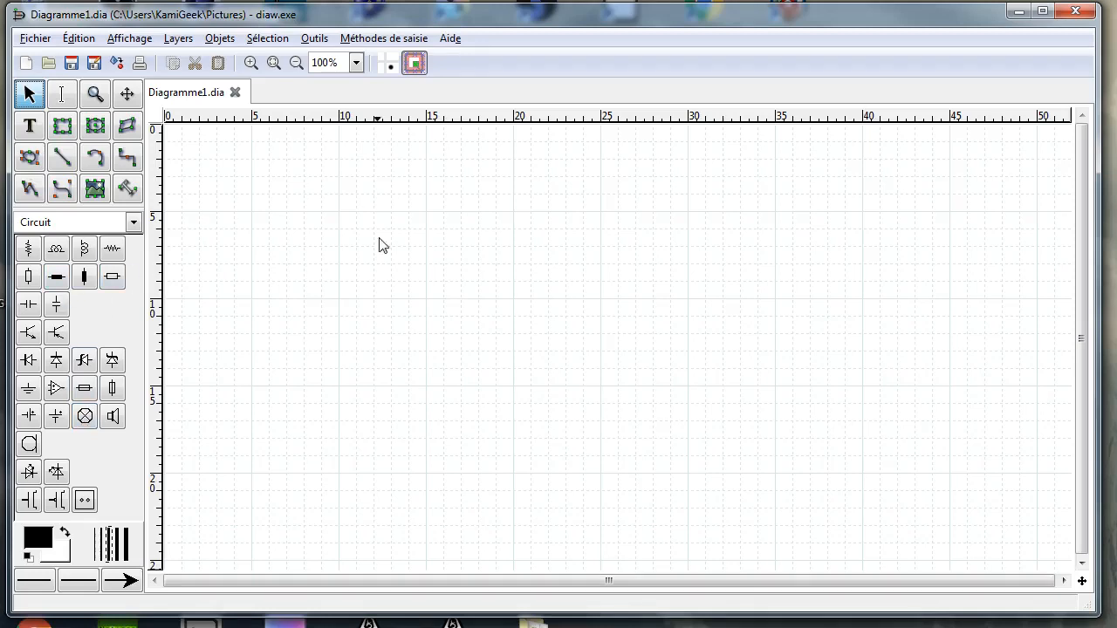
click(133, 225)
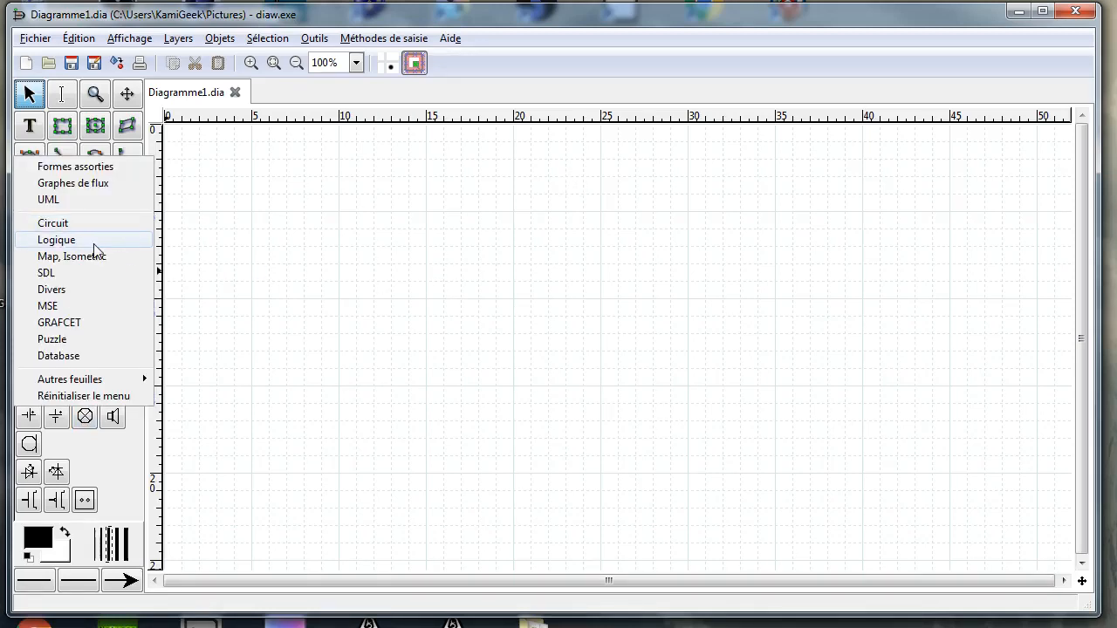
click(94, 240)
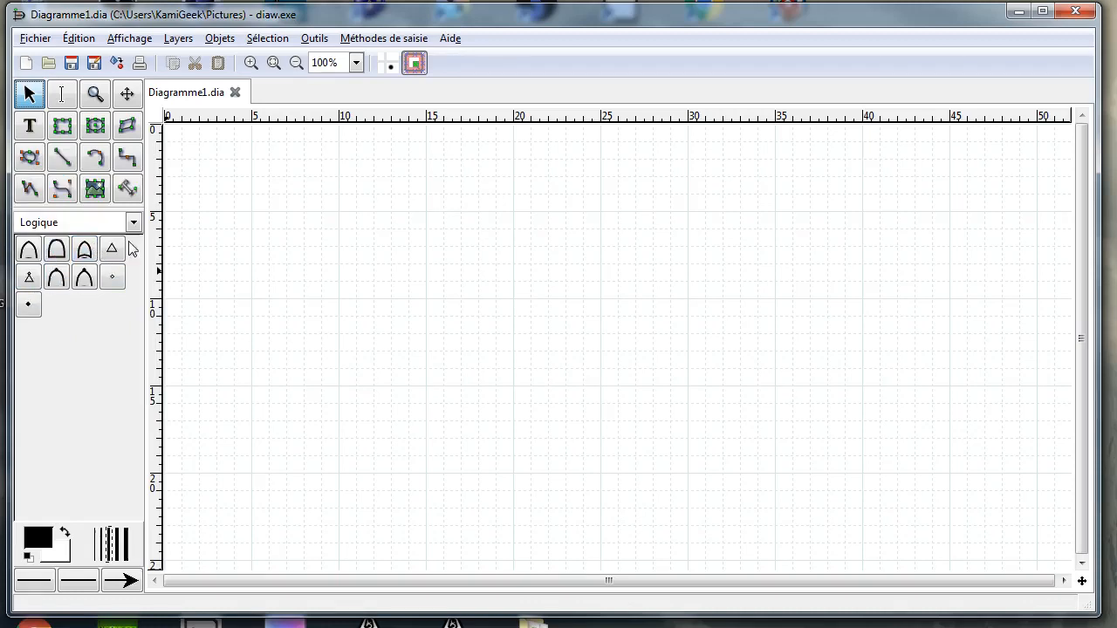
click(134, 226)
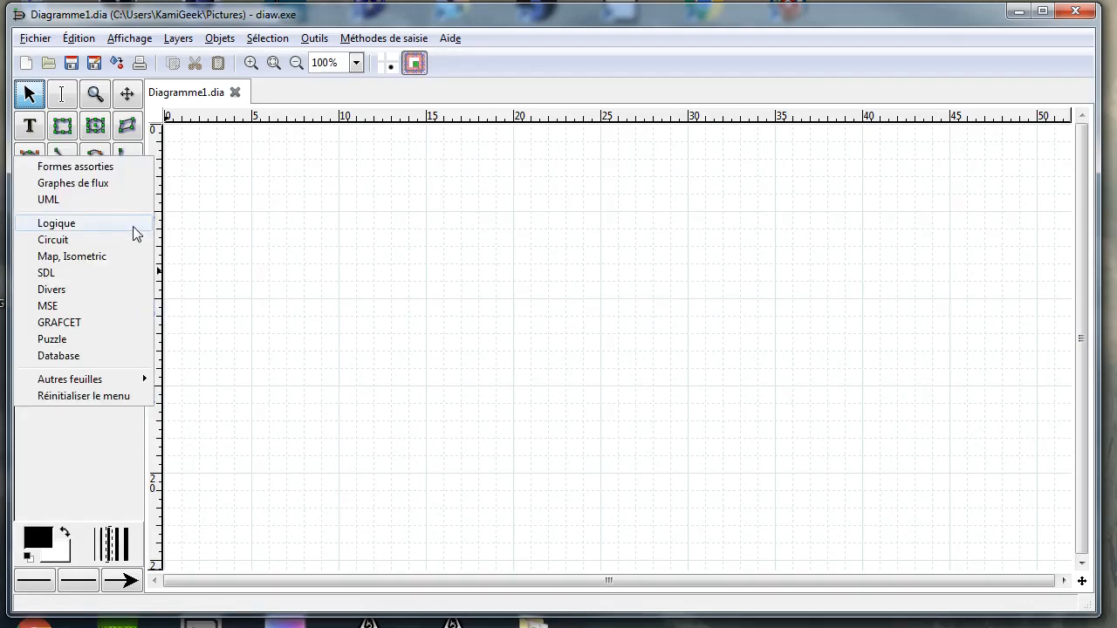
click(93, 258)
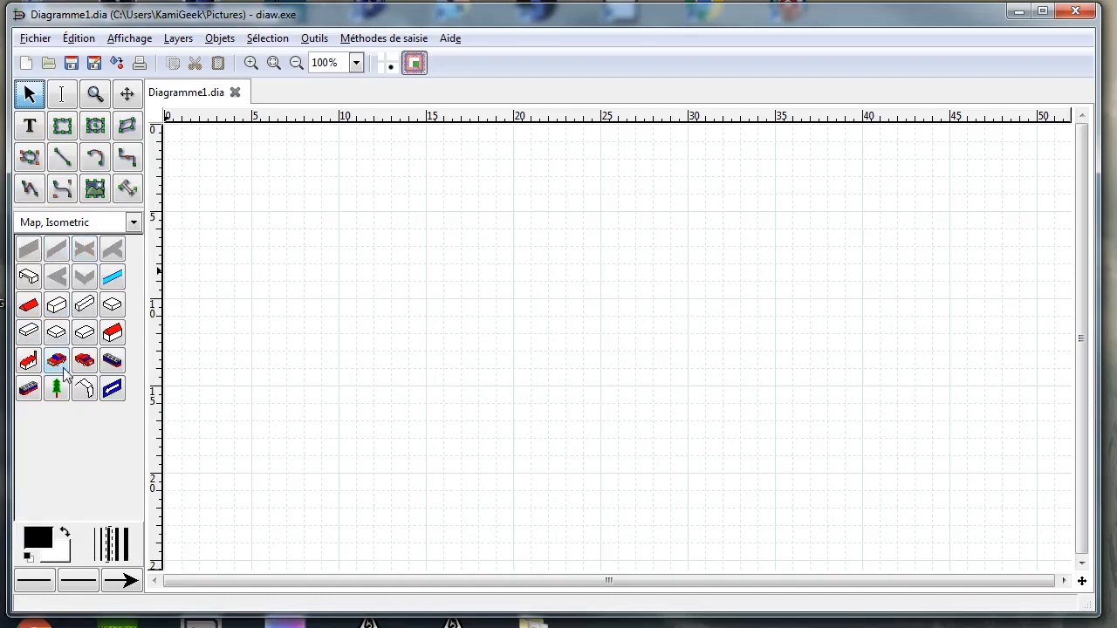
Display the SDL, MSE and GRAFCET shape sheets one after another
click(136, 222)
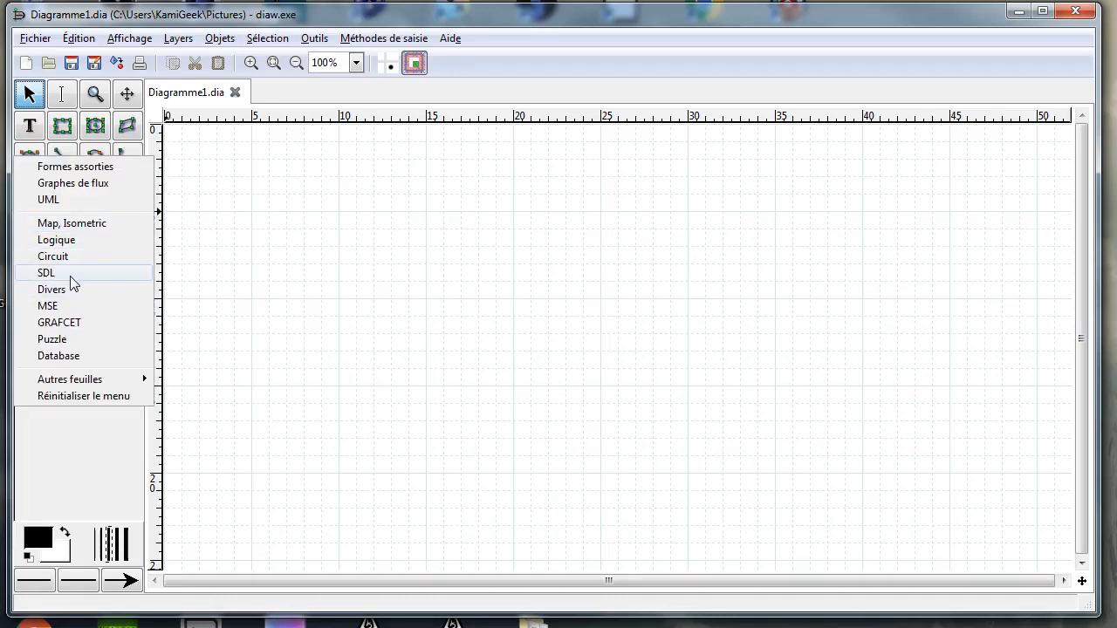
click(73, 274)
click(137, 225)
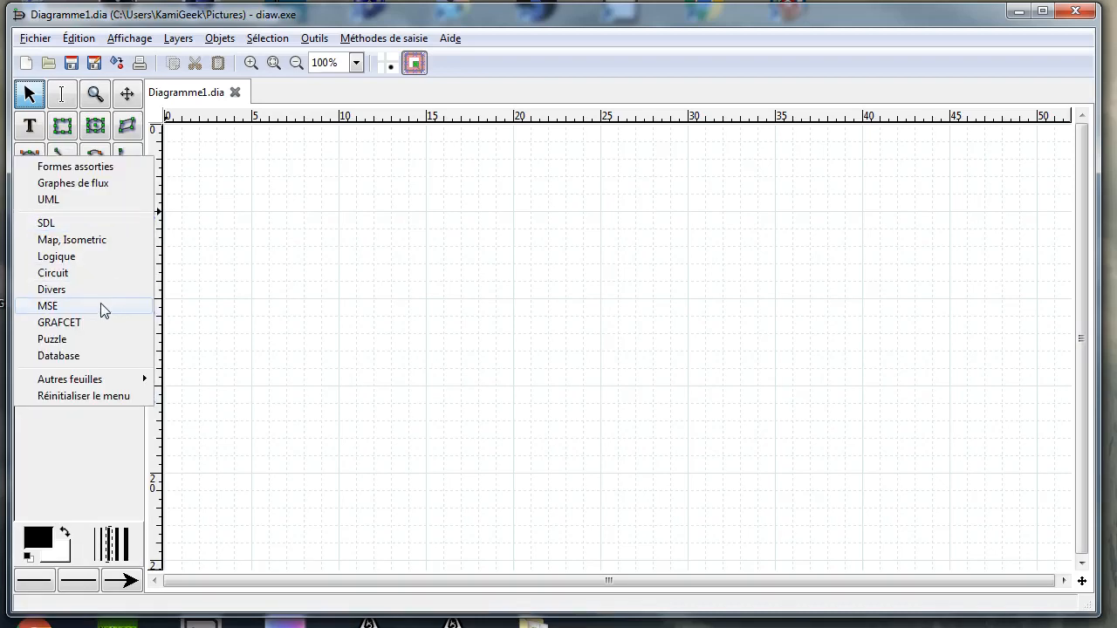
click(100, 304)
click(135, 225)
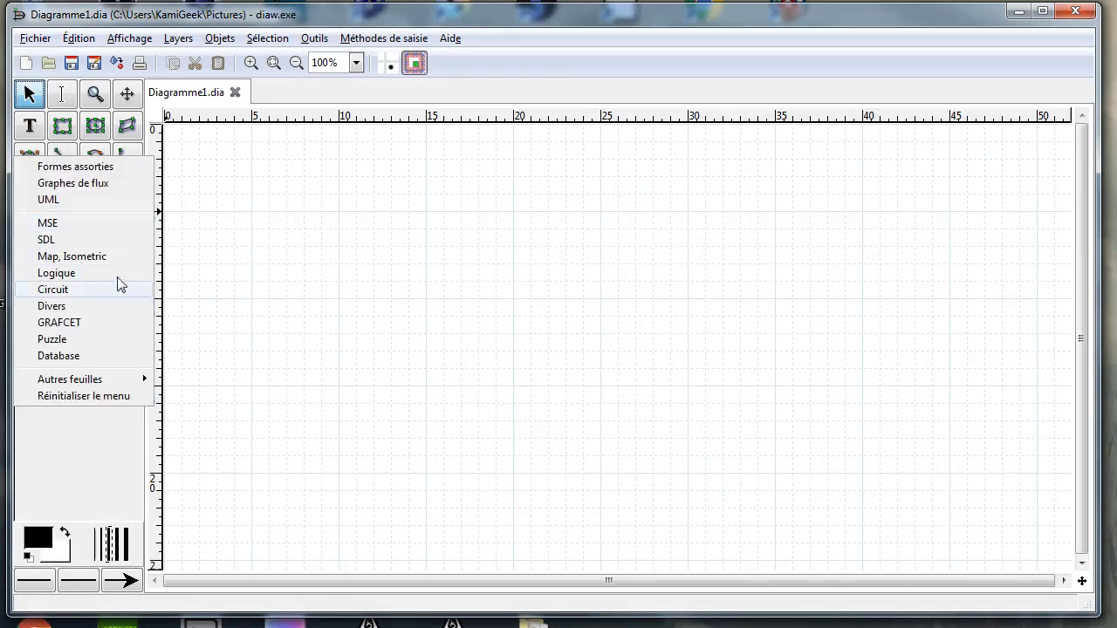
click(80, 325)
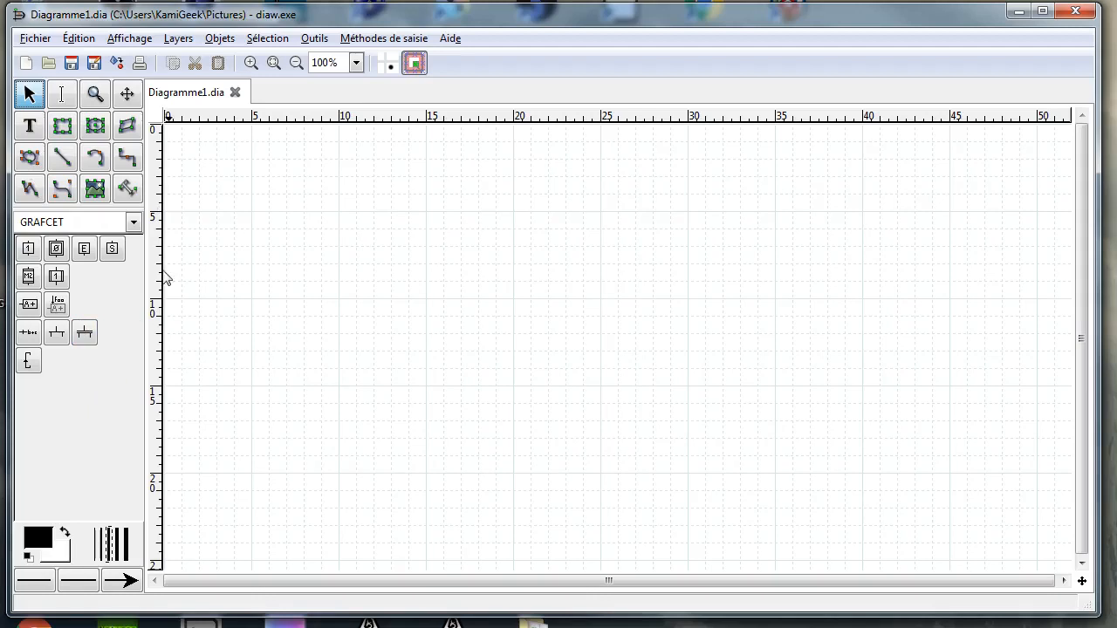
From the additional shape sheets, display Cisco - Téléphonie and Chronogramme
click(135, 225)
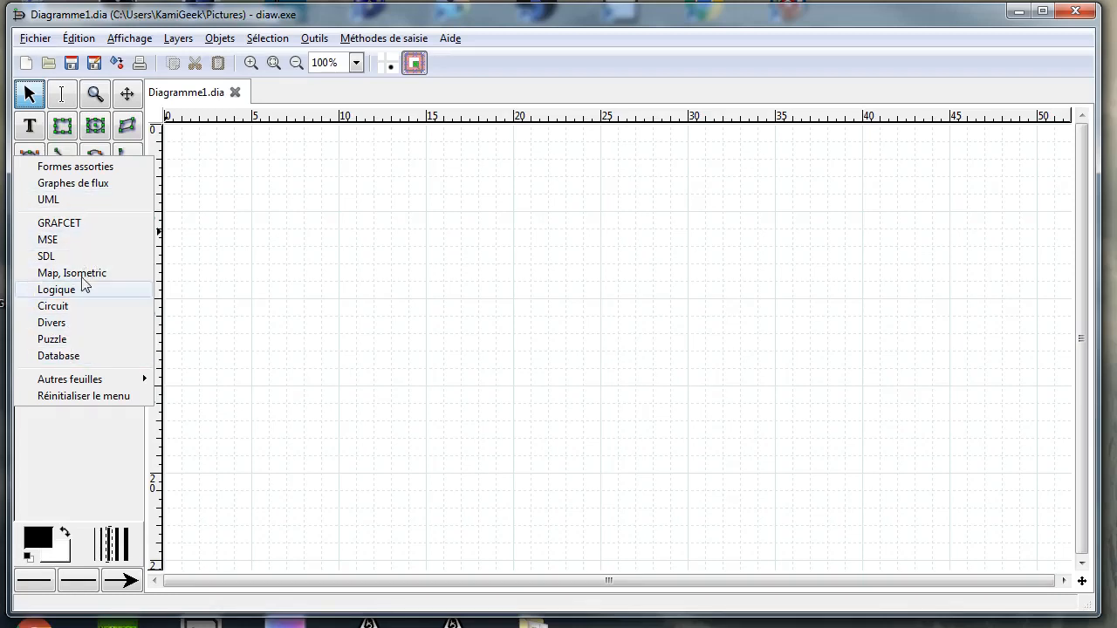
mouse_move(64, 384)
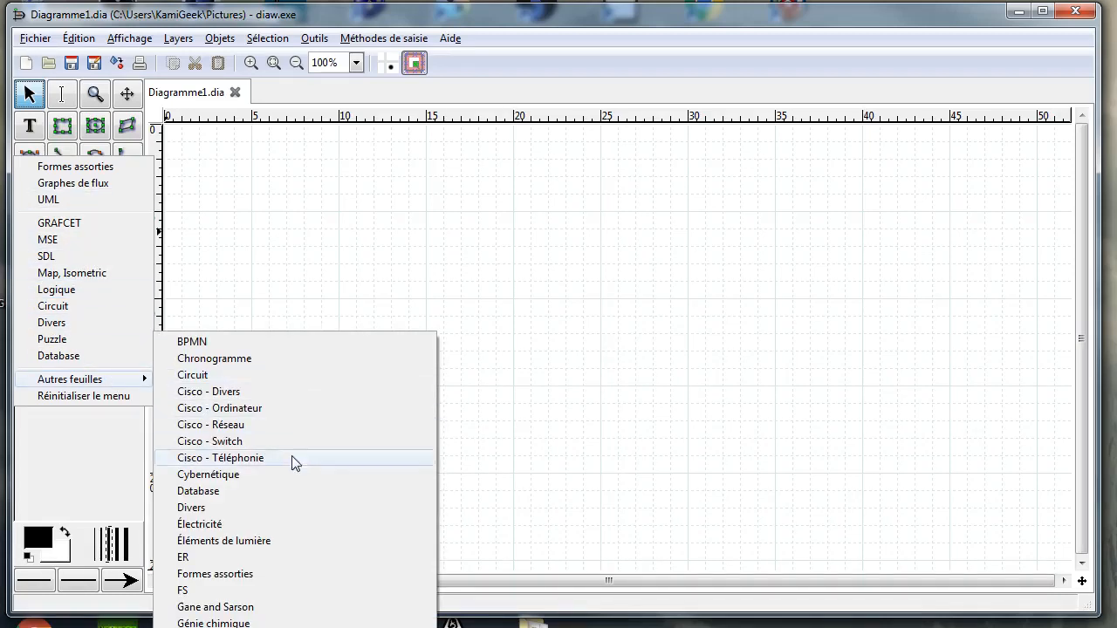
click(247, 460)
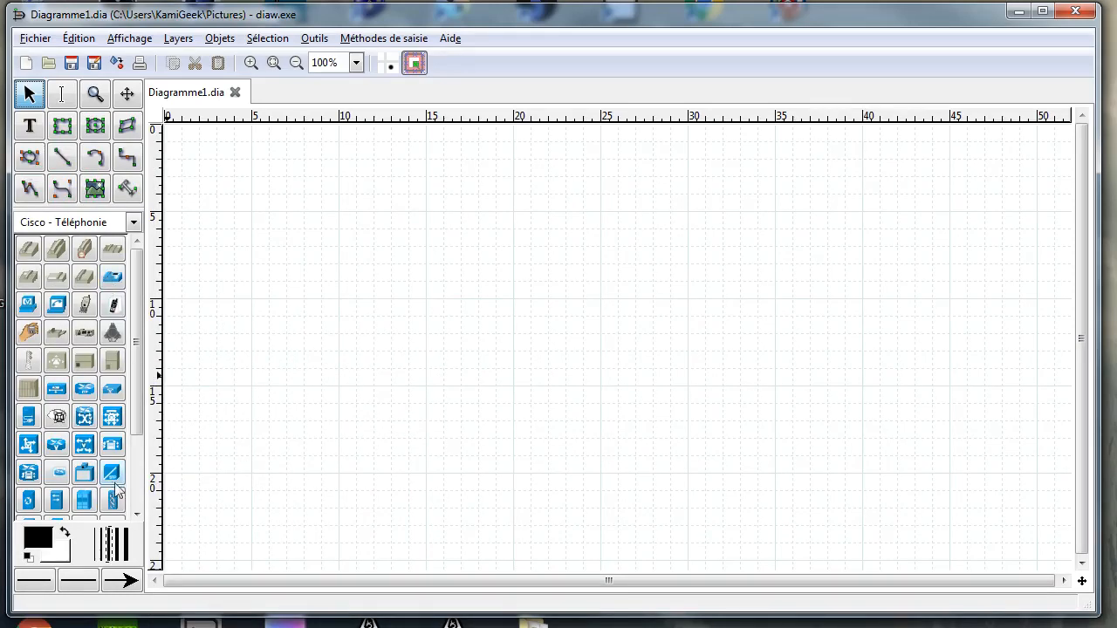
click(133, 225)
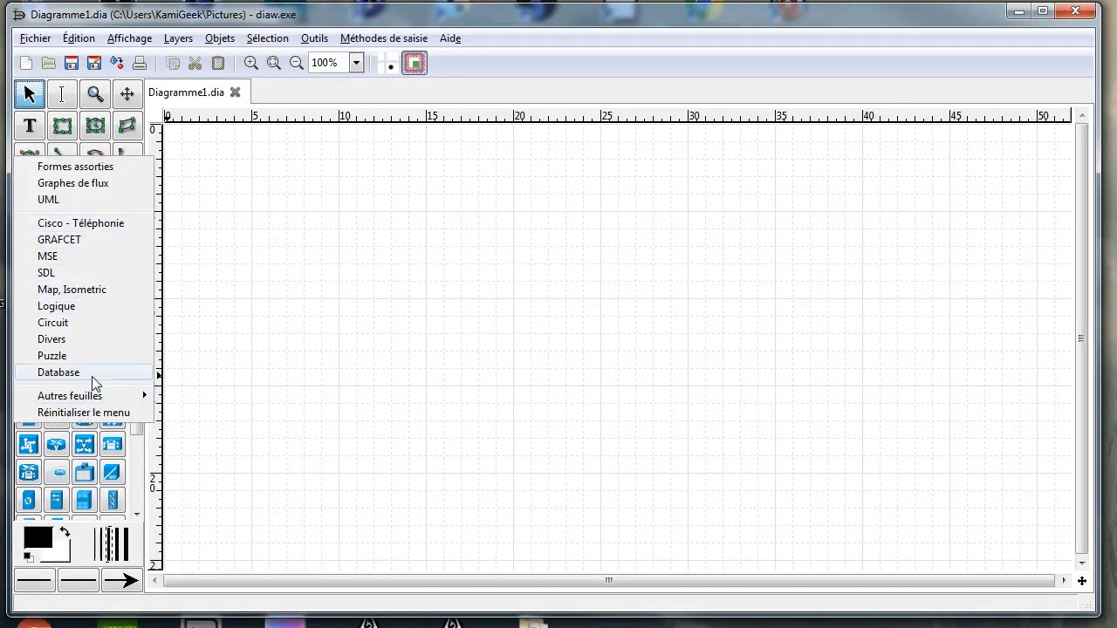
mouse_move(87, 396)
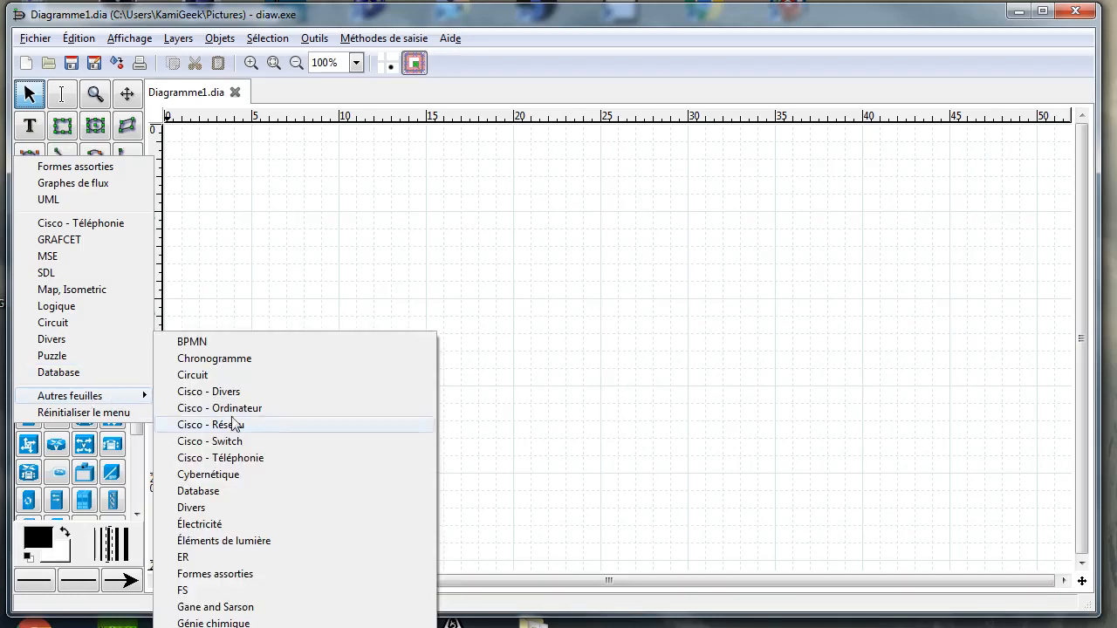
click(280, 368)
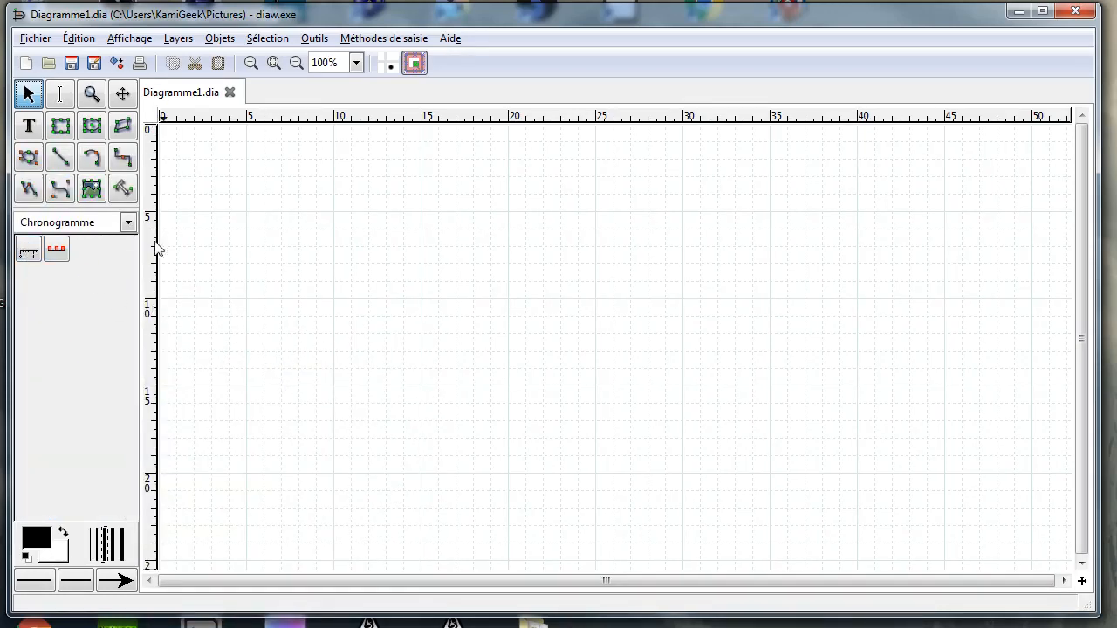
Display the additional BPMN sheet and the Formes assorties sheet, looking through the shapes of each
click(128, 222)
mouse_move(104, 412)
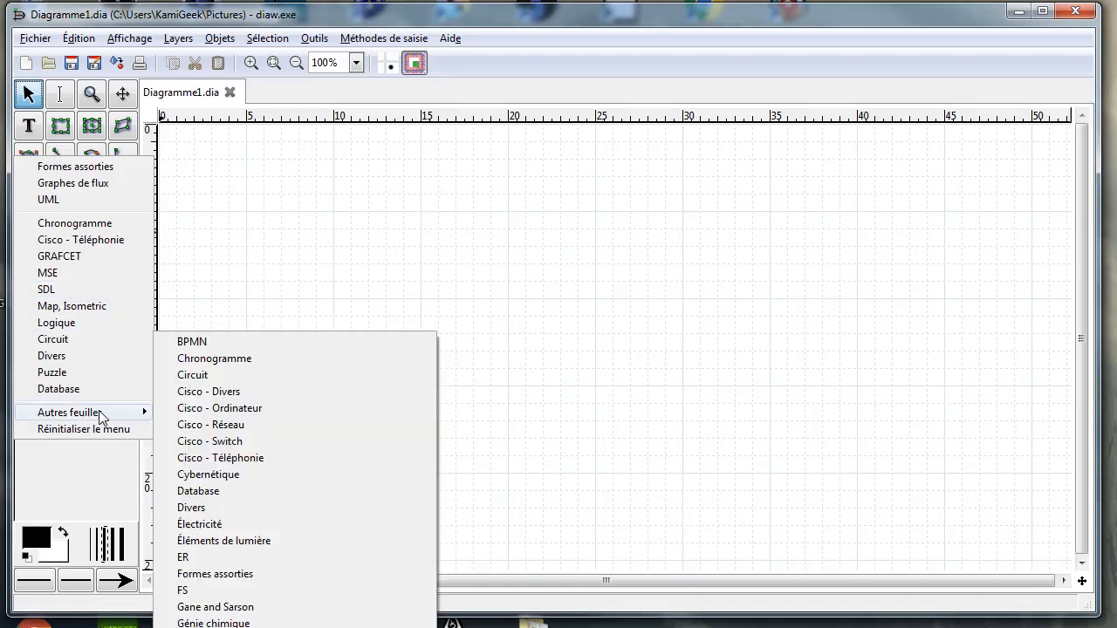
click(242, 340)
scroll(59, 436, down, 1)
scroll(58, 436, up, 1)
click(134, 223)
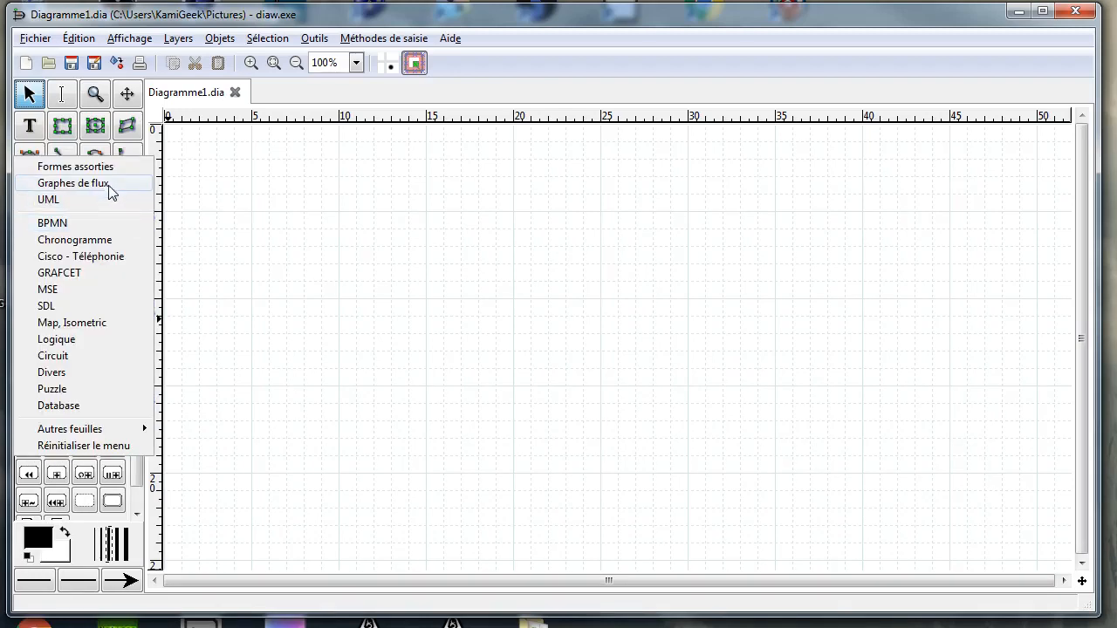
click(103, 166)
scroll(113, 447, down, 1)
scroll(82, 474, up, 1)
Display the Graphes de flux and Logique sheets, and return to the Formes assorties sheet
click(135, 224)
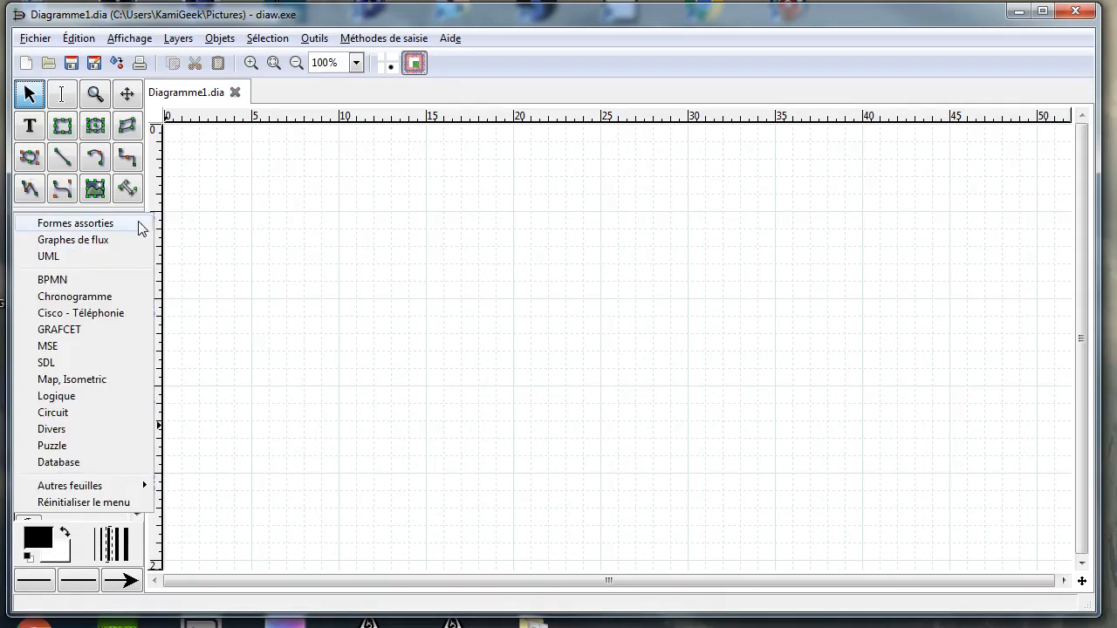
click(110, 241)
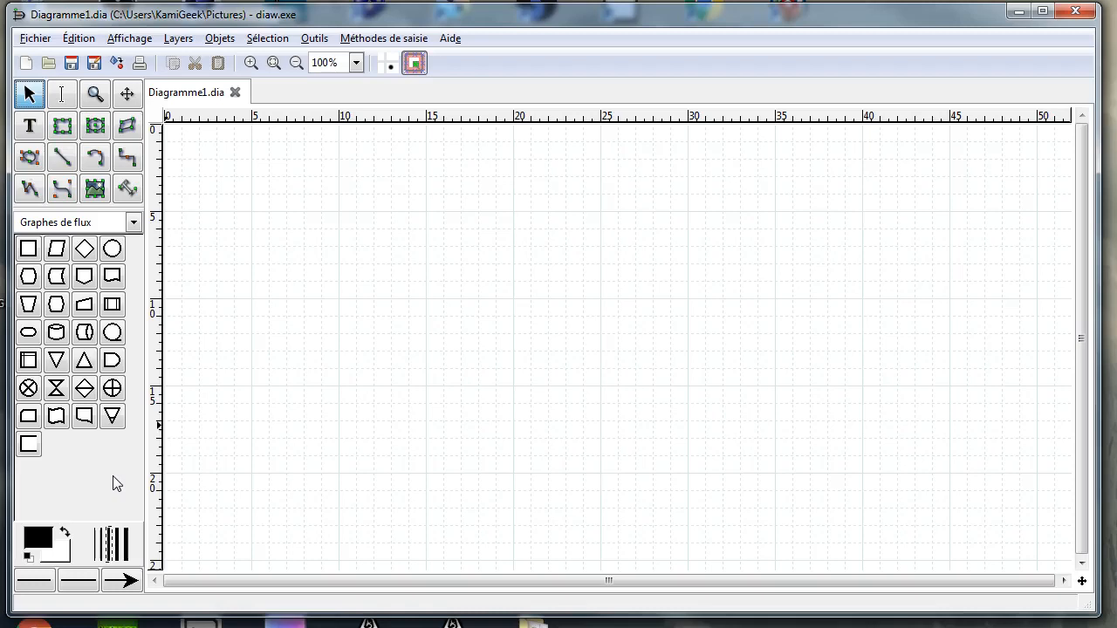
click(134, 226)
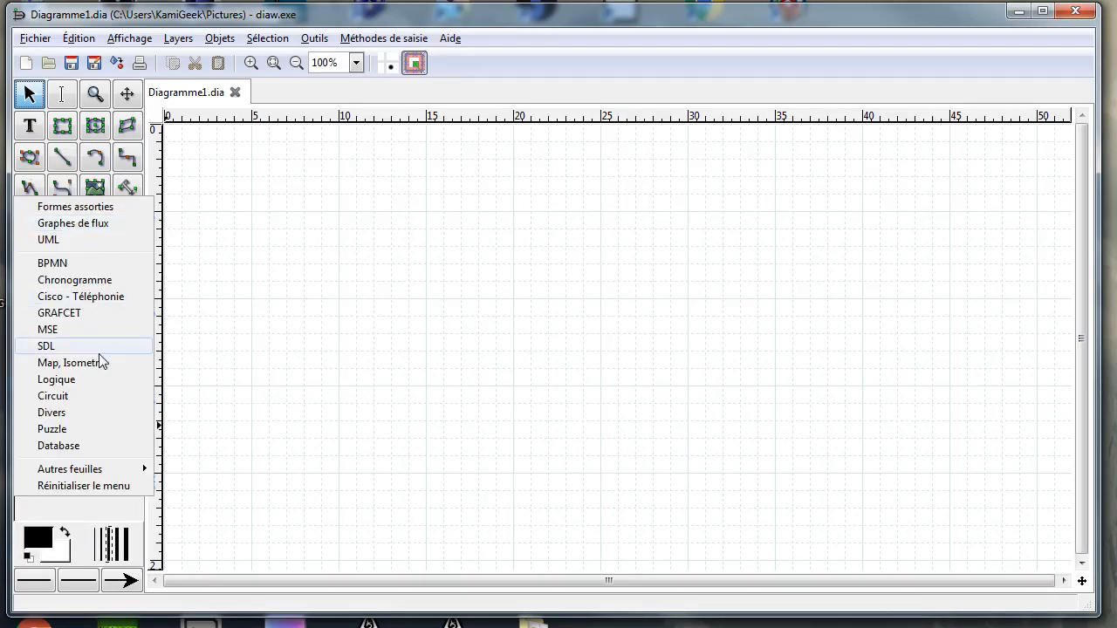
click(85, 376)
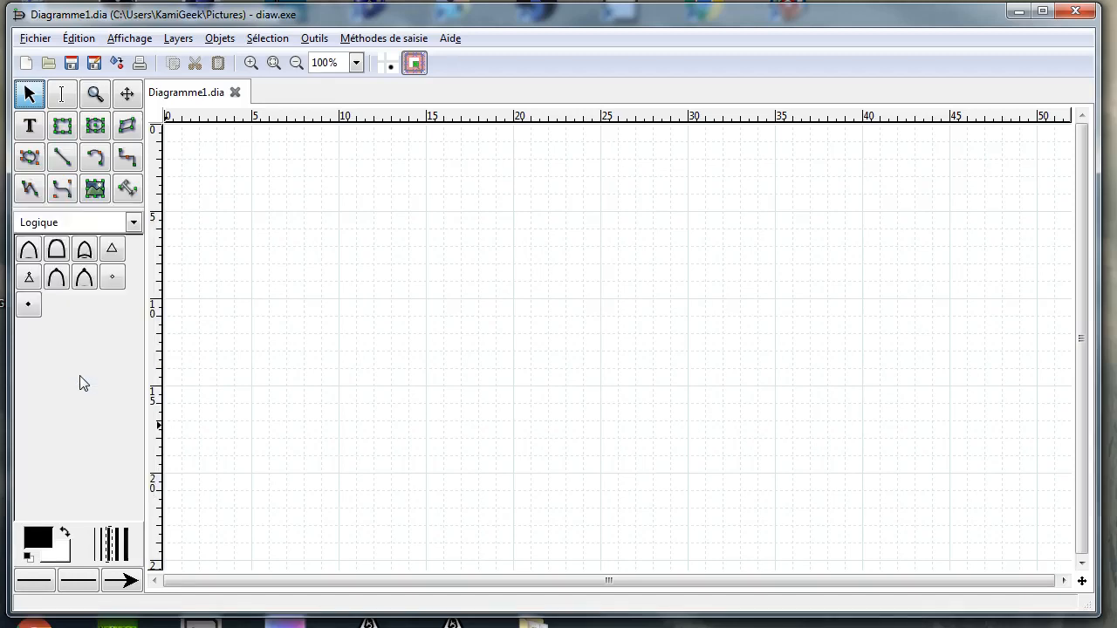
click(140, 224)
click(75, 165)
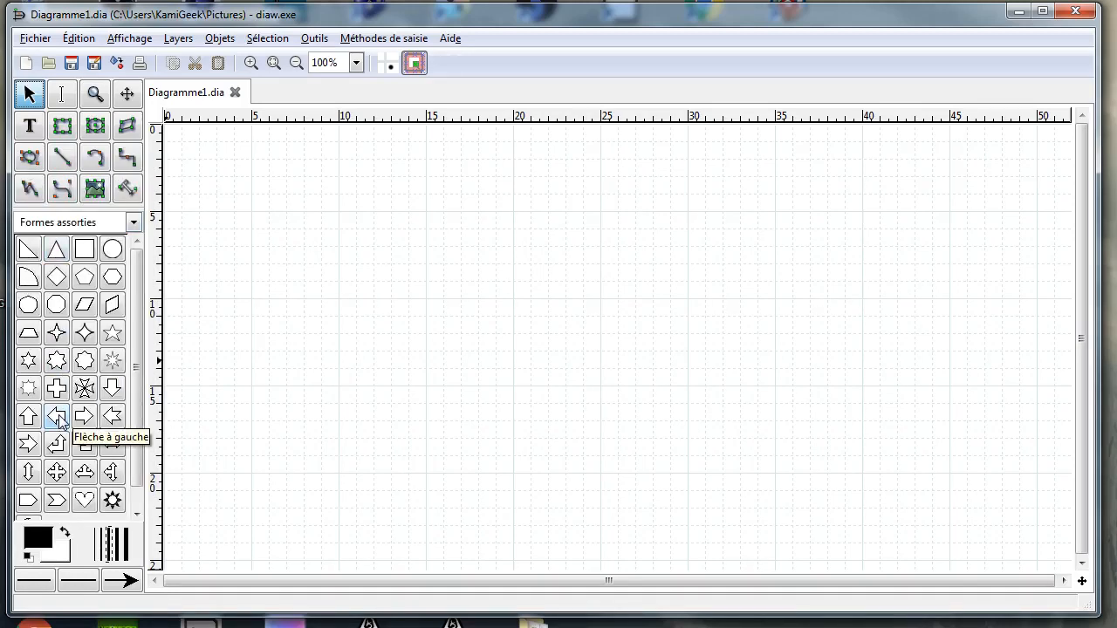
Look at the additional Divers sheet and switch the toolbox back to the Graphes de flux shapes
click(133, 224)
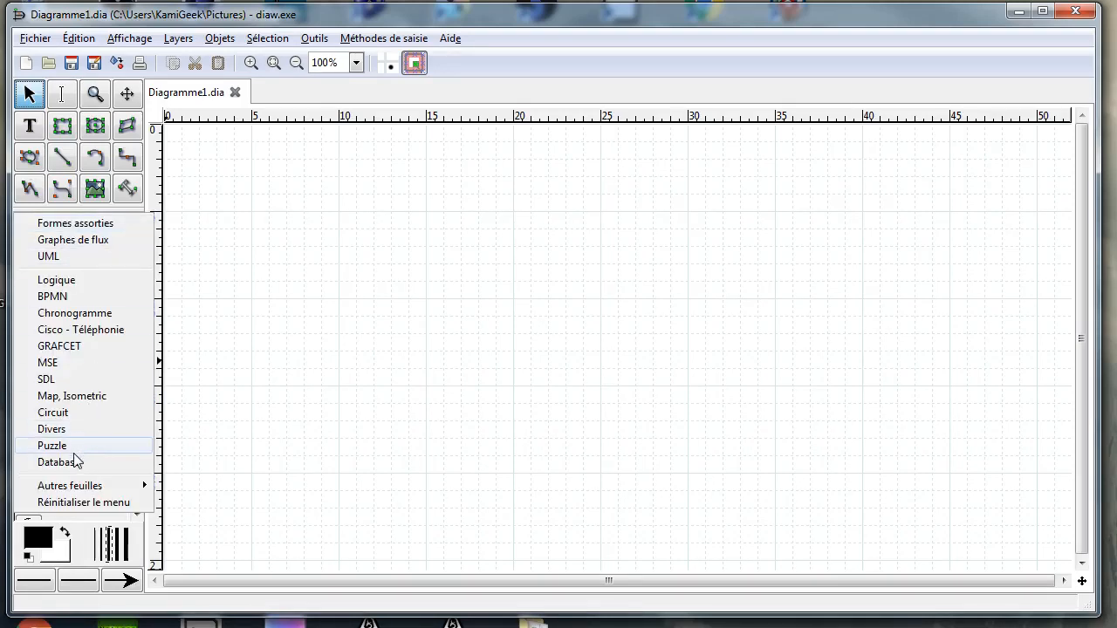
mouse_move(77, 489)
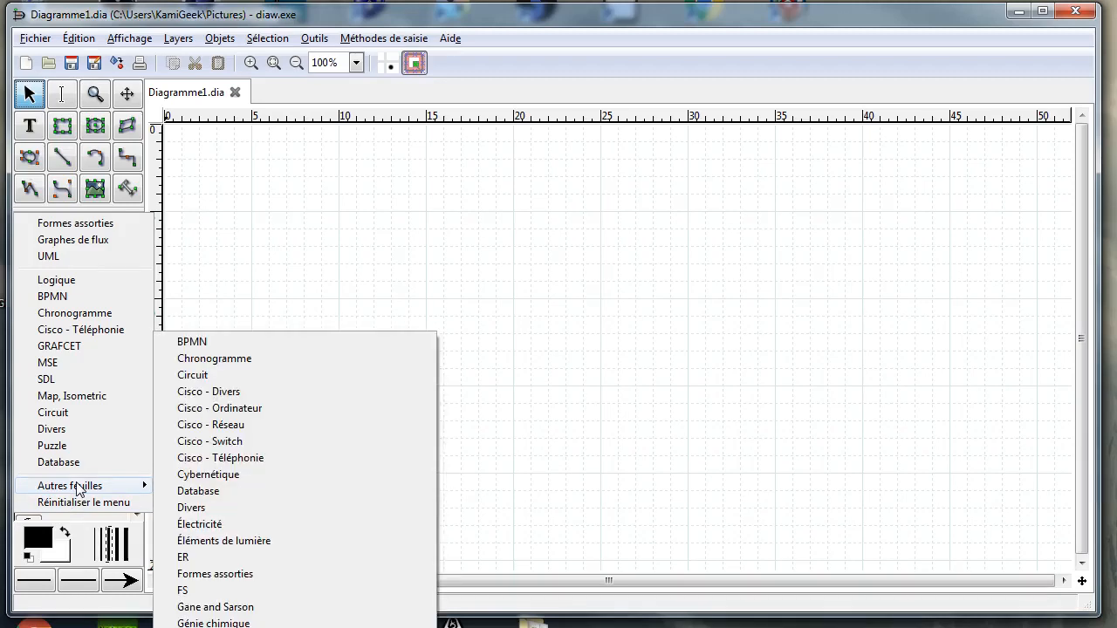
click(251, 509)
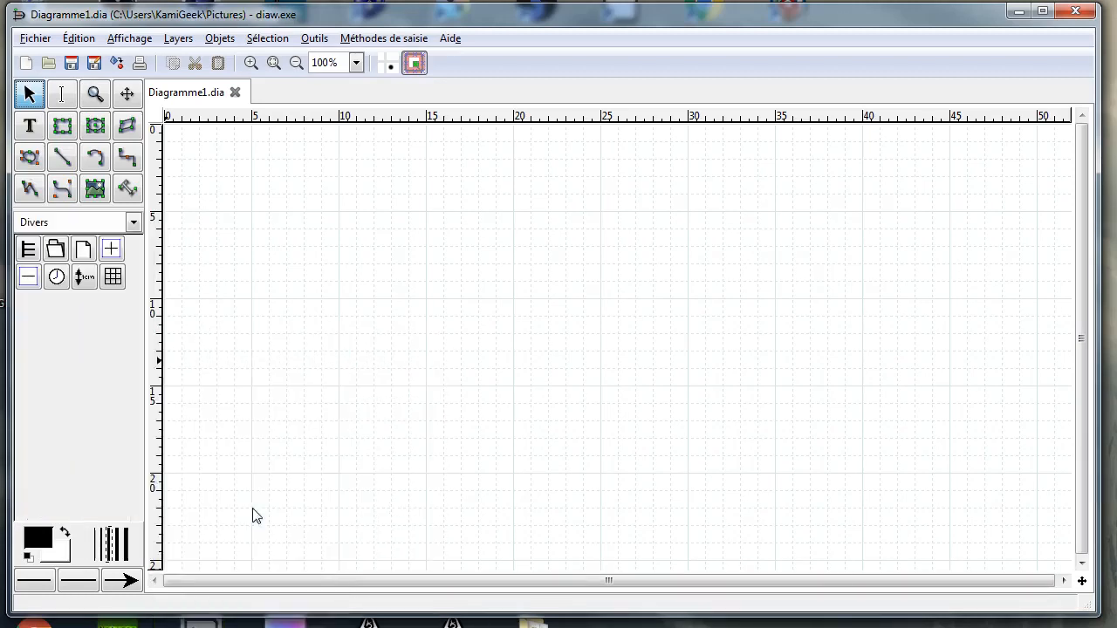
click(132, 220)
click(112, 184)
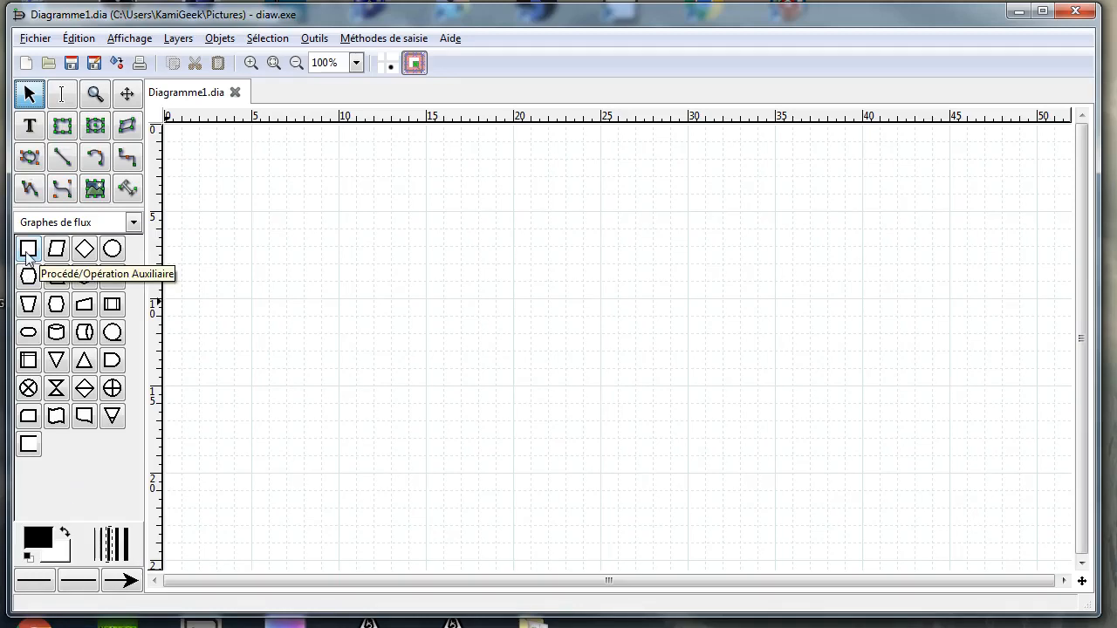
Place a standard box of about 2 by 1 ruler units on the canvas near 7 horizontally and 5 vertically
click(62, 129)
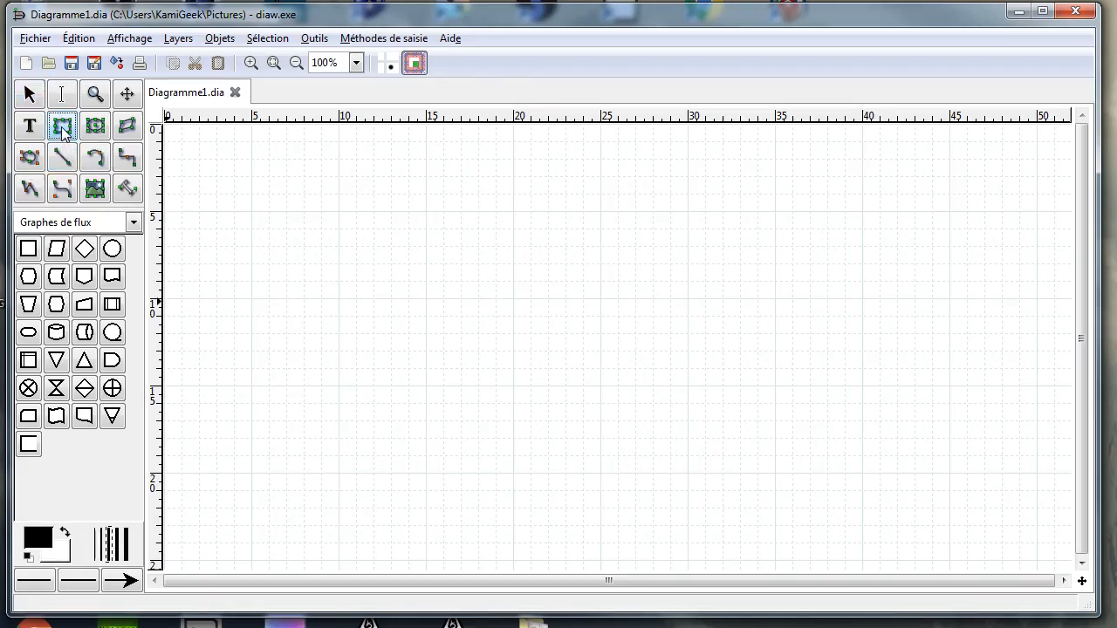
click(292, 216)
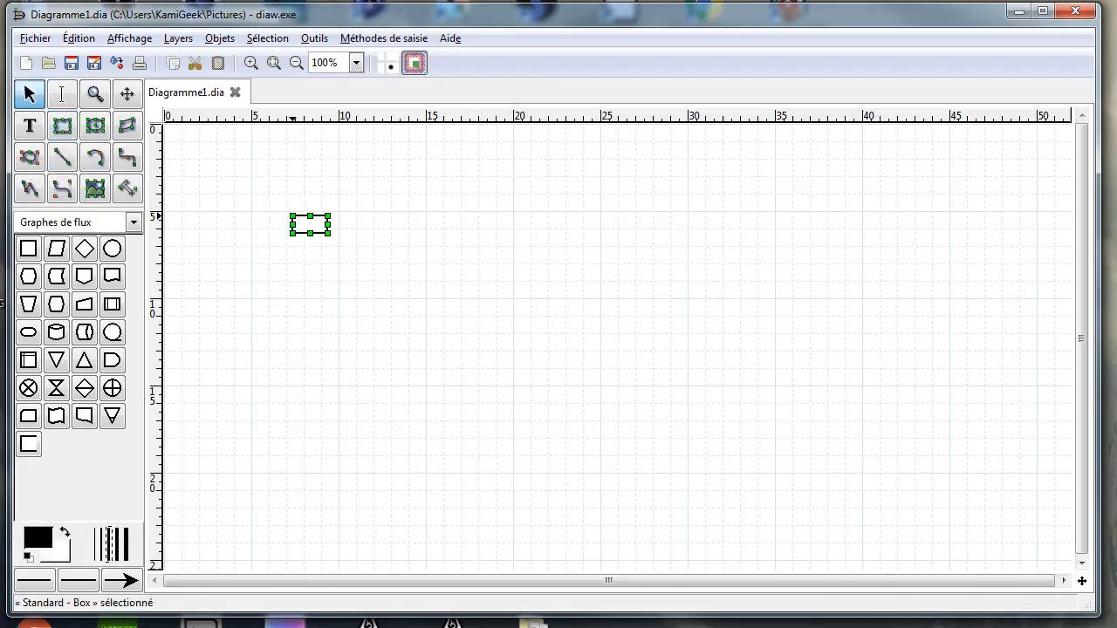
Enlarge the standard box to about 11 by 5 ruler units, try moving it, and delete it
click(427, 342)
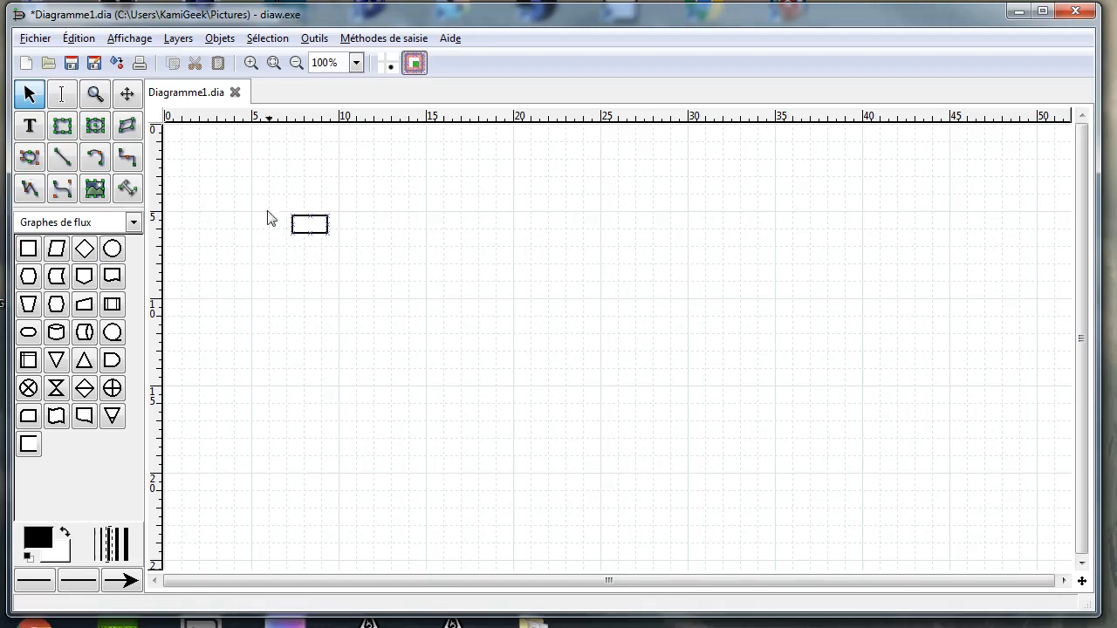
click(327, 234)
drag(327, 234, 488, 300)
drag(422, 265, 408, 225)
key(Delete)
Place a flowchart box near 12 horizontally and 4 vertically, enter the text ddfdfdfgdf inside it, and delete the box
click(32, 251)
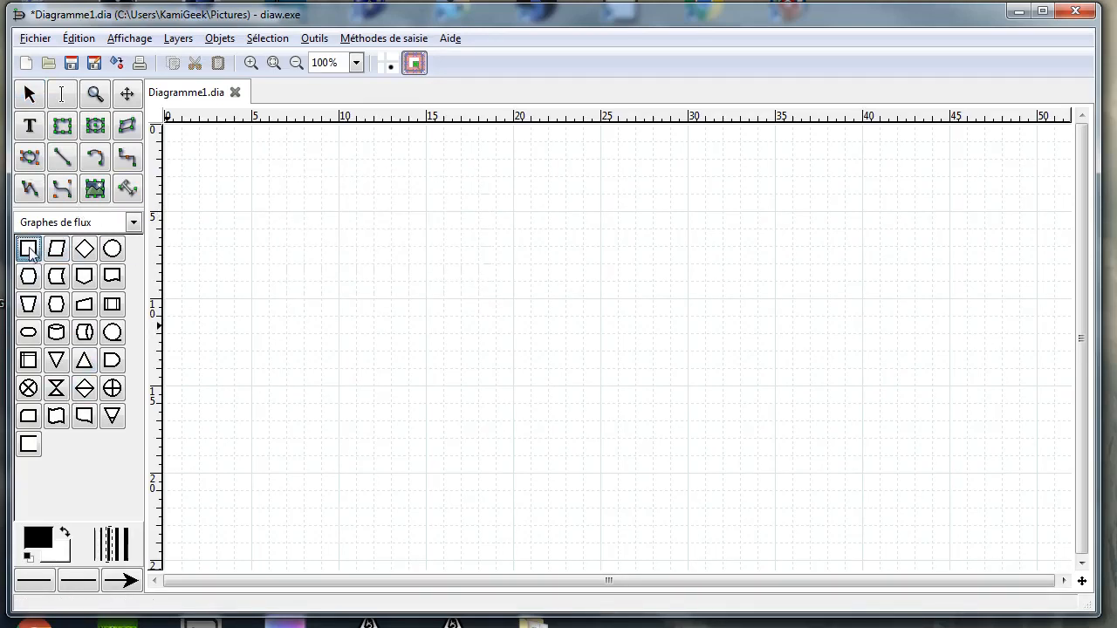
click(388, 218)
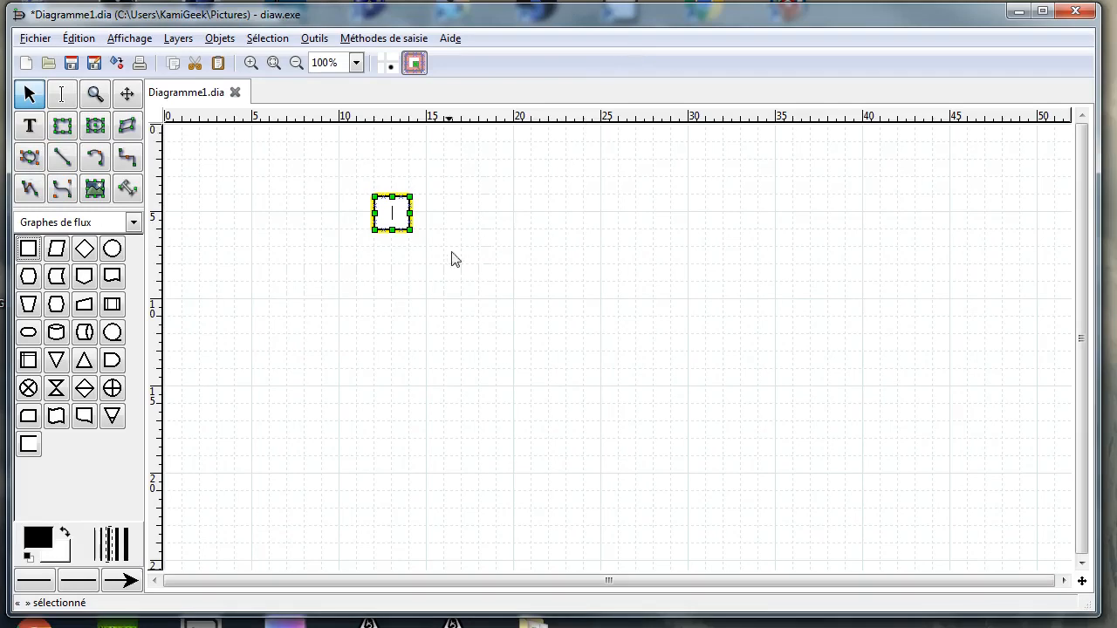
text(ddfdfd)
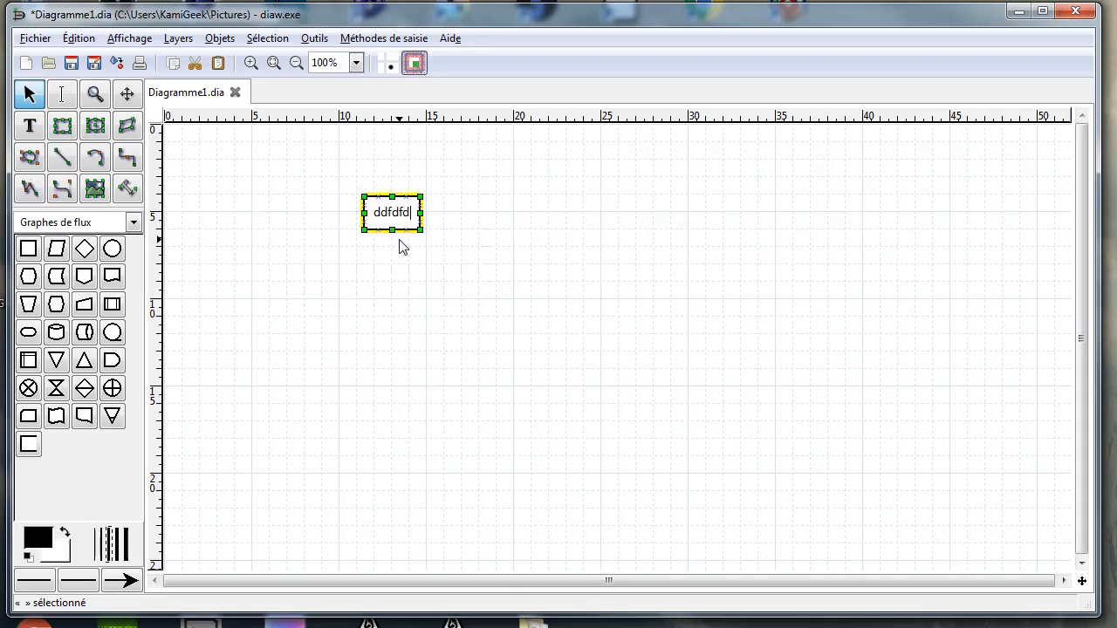
text(fgdf)
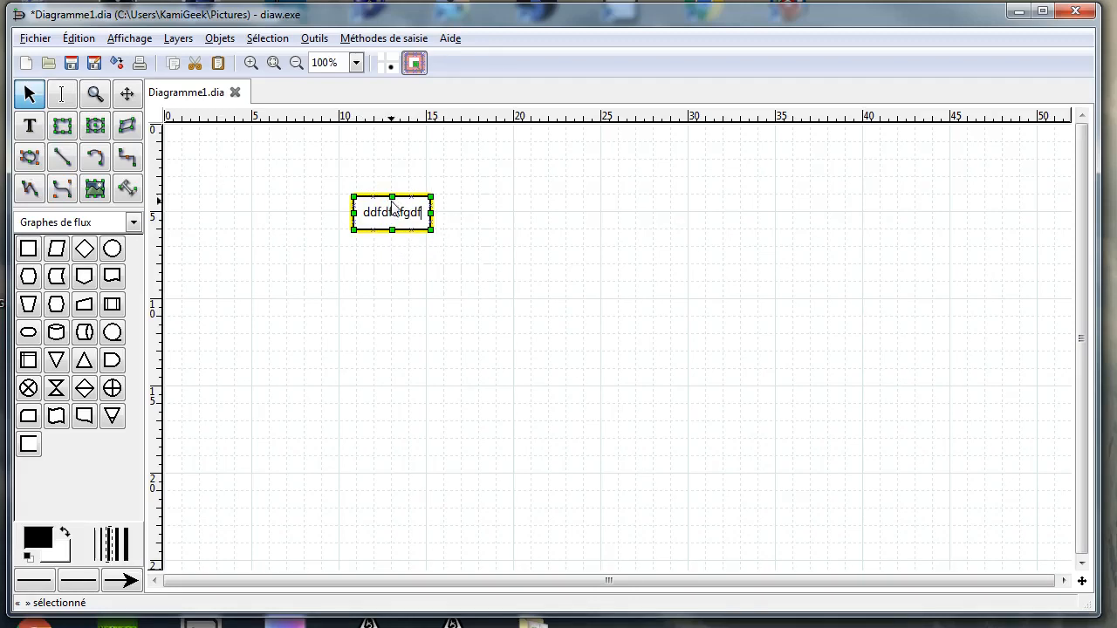
click(400, 302)
click(393, 218)
key(Delete)
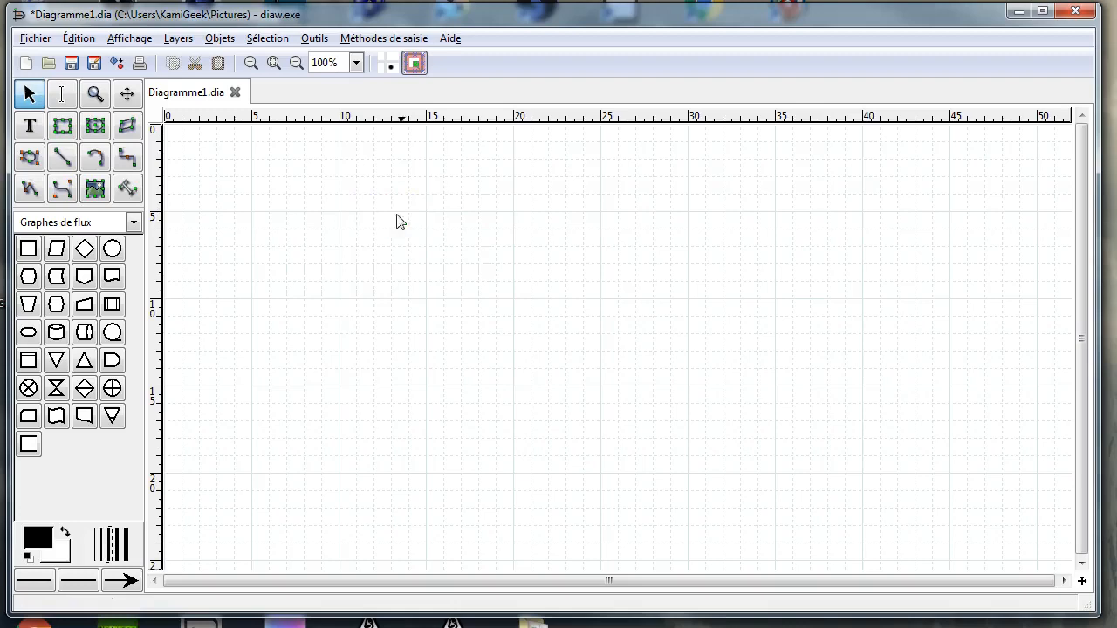
Draw a standard box about 10 by 6 ruler units and add the separate text gdfgdf over it
click(62, 126)
drag(246, 186, 425, 290)
click(30, 127)
click(320, 245)
text(gdfgdf)
click(504, 279)
Move the standard box away from its loose text, and delete both objects
click(390, 240)
click(362, 240)
drag(362, 240, 614, 243)
click(353, 229)
key(Delete)
click(611, 280)
key(Delete)
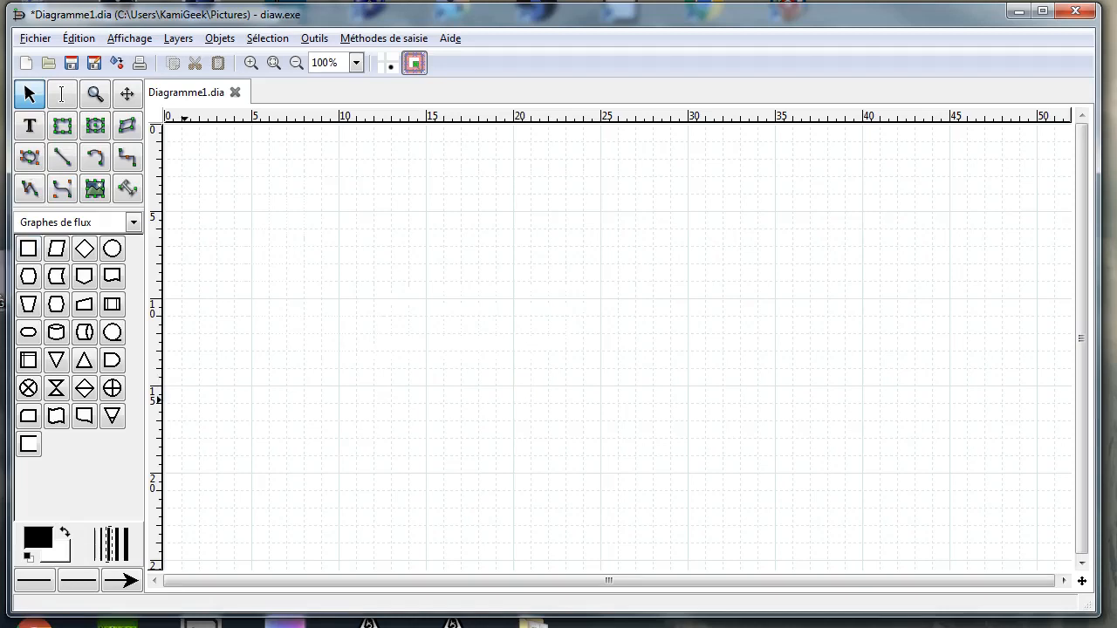
Place a flowchart box containing the text fgdfgfdgg, move it together with its text, and delete it
click(29, 250)
click(349, 272)
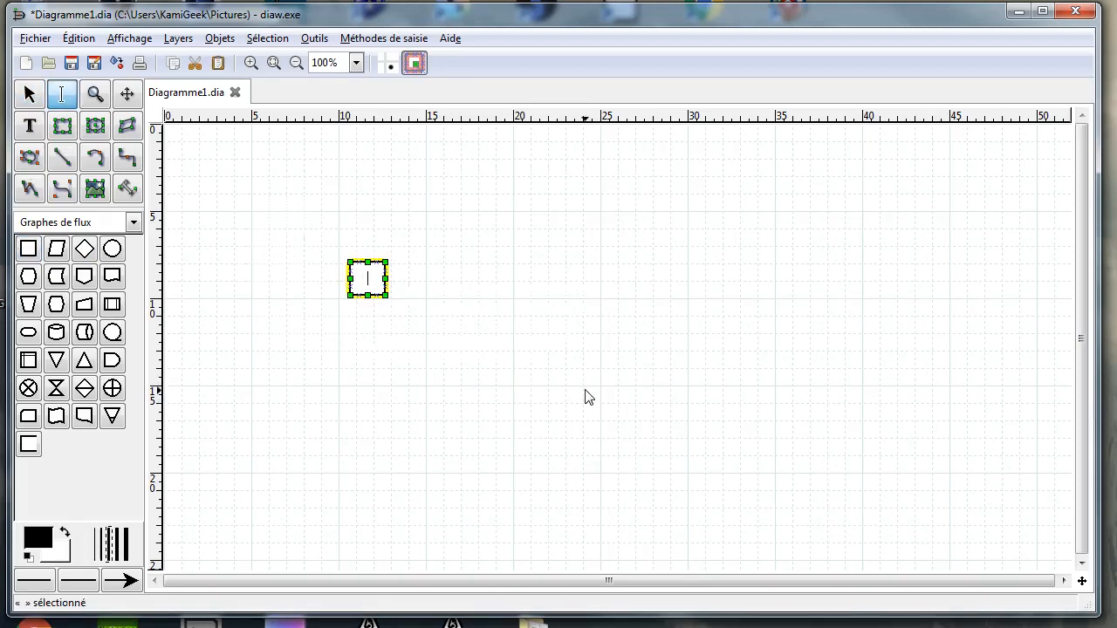
text(fgdfgfdgg)
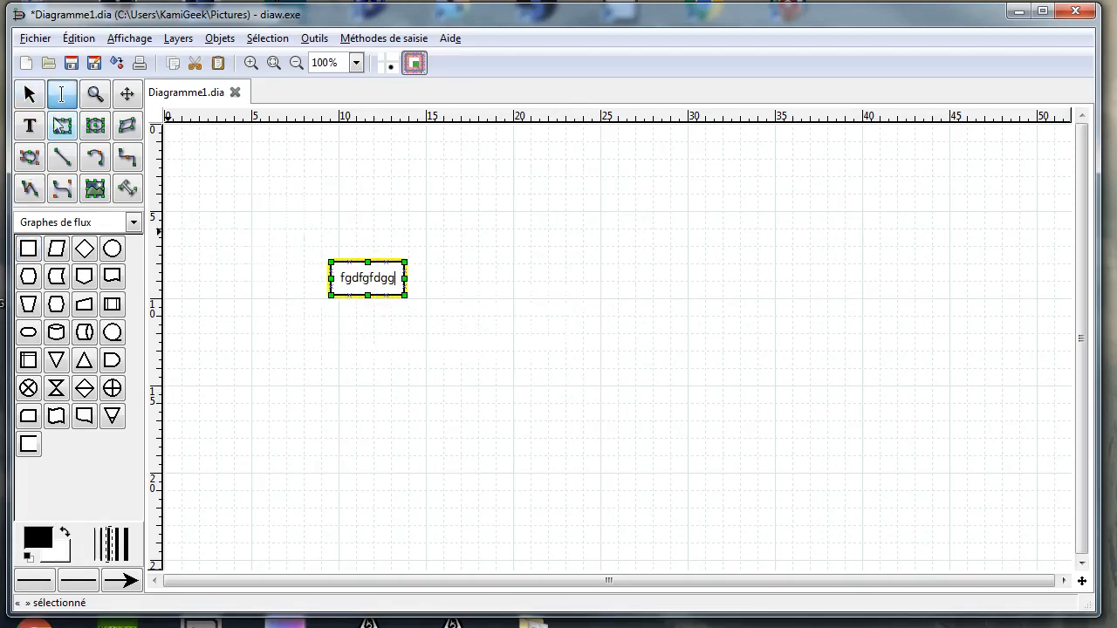
click(29, 95)
click(763, 400)
click(358, 290)
drag(356, 290, 382, 294)
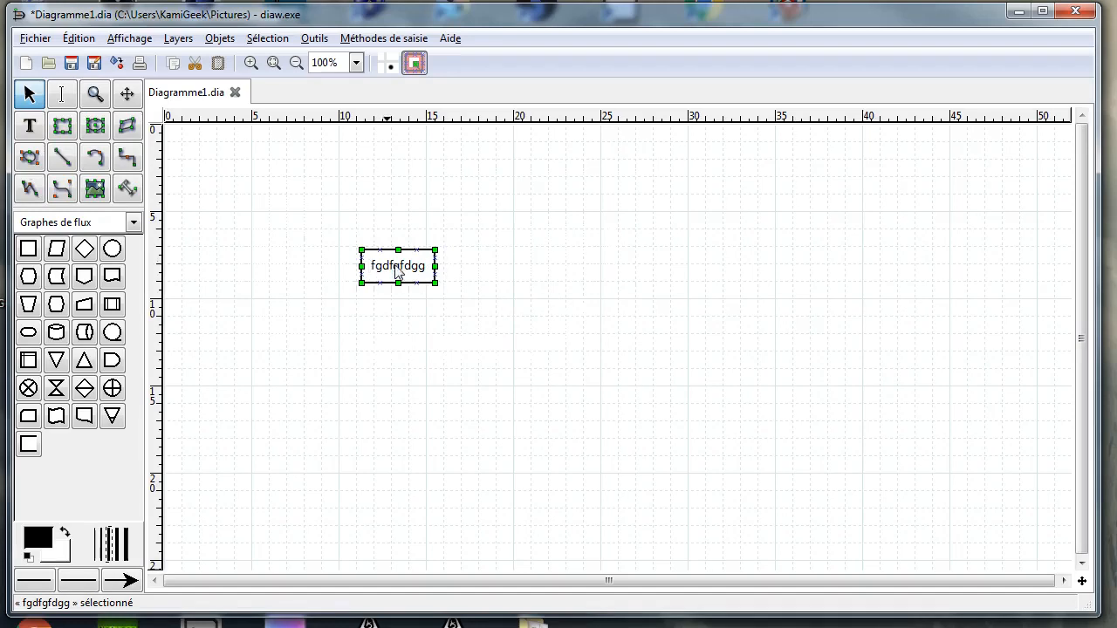
key(Delete)
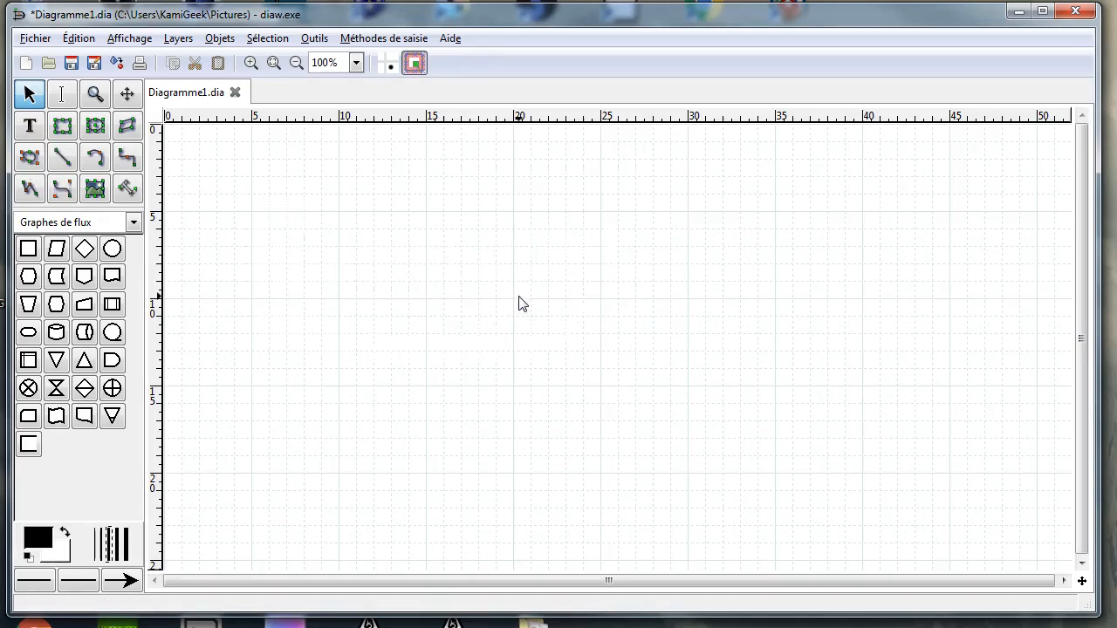
Place a flowchart box near 9 horizontally and 7.5 vertically with the text hgfghfh
click(28, 248)
click(323, 256)
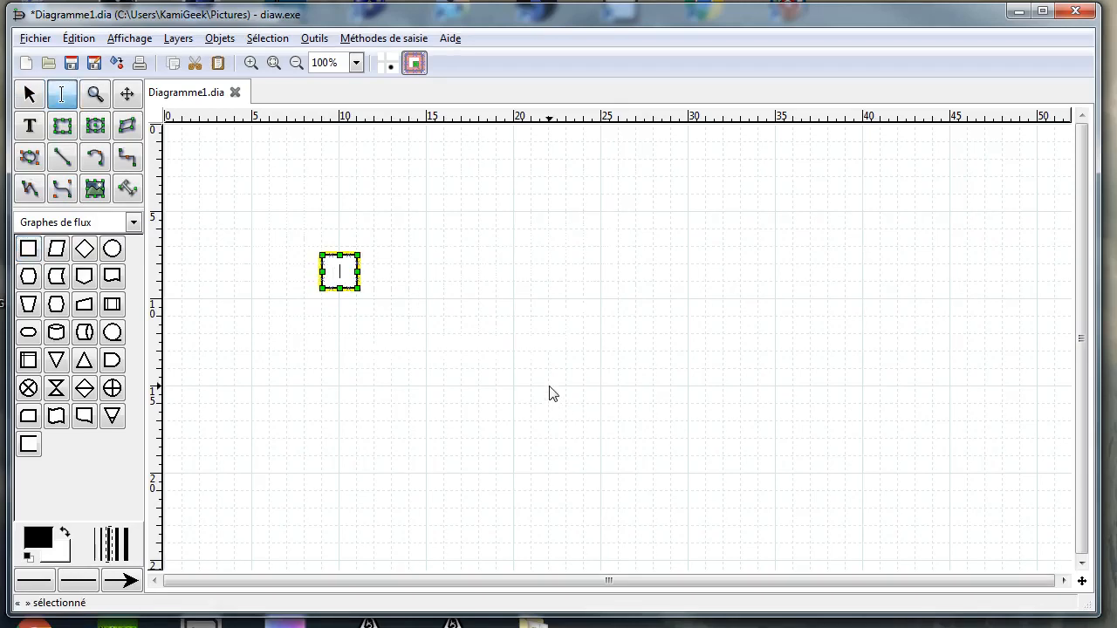
text(hgfghfh)
click(529, 397)
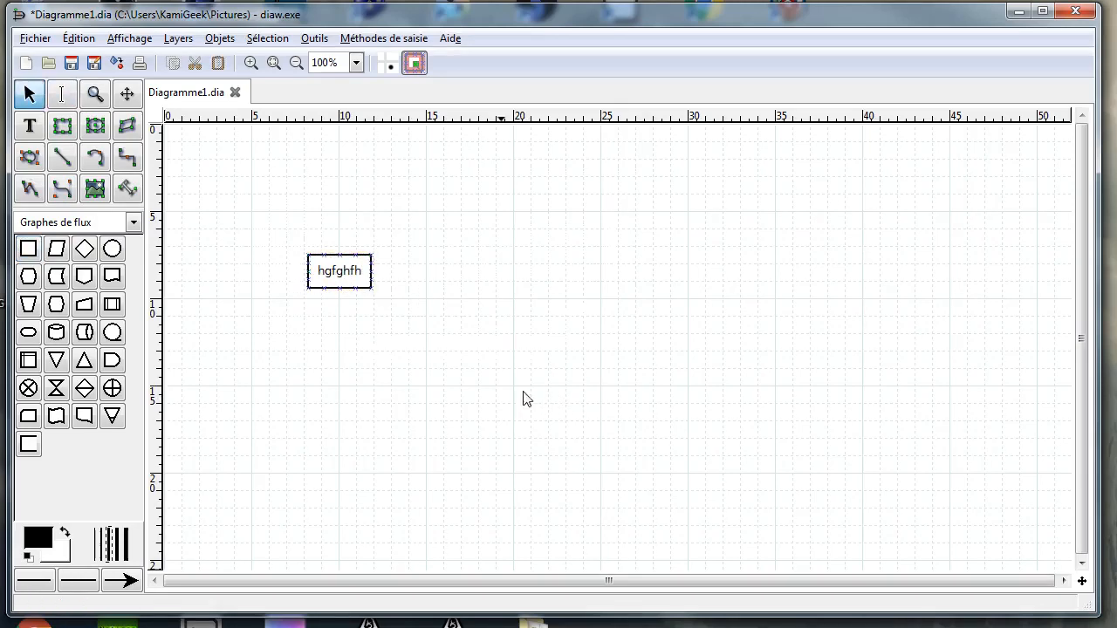
Add a second flowchart box with the text dfgfdgdfg and move it to about 21 horizontally and 5 vertically
click(28, 248)
click(656, 262)
text(dfgfdgdfg)
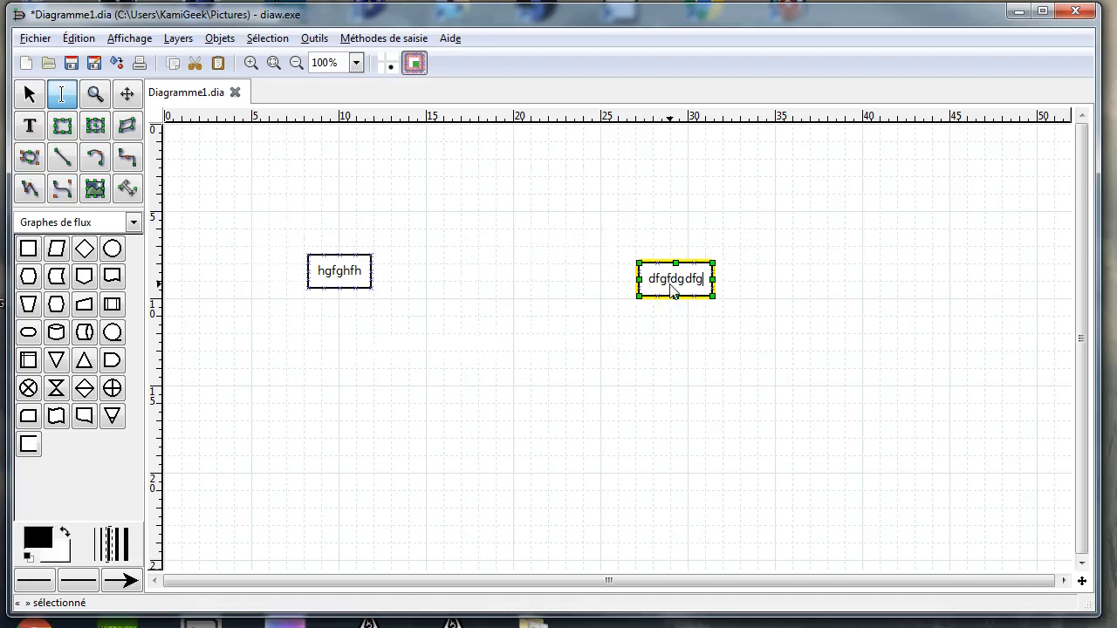
key(Escape)
drag(686, 281, 585, 222)
click(574, 303)
Add a third flowchart box with the text fgdfgdfgdf and move it to about 31 horizontally and 9 vertically
click(28, 249)
click(583, 367)
text(fgdfgdfgdf)
key(Escape)
drag(597, 376, 741, 295)
Add a fourth flowchart box near 11 horizontally and 16 vertically with the text gffdgdfgdfg
click(28, 249)
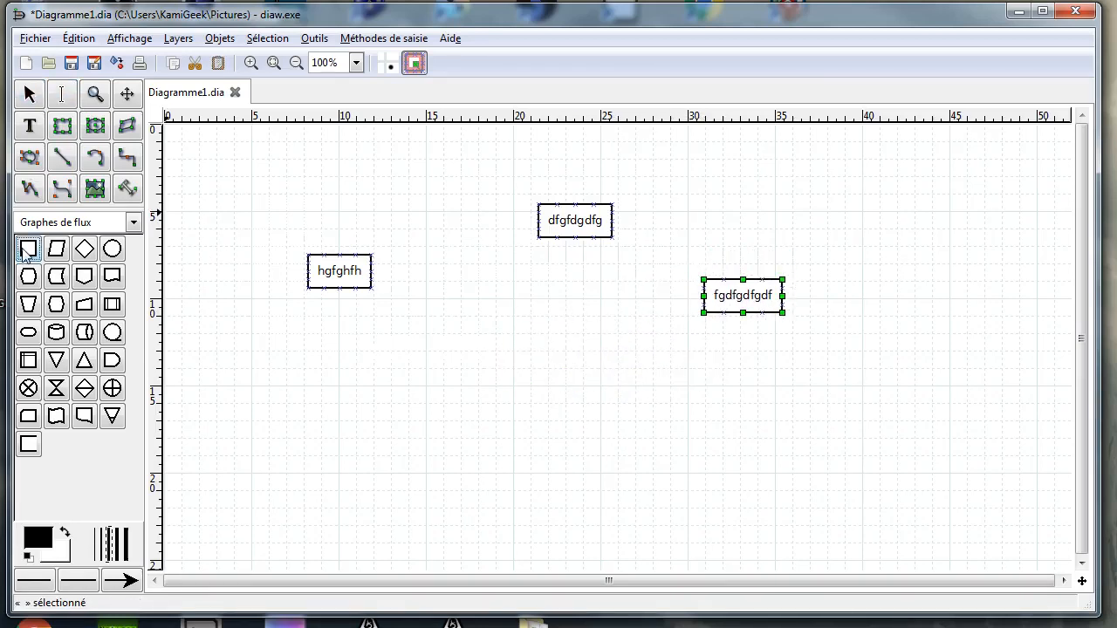
click(367, 401)
text(gffdgdfgdfg)
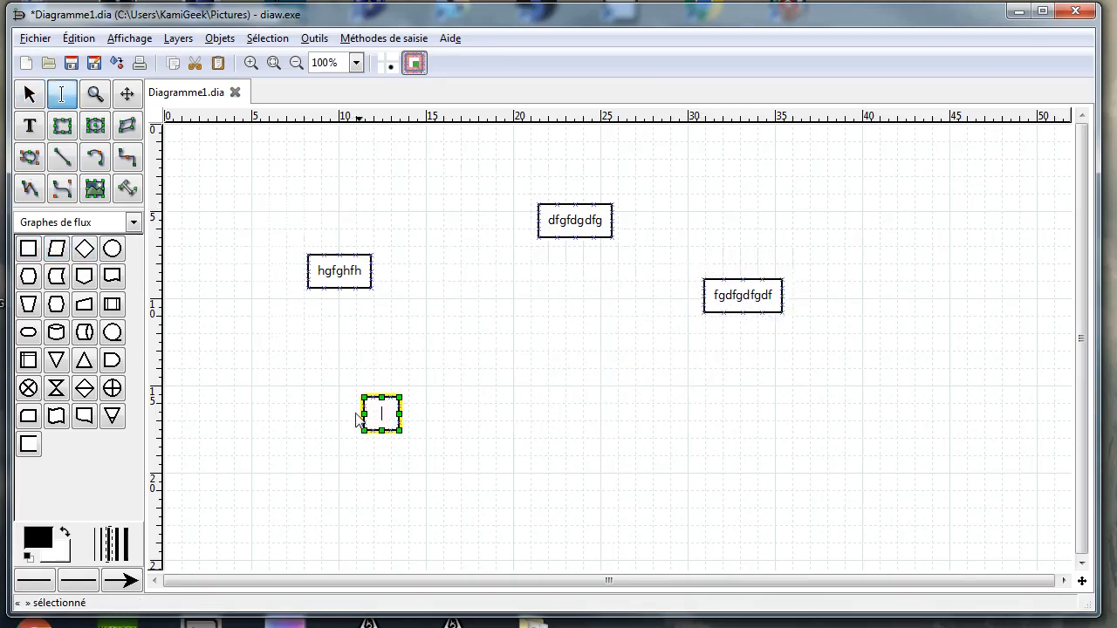
key(Escape)
Add a fifth flowchart box with the text hgfhgfhgf and move it to about 22 horizontally and 14 vertically
click(33, 250)
click(626, 385)
text(hgfhgfhgf)
key(Escape)
drag(635, 397, 583, 400)
Move the gffdgdfgdfg box up beside hgfhgfhgf, and shift the hgfghfh and dfgfdgdfg boxes further left
drag(385, 430, 469, 369)
drag(358, 271, 323, 273)
drag(564, 225, 477, 227)
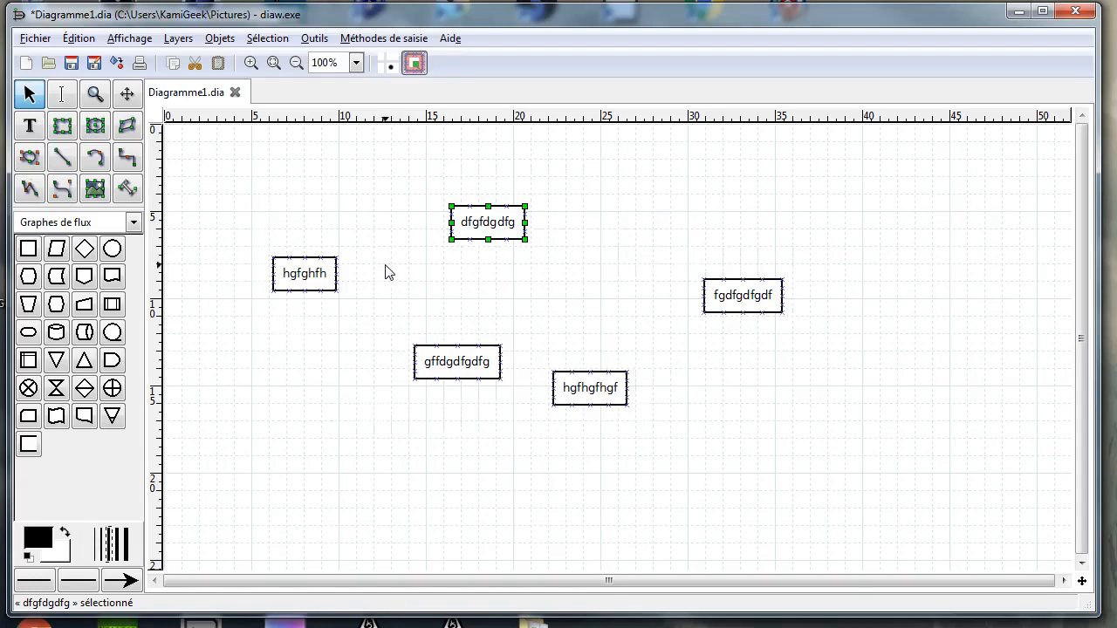
Connect hgfghfh to dfgfdgdfg with an arrow line, and move both boxes upward
key(l)
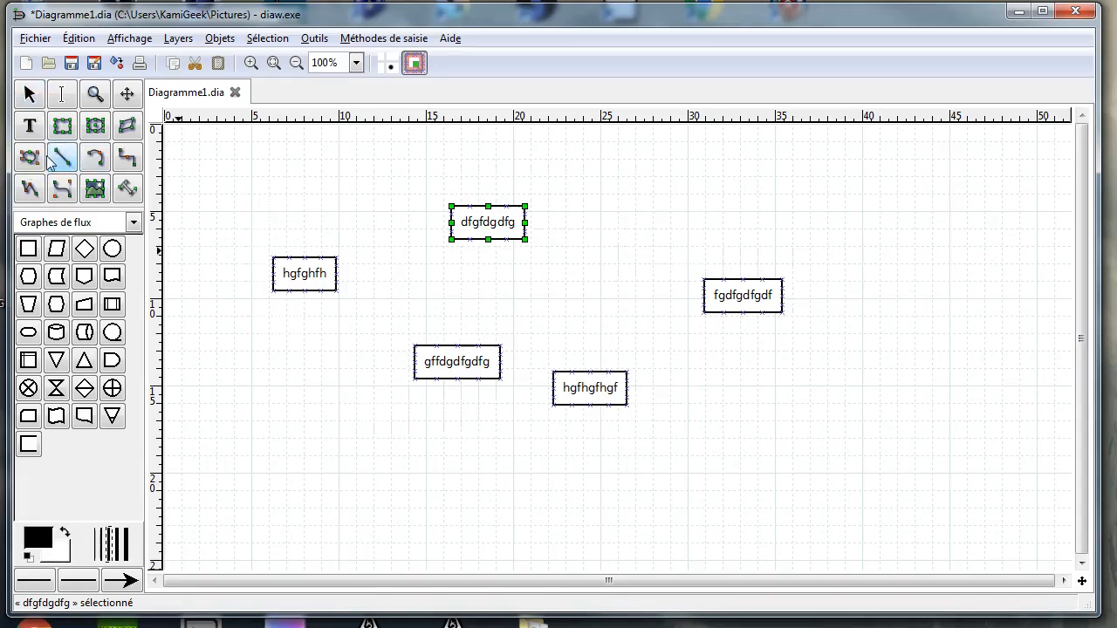
drag(336, 264, 486, 223)
drag(297, 265, 288, 234)
mouse_move(470, 212)
mouse_down()
mouse_move(454, 330)
mouse_move(466, 182)
mouse_move(437, 188)
mouse_up()
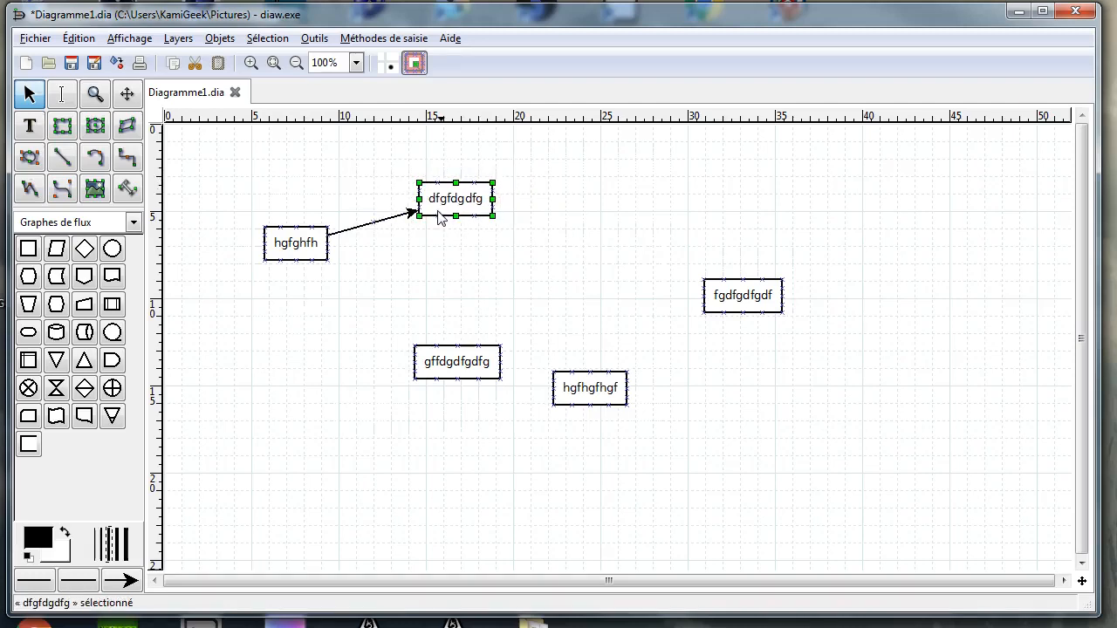
Draw arrow lines from hgfghfh to gffdgdfgdfg and from gffdgdfgdfg to hgfhgfhgf
key(l)
mouse_move(315, 261)
mouse_down()
mouse_move(403, 339)
mouse_move(434, 346)
mouse_up()
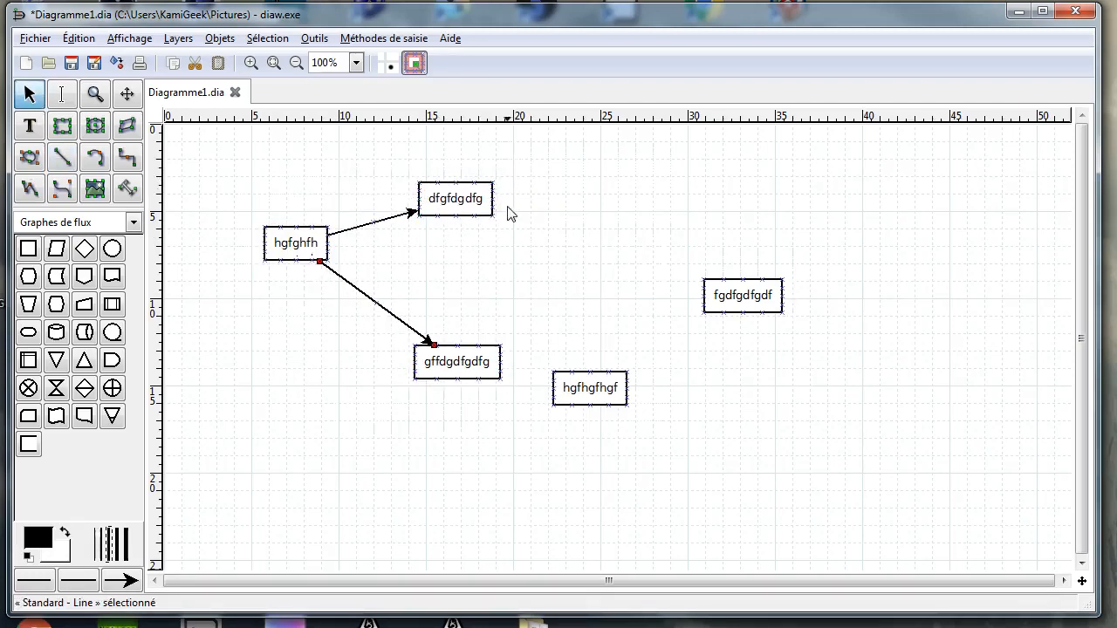
drag(500, 371, 553, 380)
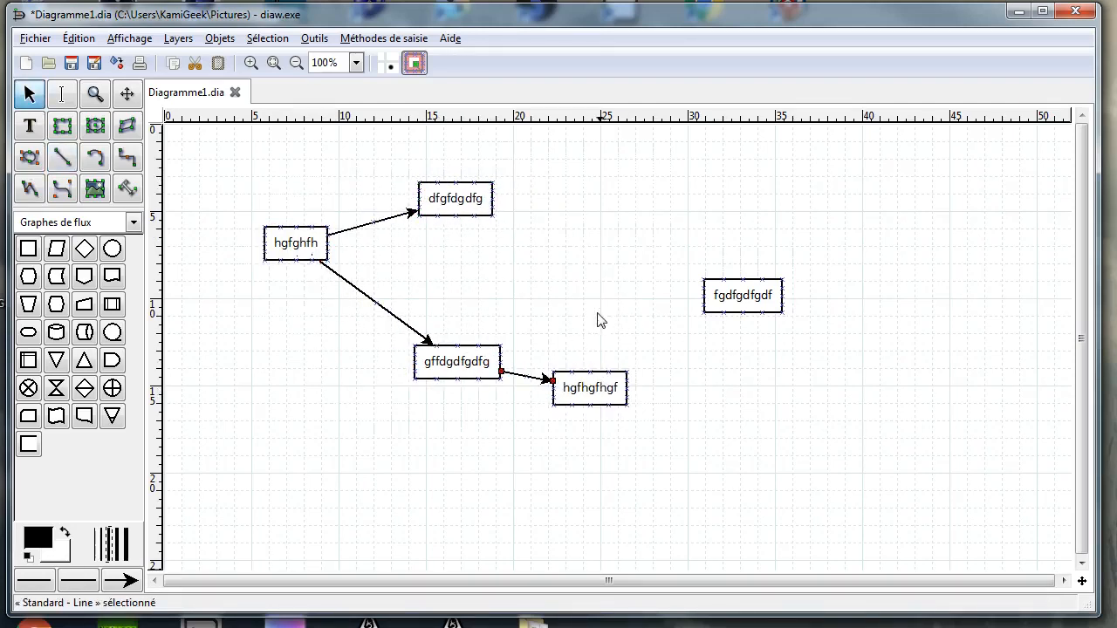
Draw arrow lines from hgfhgfhgf and from dfgfdgdfg to the fgdfgdfgdf box
key(l)
drag(619, 372, 736, 295)
key(l)
mouse_move(494, 208)
mouse_down()
mouse_move(704, 293)
mouse_move(729, 251)
mouse_move(706, 262)
mouse_up()
Move the connected hgfhgfhgf and gffdgdfgdfg boxes upward
drag(611, 387, 612, 343)
drag(502, 367, 474, 337)
click(464, 392)
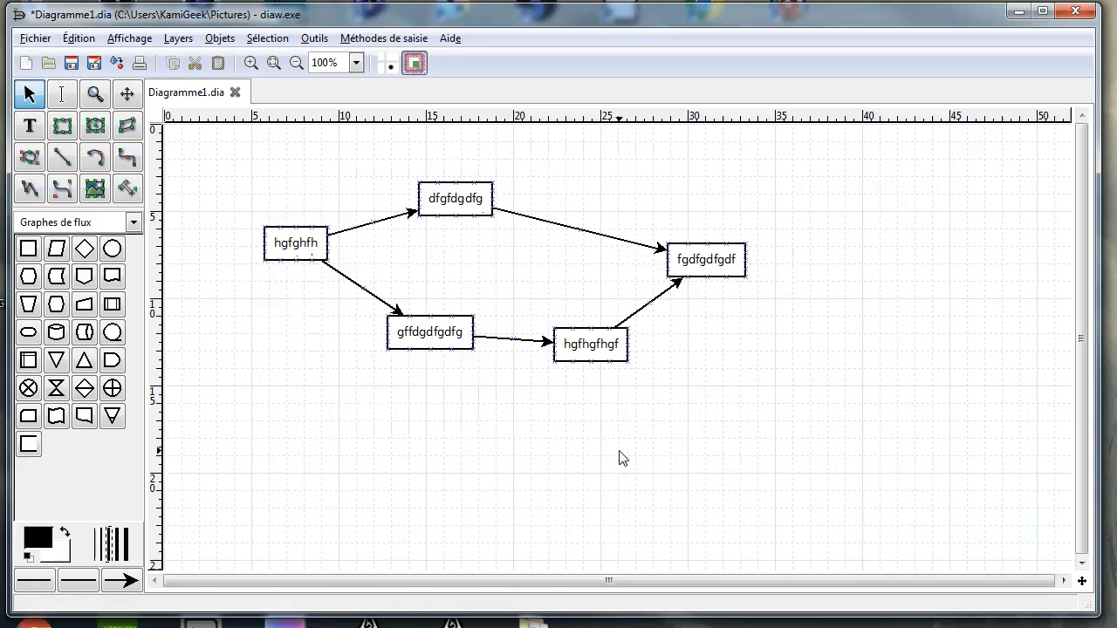
Select the whole connected diagram and move it up and to the right
drag(213, 171, 755, 422)
drag(686, 254, 770, 220)
click(813, 272)
Reposition the two lower boxes slightly, and delete the entire diagram
drag(690, 361, 739, 371)
mouse_move(535, 344)
mouse_down()
mouse_move(511, 380)
mouse_move(529, 365)
mouse_up()
drag(307, 167, 865, 446)
key(Delete)
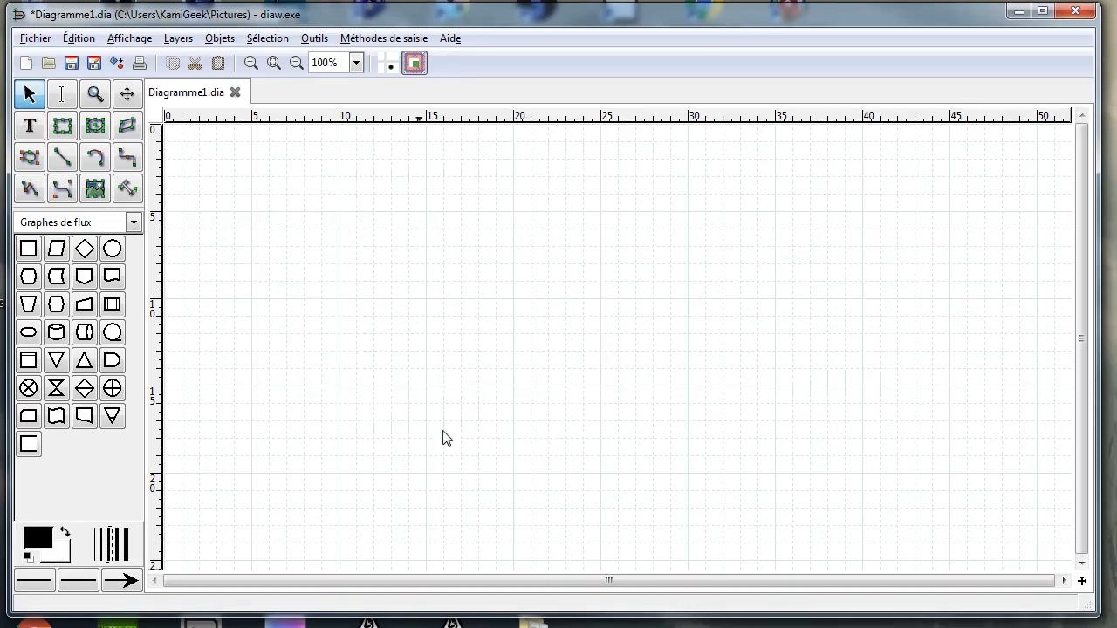
Place a flowchart box labelled debut on the left of the canvas and resize it to about 5.2 by 2.5 ruler units
click(21, 249)
click(226, 329)
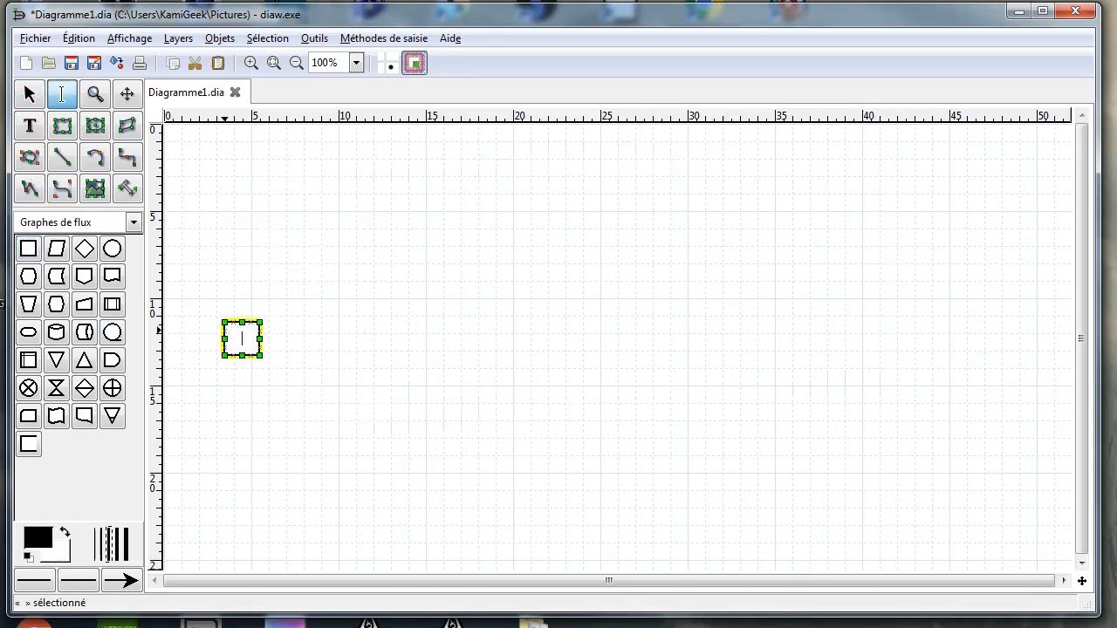
text(debut)
key(Return)
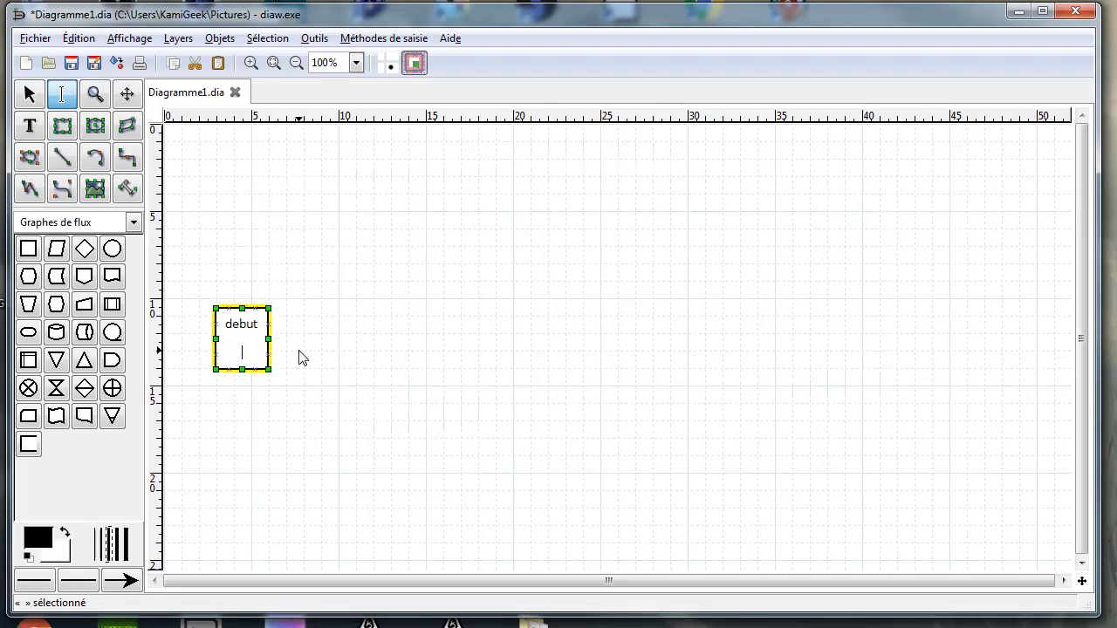
key(BackSpace)
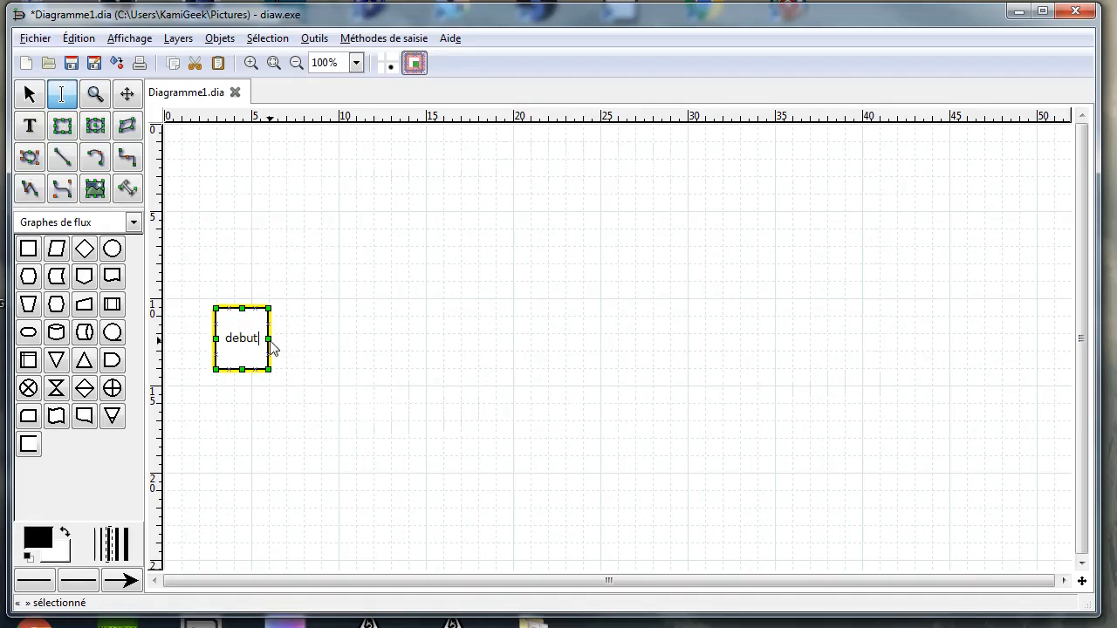
key(Escape)
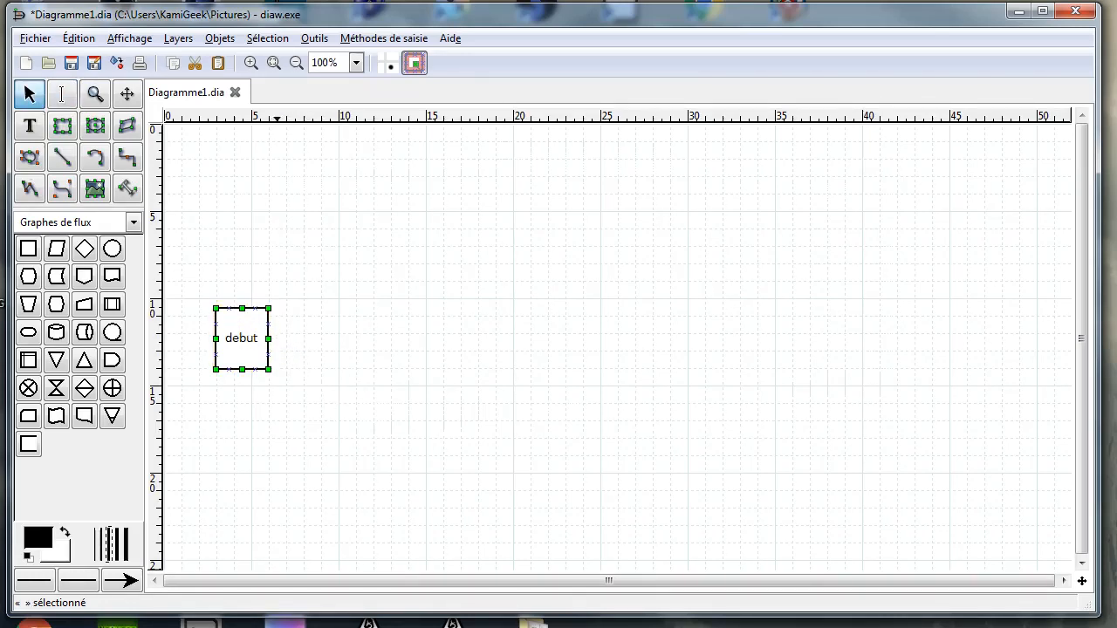
drag(269, 338, 305, 339)
drag(261, 369, 253, 289)
Set the debut box's fill colour to orange #FFA500 and move it to about 2.6 horizontally and 9.5 vertically
double_click(266, 299)
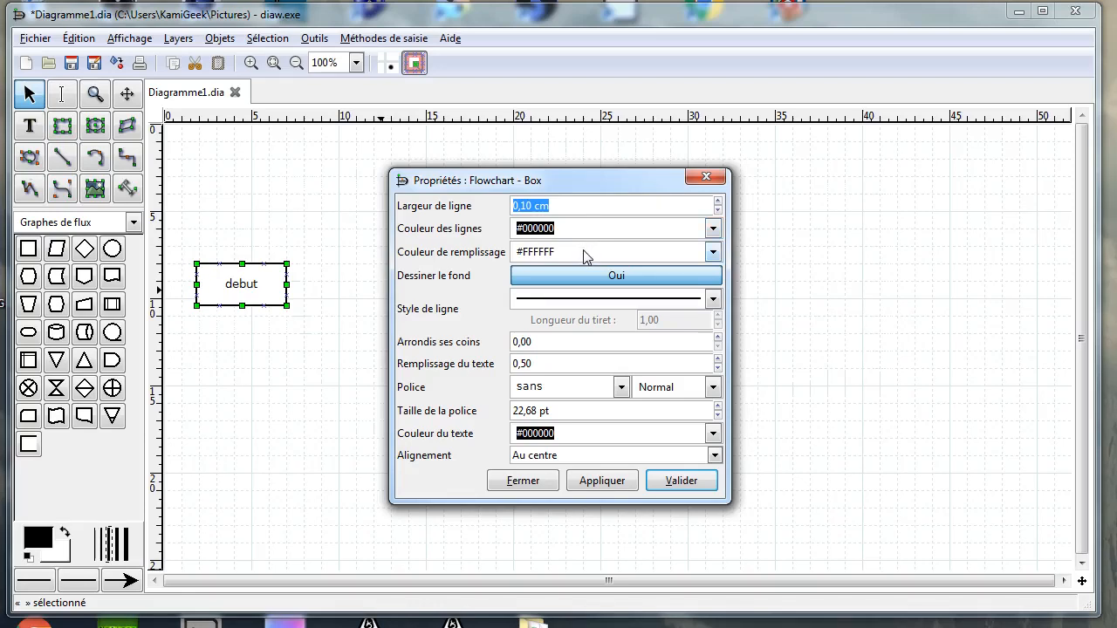
click(711, 253)
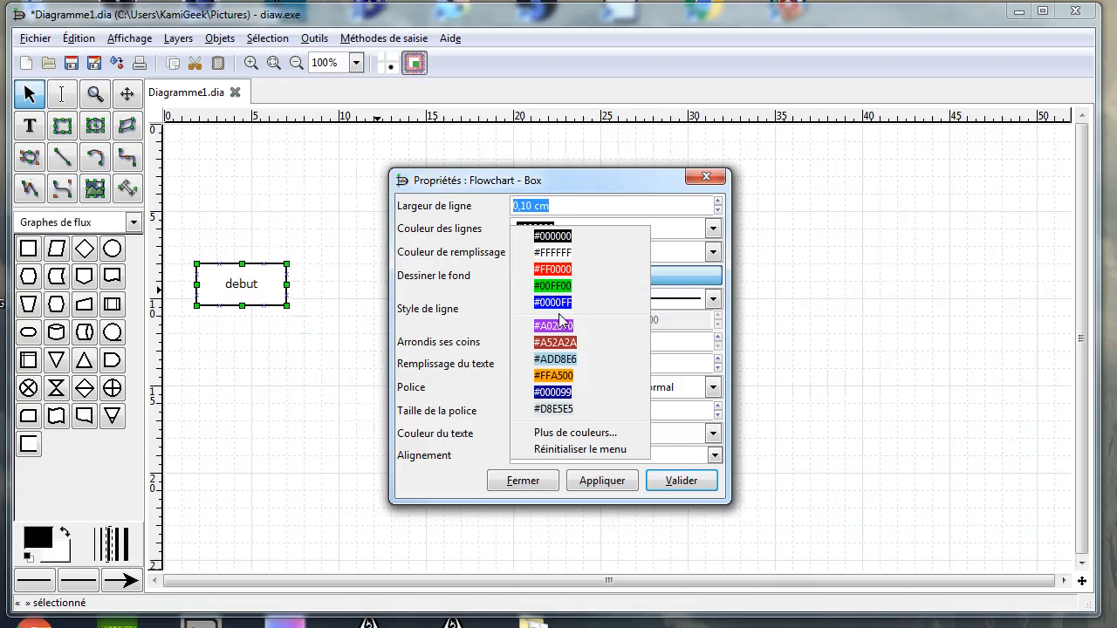
click(553, 377)
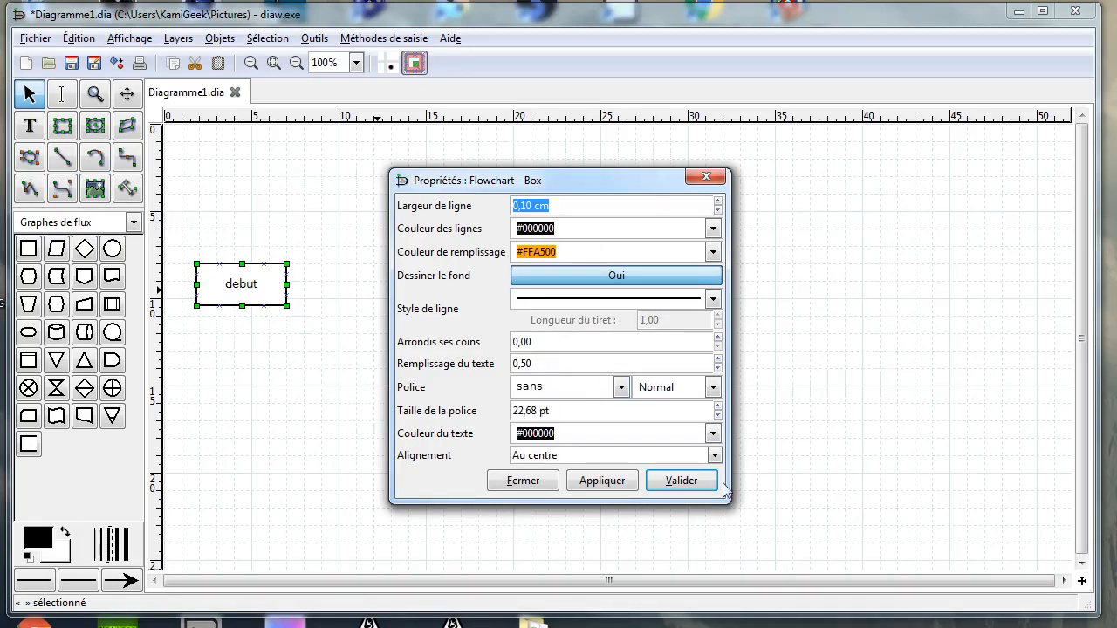
click(660, 485)
drag(268, 284, 282, 312)
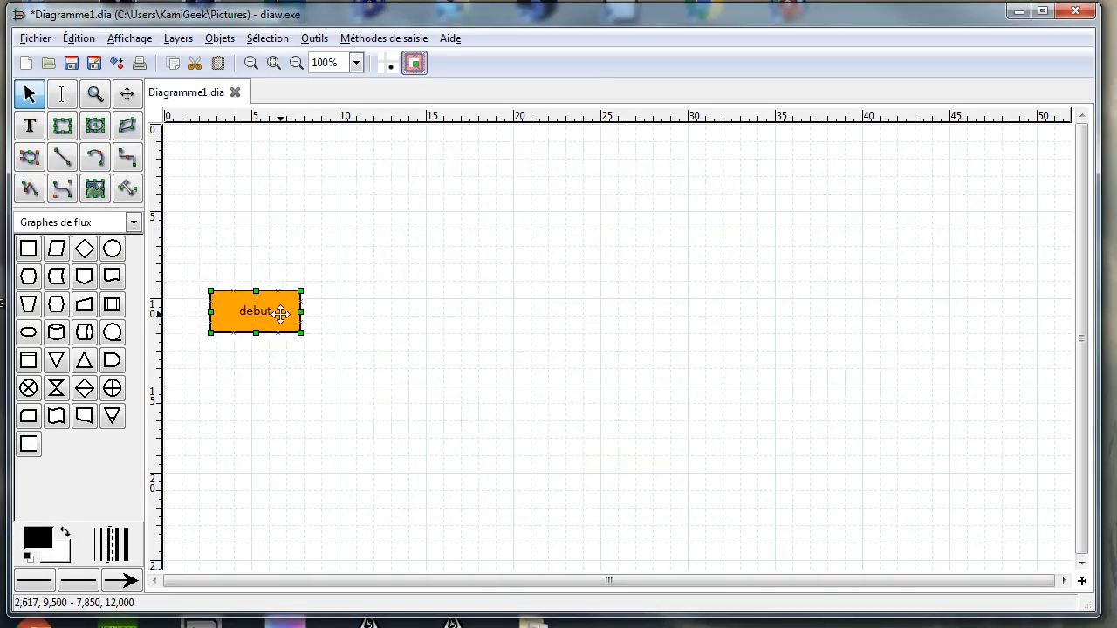
click(549, 378)
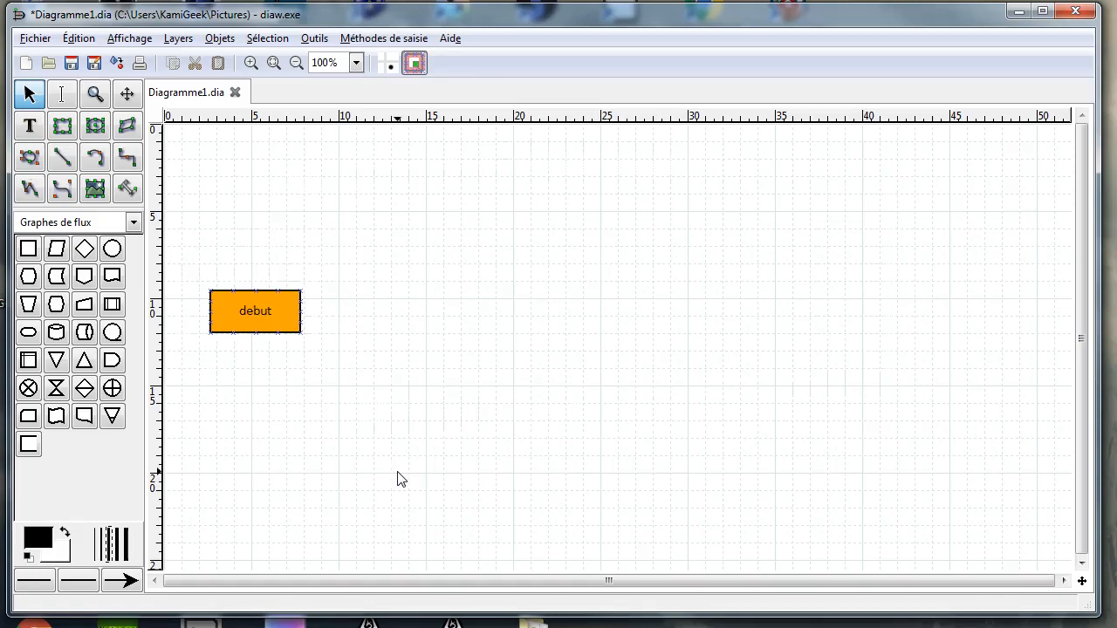
click(27, 250)
click(646, 207)
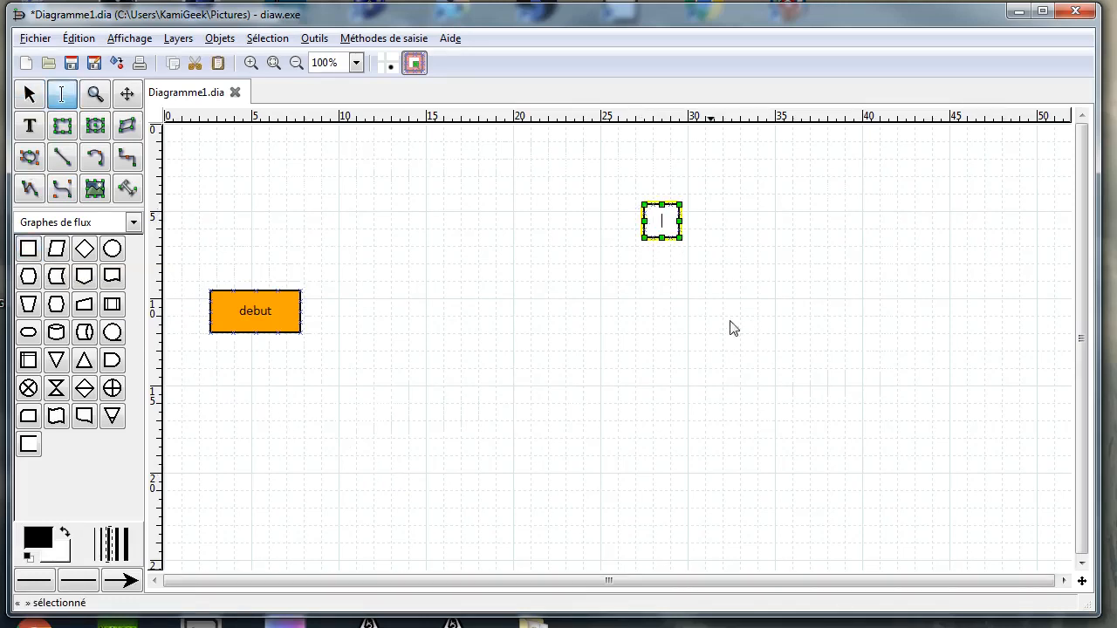
key(Escape)
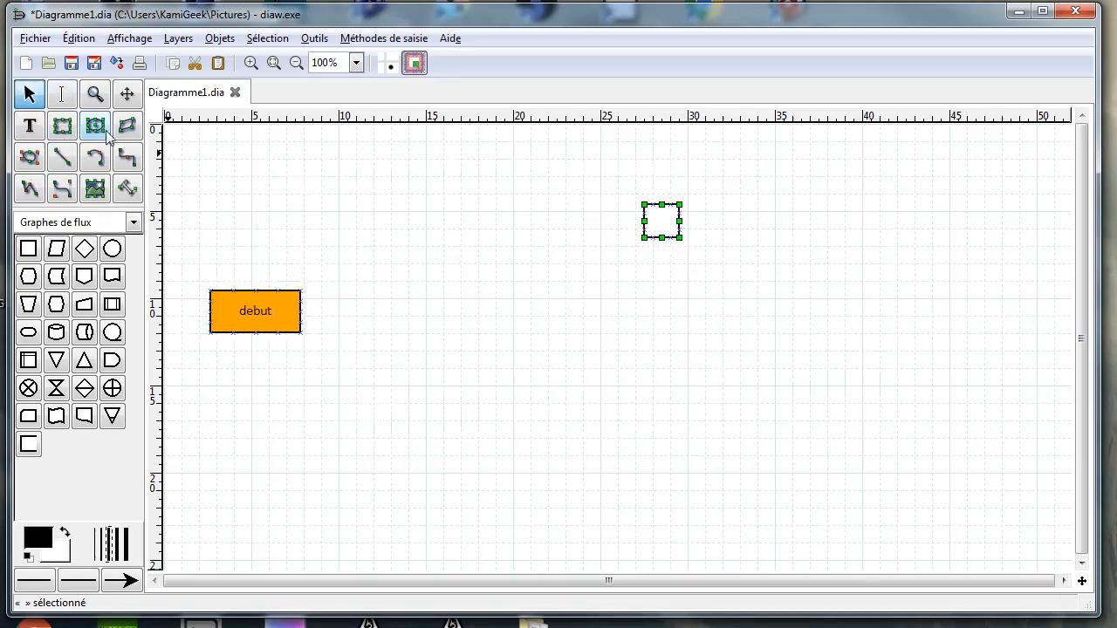
click(62, 94)
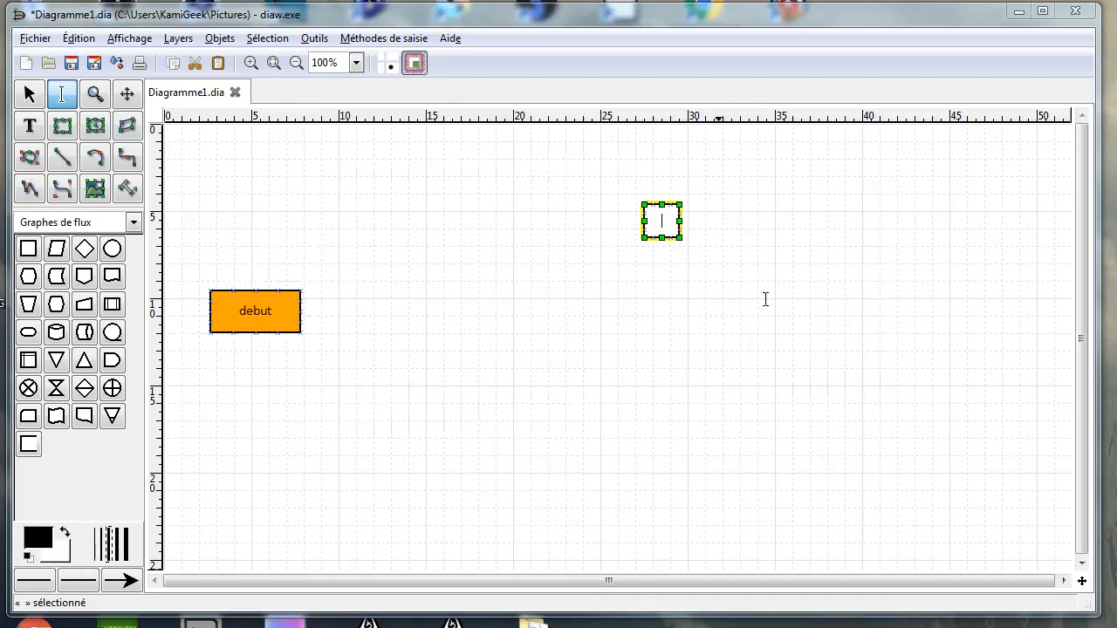
click(704, 242)
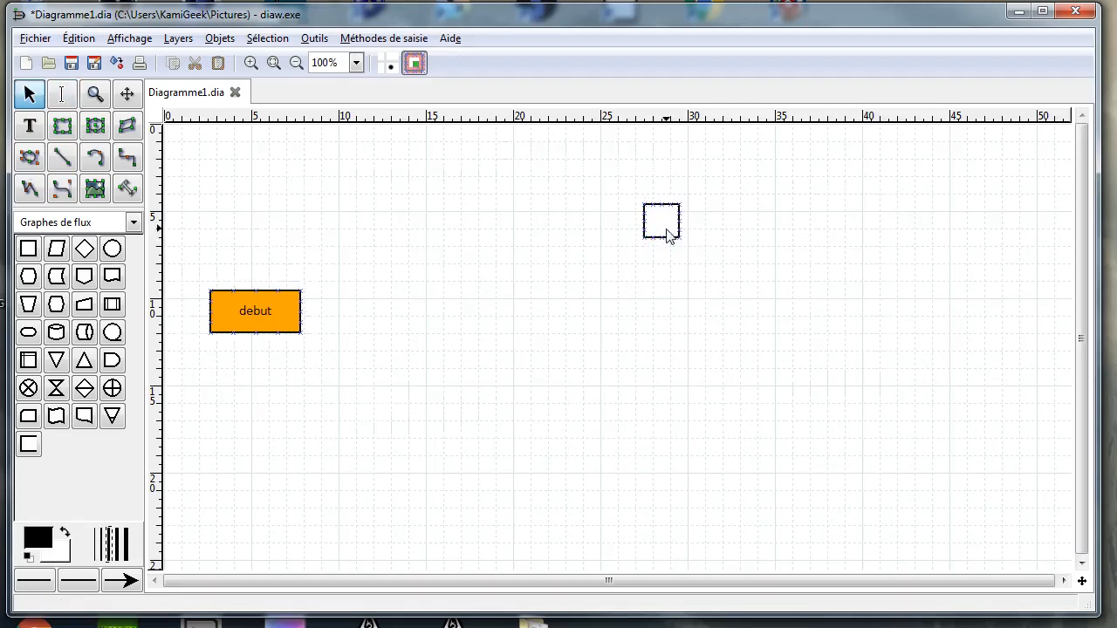
click(665, 234)
key(F2)
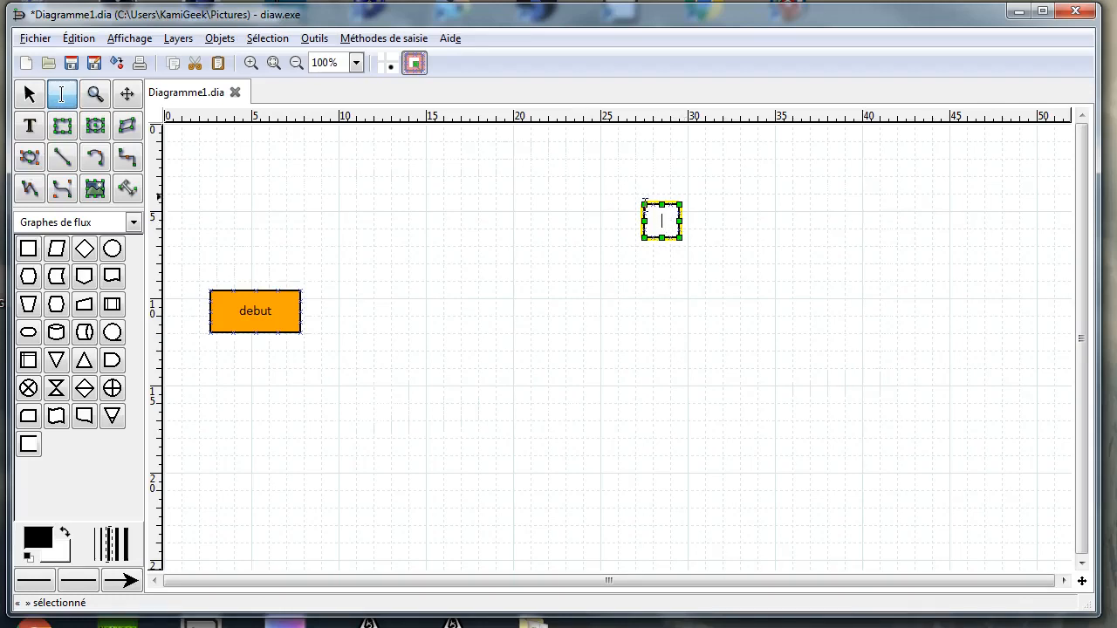
click(29, 94)
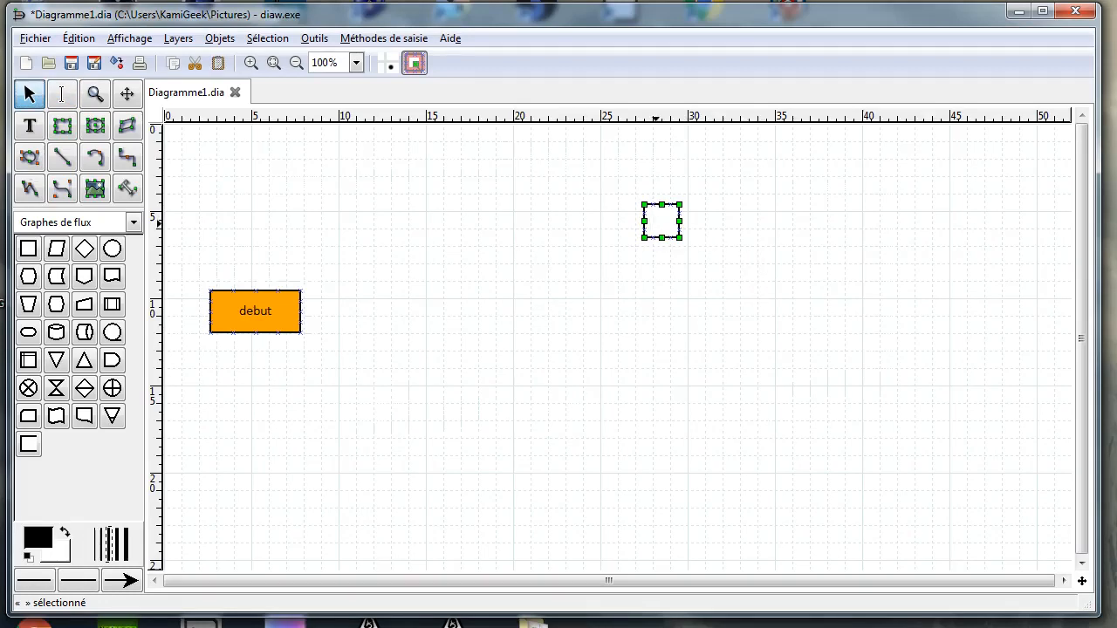
key(Delete)
Place a flowchart box labelled Fin 1 and move it to about 34.3 horizontally and 7.9 vertically
click(27, 250)
click(611, 266)
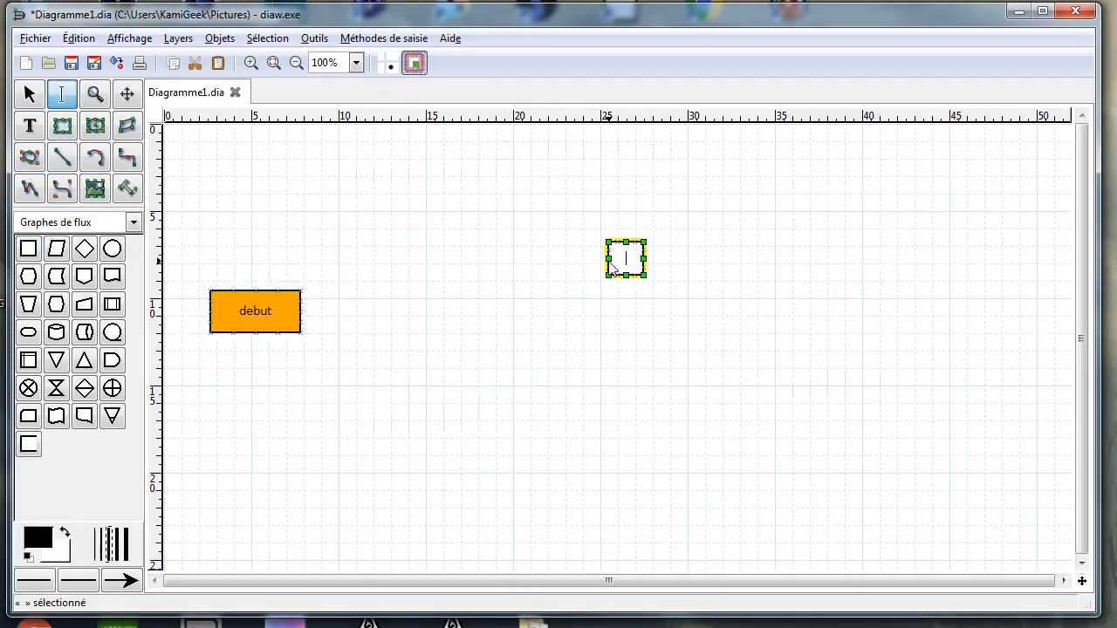
text(Fin 1)
click(640, 332)
click(622, 258)
drag(624, 260, 757, 206)
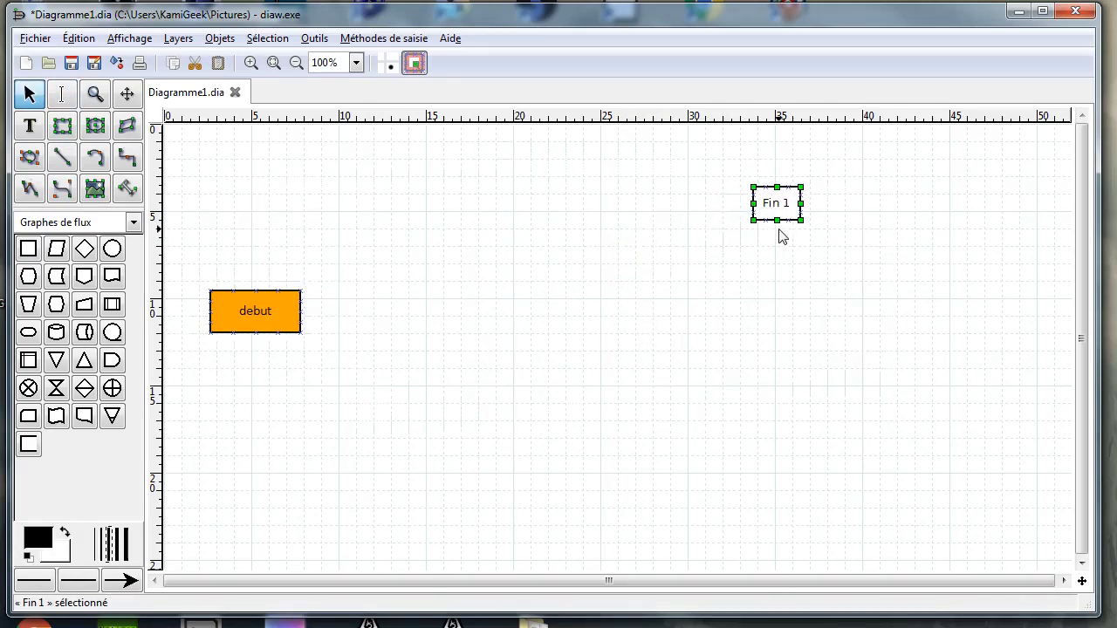
drag(778, 202, 786, 276)
Stack two copies of the Fin 1 box below the original and move all three to about 41 horizontally and 1.6 vertically
key(ctrl+v)
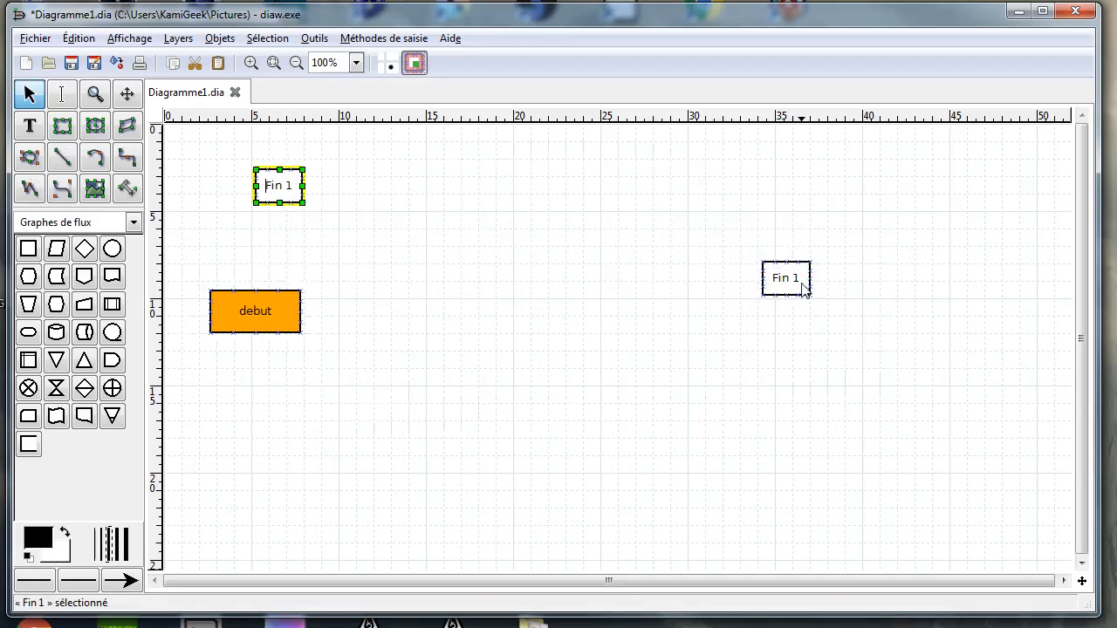
drag(301, 184, 788, 338)
click(493, 341)
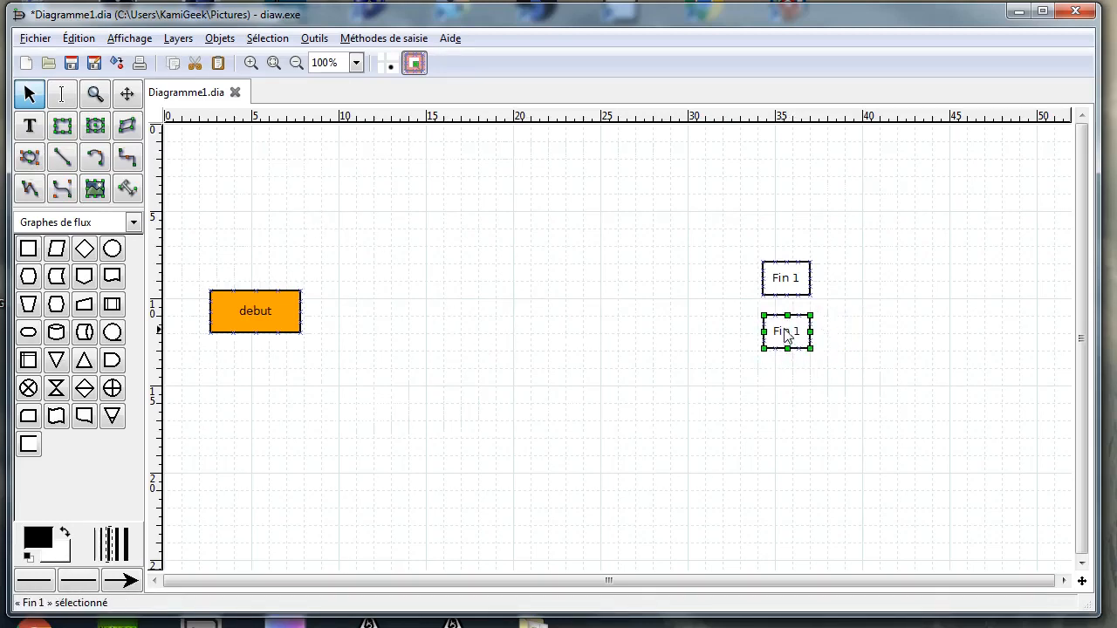
key(ctrl+v)
drag(288, 180, 800, 388)
drag(645, 184, 823, 415)
drag(794, 275, 910, 166)
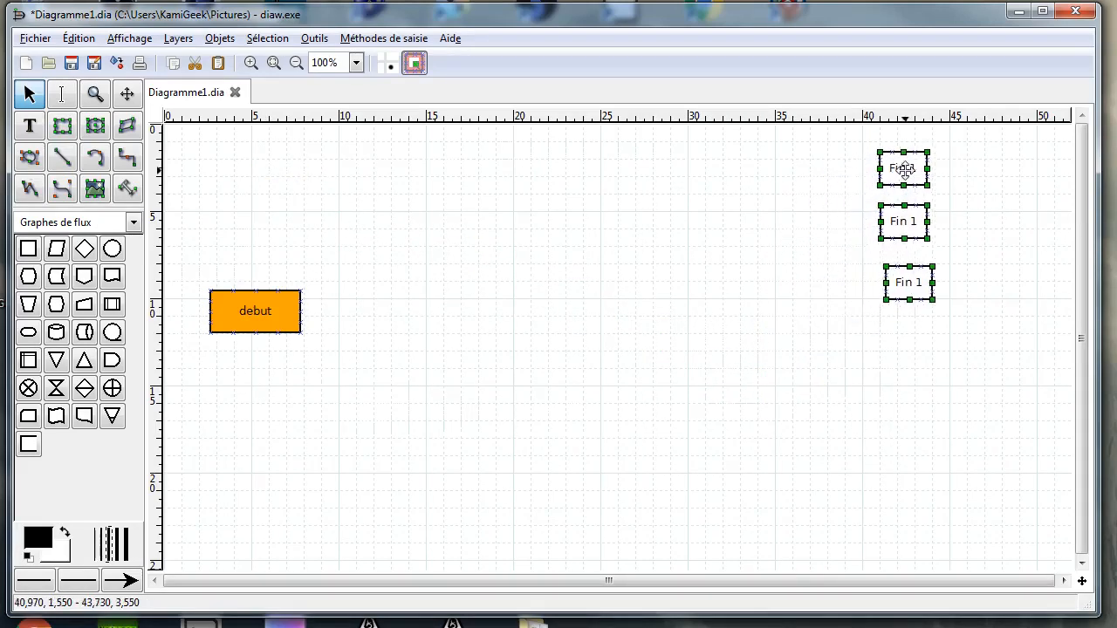
click(518, 288)
Duplicate the three Fin 1 boxes and place the copies below the originals, starting at about 12.4 vertically
drag(798, 142, 979, 367)
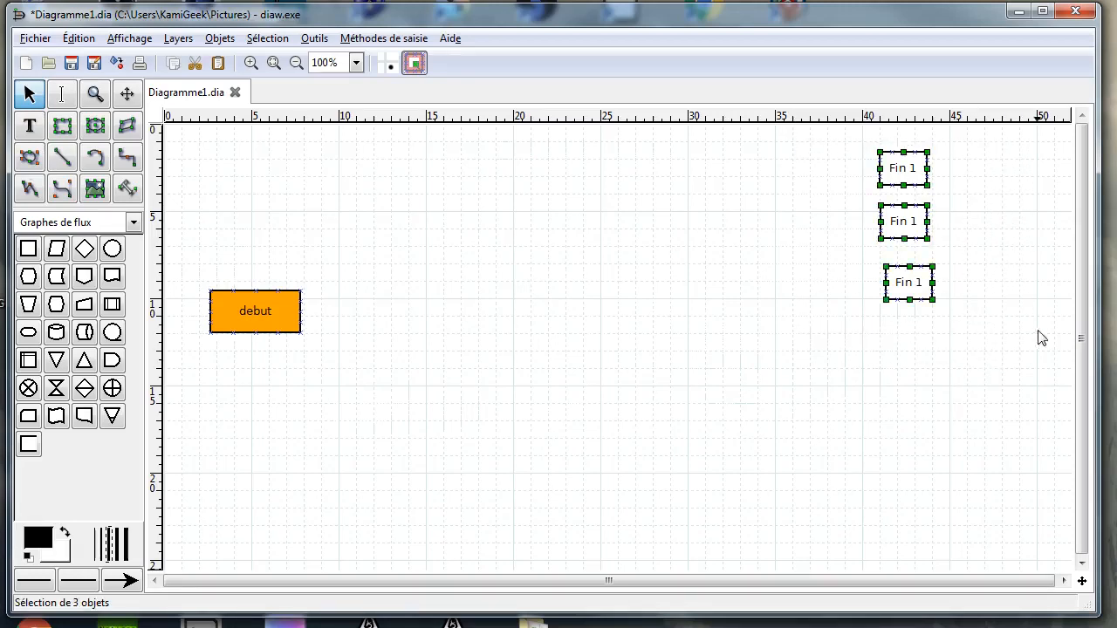
key(ctrl+c)
key(ctrl+v)
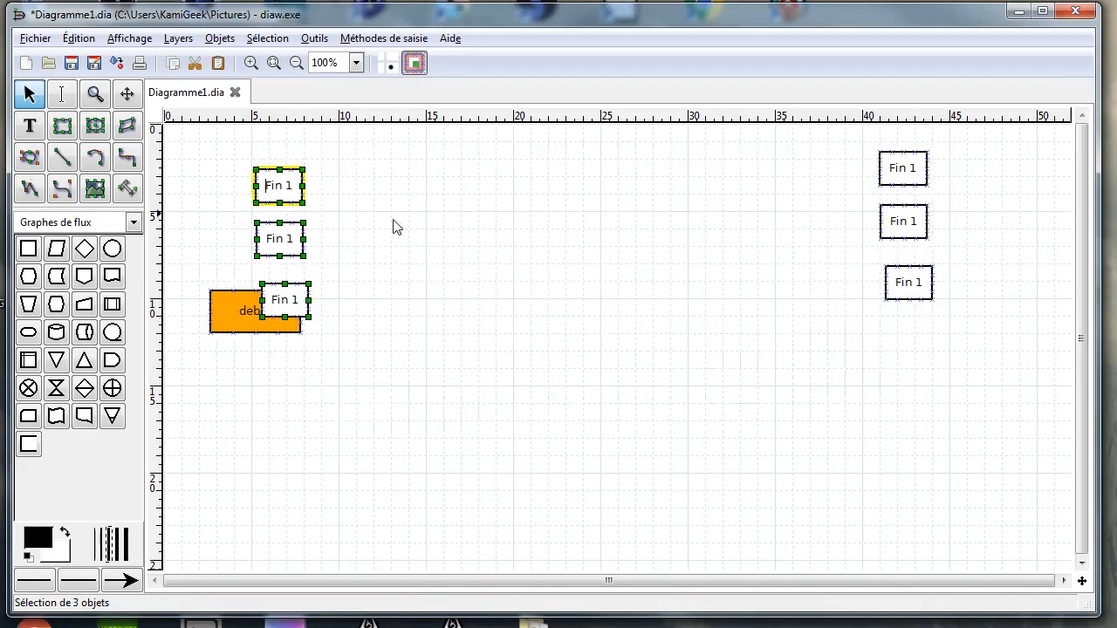
drag(380, 150, 253, 334)
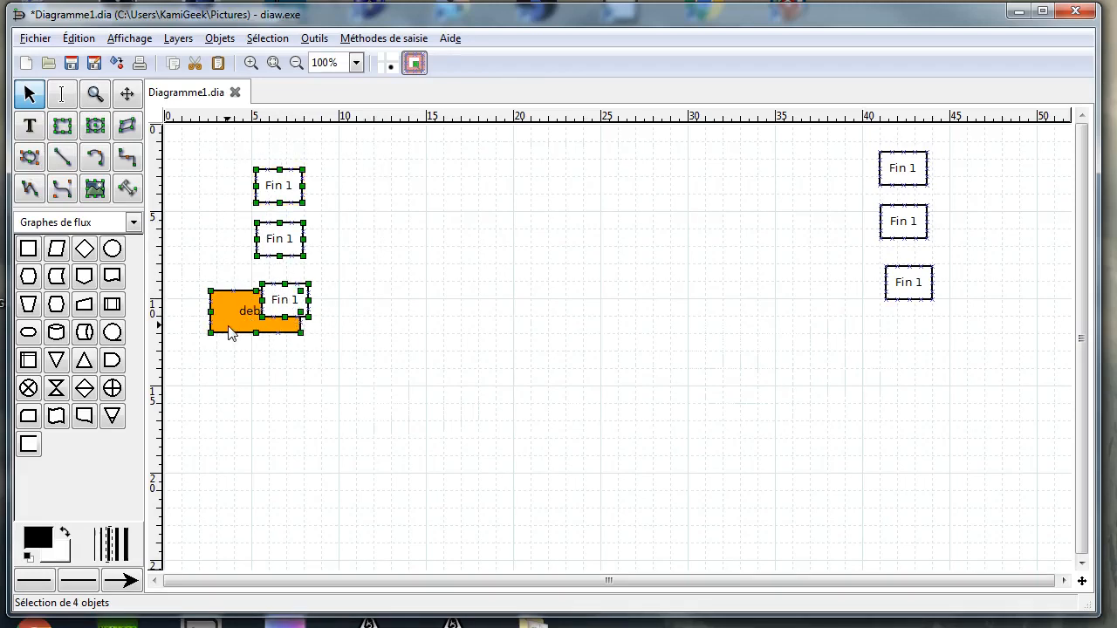
click(331, 267)
click(299, 297)
shift+click(298, 242)
shift+click(284, 199)
drag(276, 185, 895, 358)
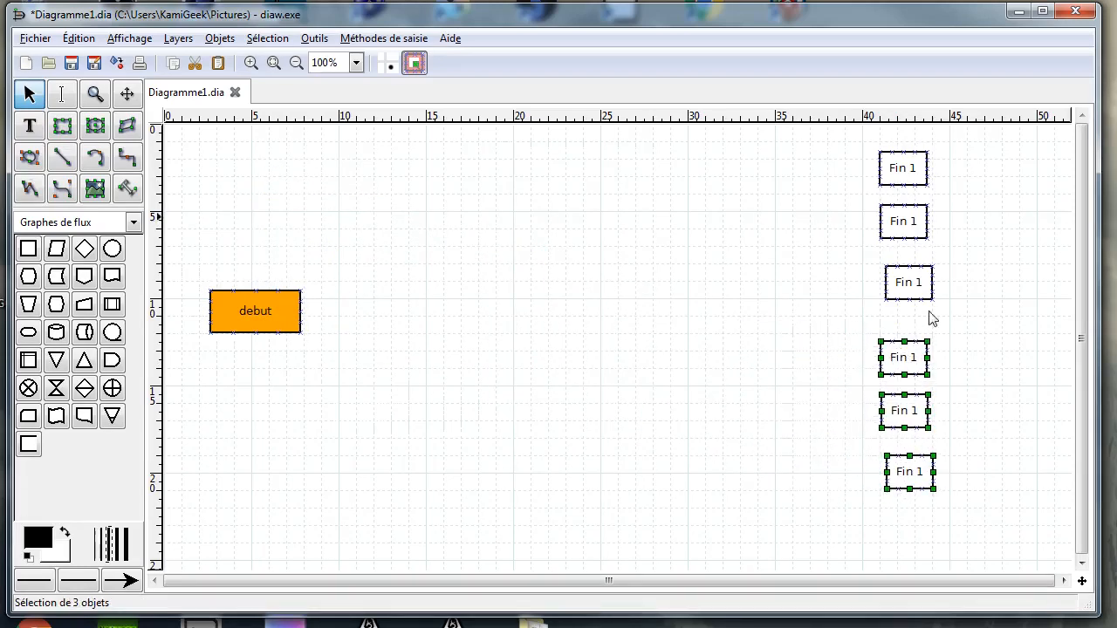
click(983, 432)
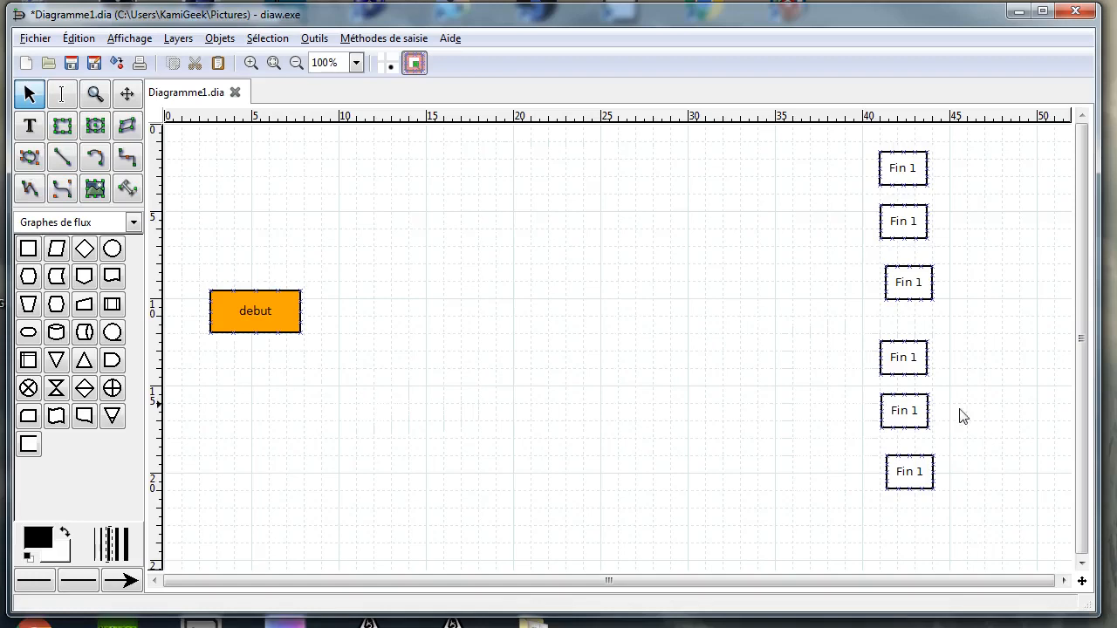
Move the six Fin 1 boxes right to about 46 horizontally, setting the two uppermost ones apart slightly higher
drag(811, 147, 991, 529)
drag(932, 473, 986, 497)
click(839, 404)
drag(915, 164, 983, 227)
Set the fill colour of the two uppermost Fin 1 boxes to green #00FF00
right_click(982, 233)
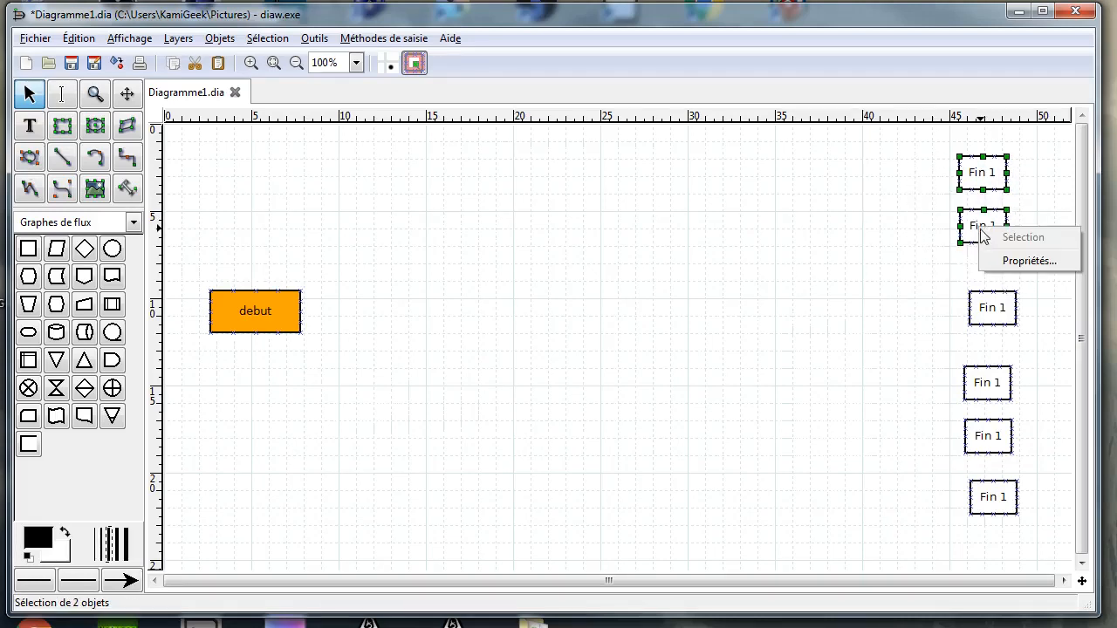
click(1017, 261)
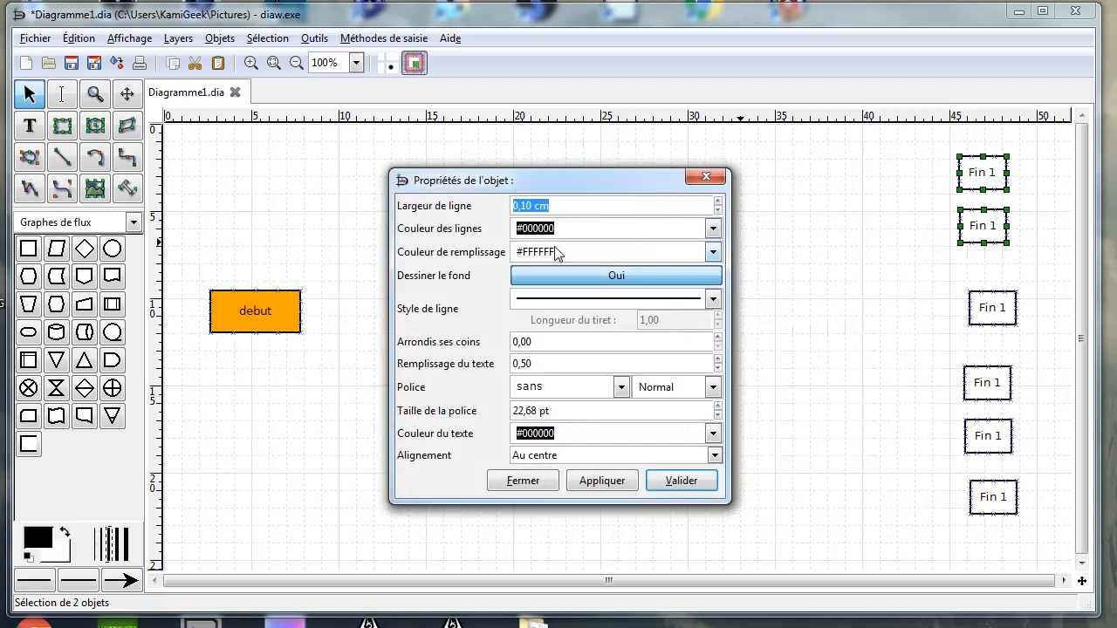
click(713, 252)
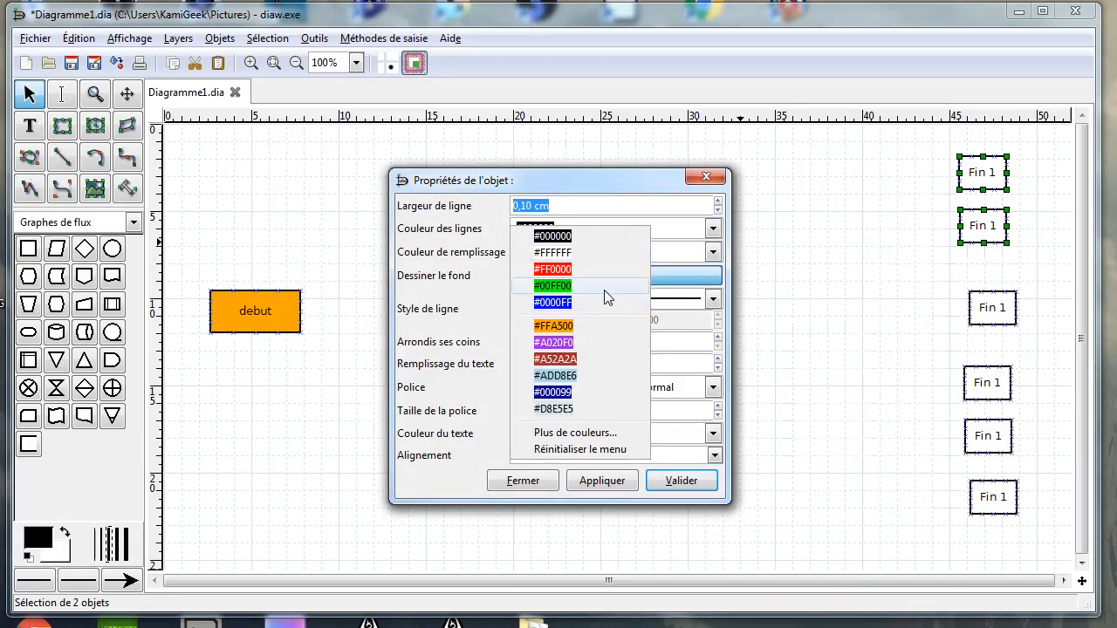
click(607, 285)
click(683, 480)
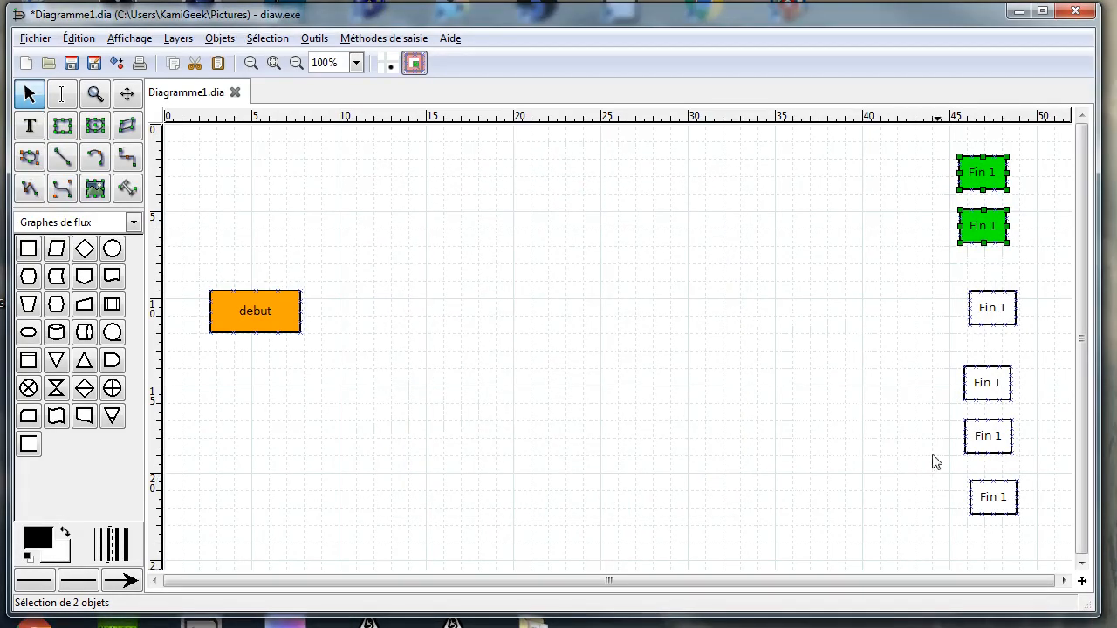
Set the fill colour of the two lowest Fin 1 boxes to red #FF0000
drag(933, 419, 1028, 515)
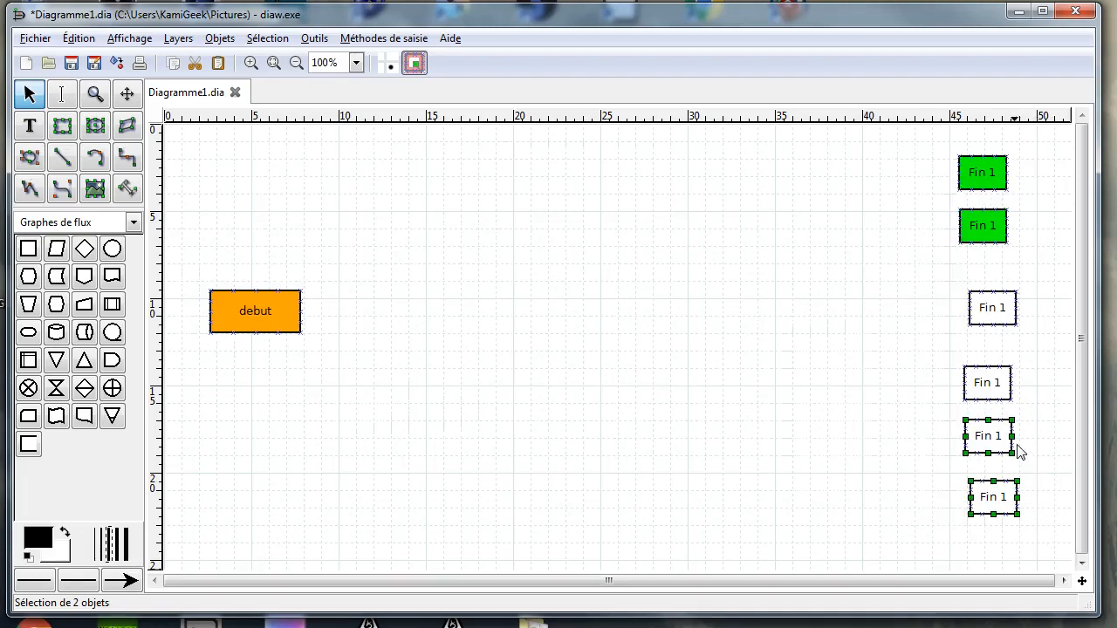
right_click(995, 448)
click(1014, 474)
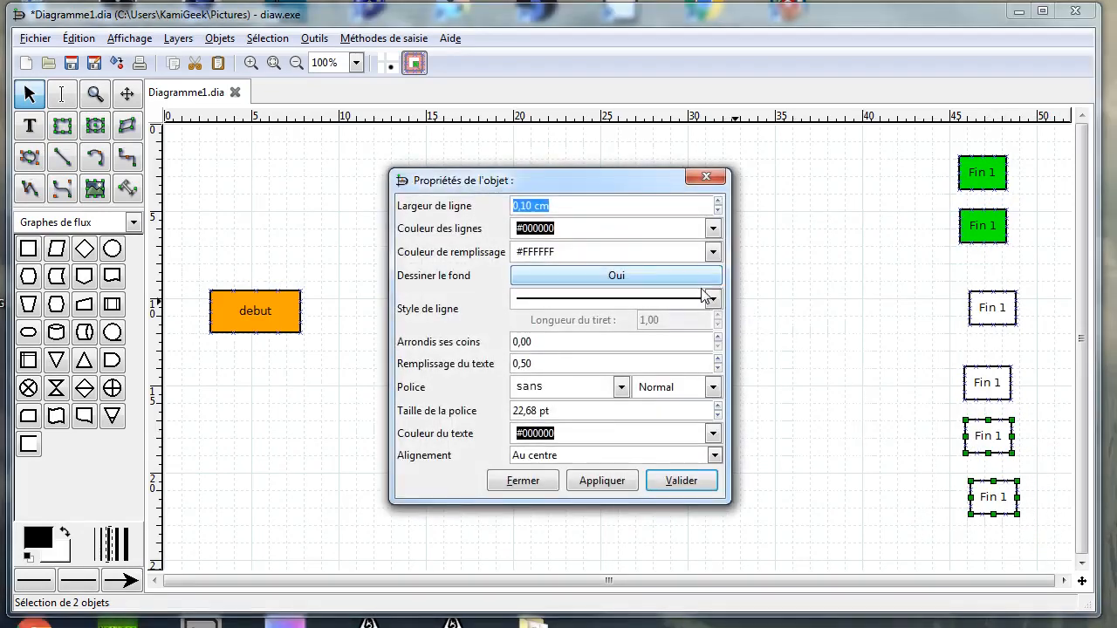
click(713, 253)
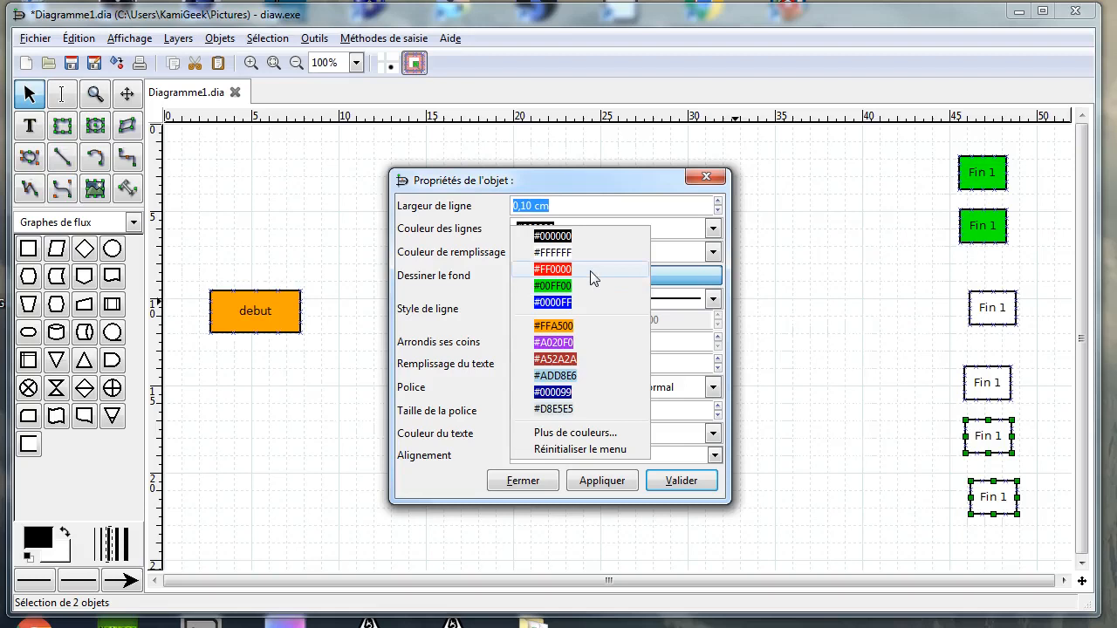
click(603, 269)
click(681, 480)
Move the two red boxes slightly down and the lower white box up, so the boxes form three pairs
drag(985, 452, 980, 464)
click(883, 437)
drag(984, 389, 987, 370)
Set the fill colour of the two middle Fin 1 boxes to light blue #ADD8E6
drag(906, 275, 1048, 397)
right_click(995, 314)
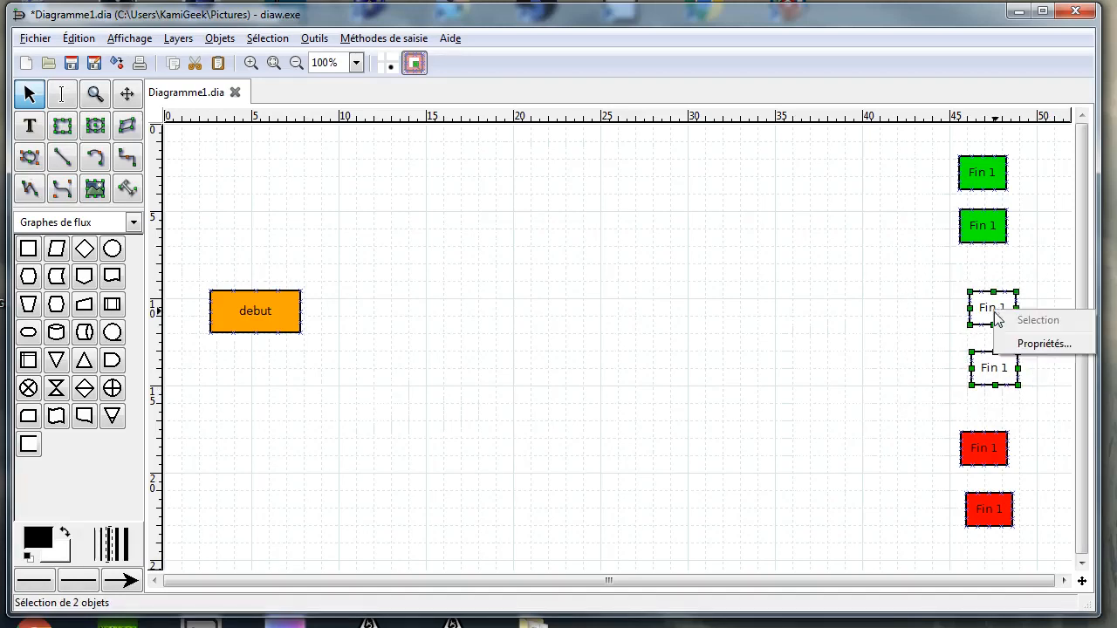
click(1028, 344)
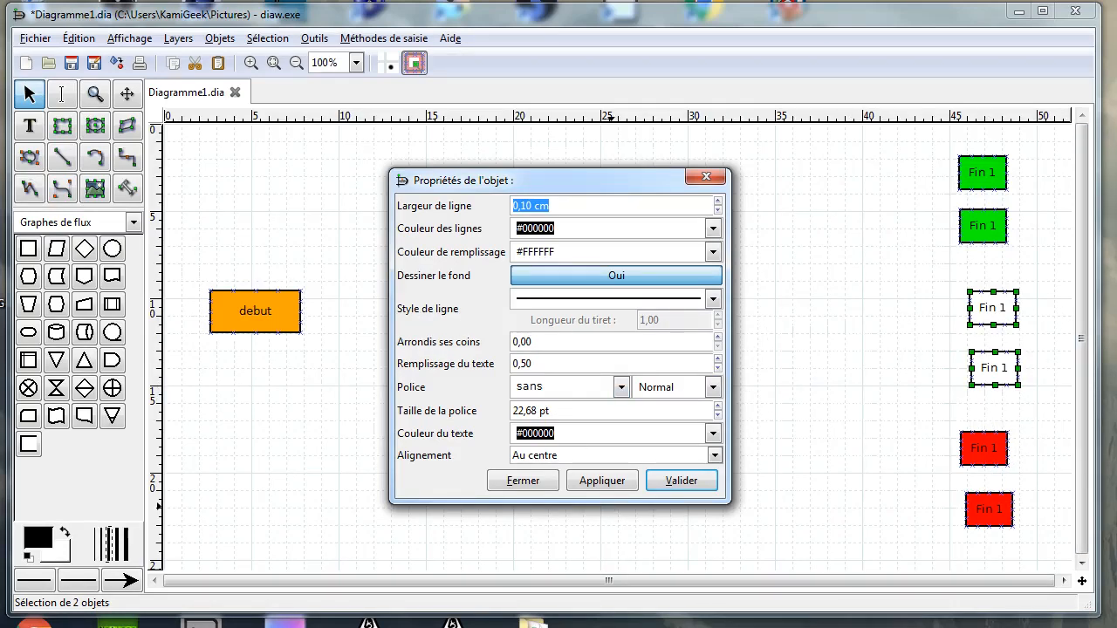
click(713, 251)
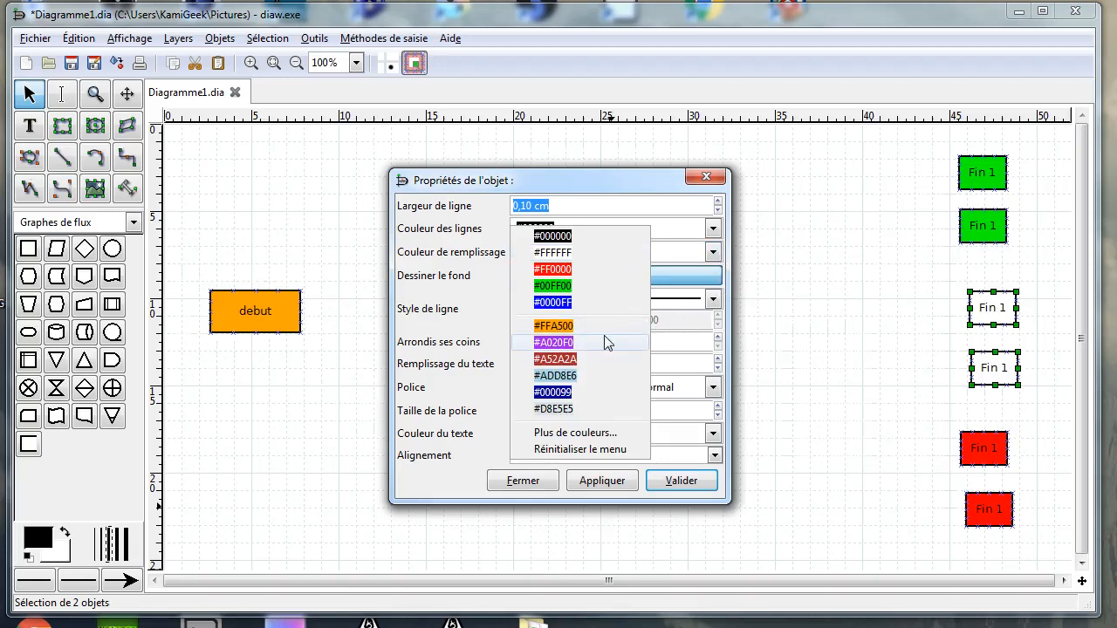
click(557, 376)
click(673, 480)
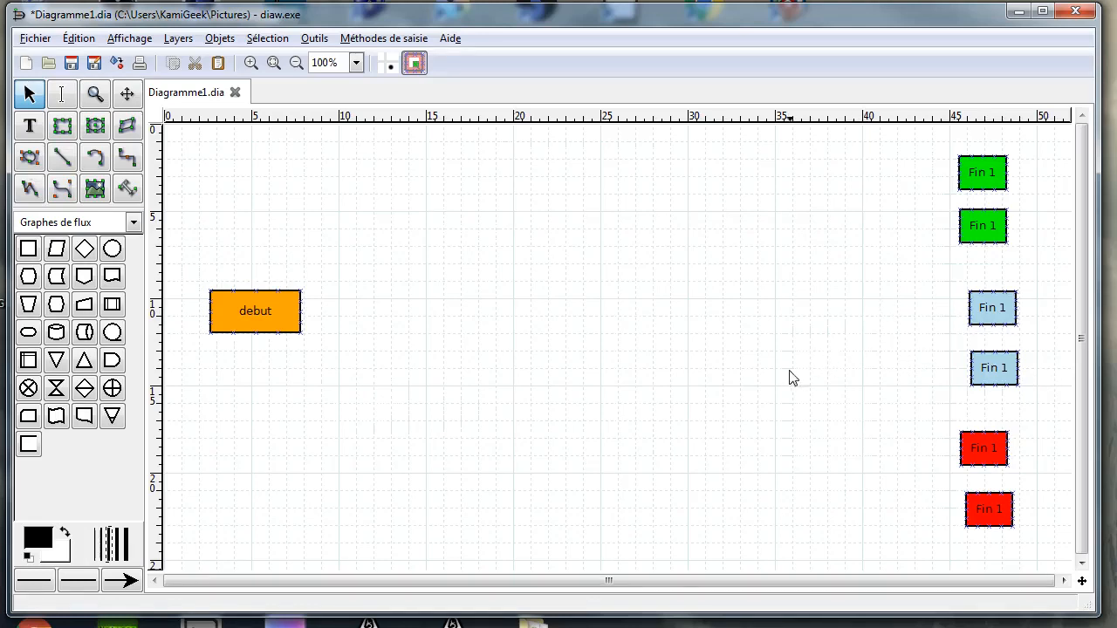
Change the label of the lower green box to Fin 2
click(61, 94)
click(993, 225)
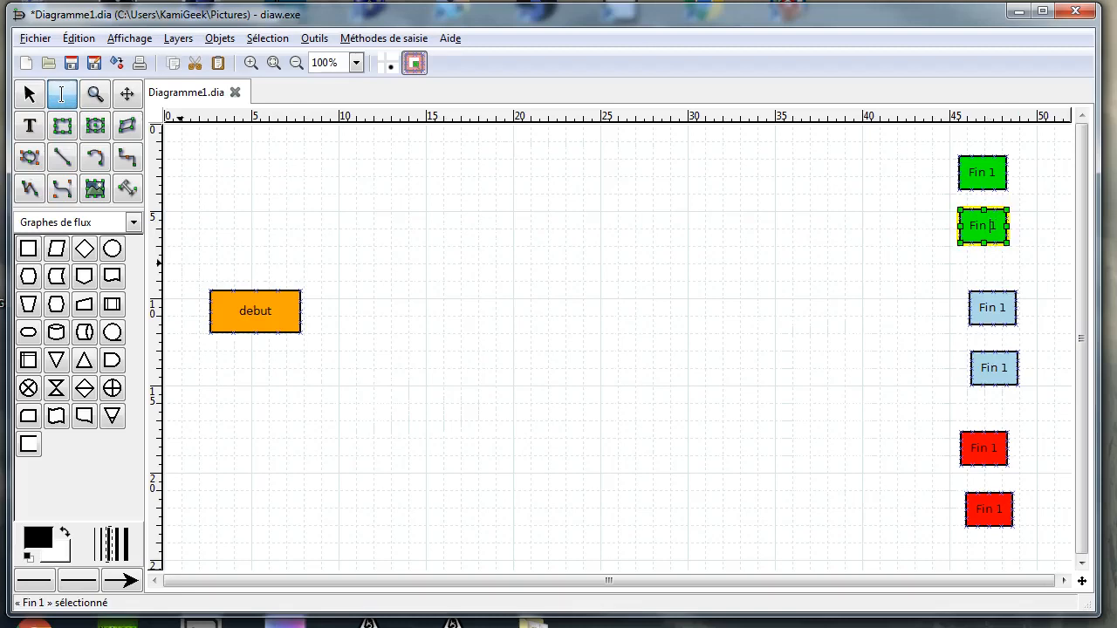
key(BackSpace)
text(2)
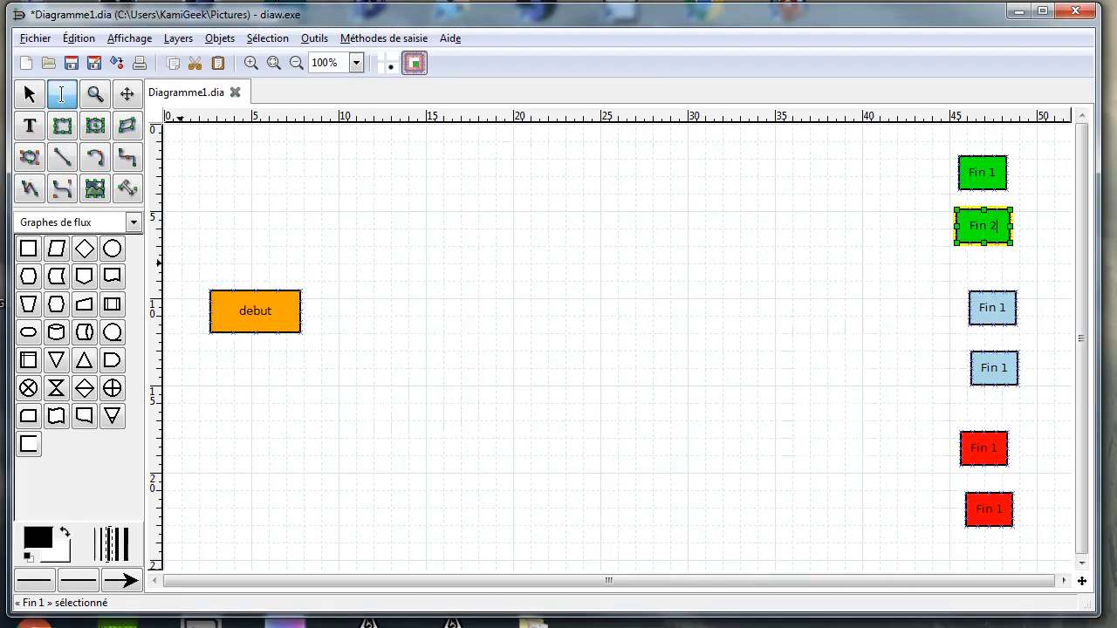
Relabel the two light blue boxes Fin 3 and Fin 4 from top to bottom
click(1002, 312)
text(3)
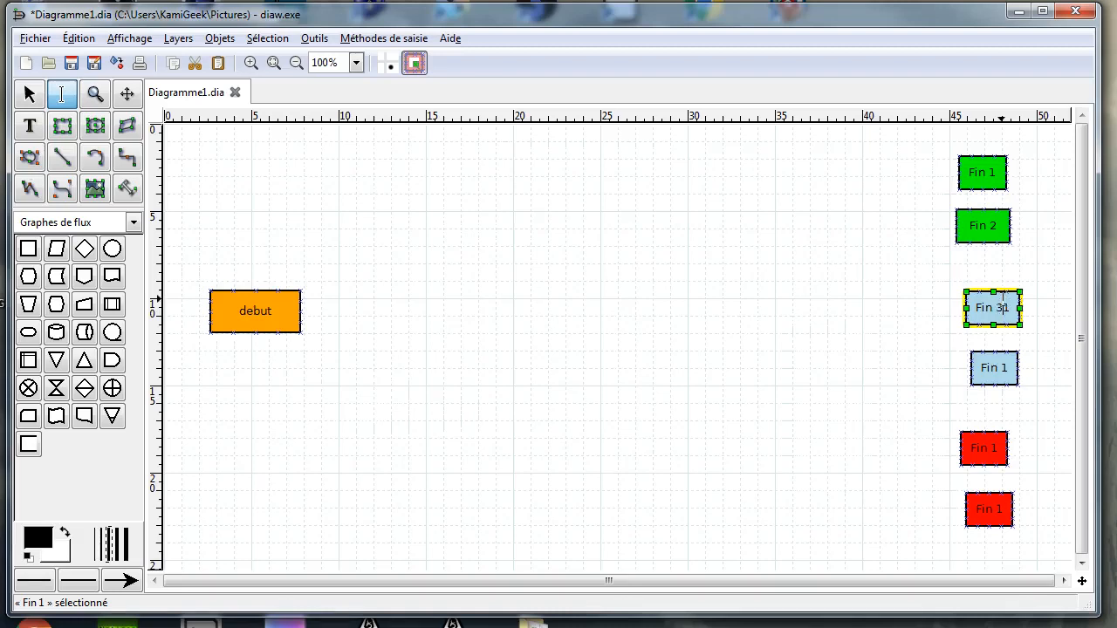
key(Delete)
click(996, 367)
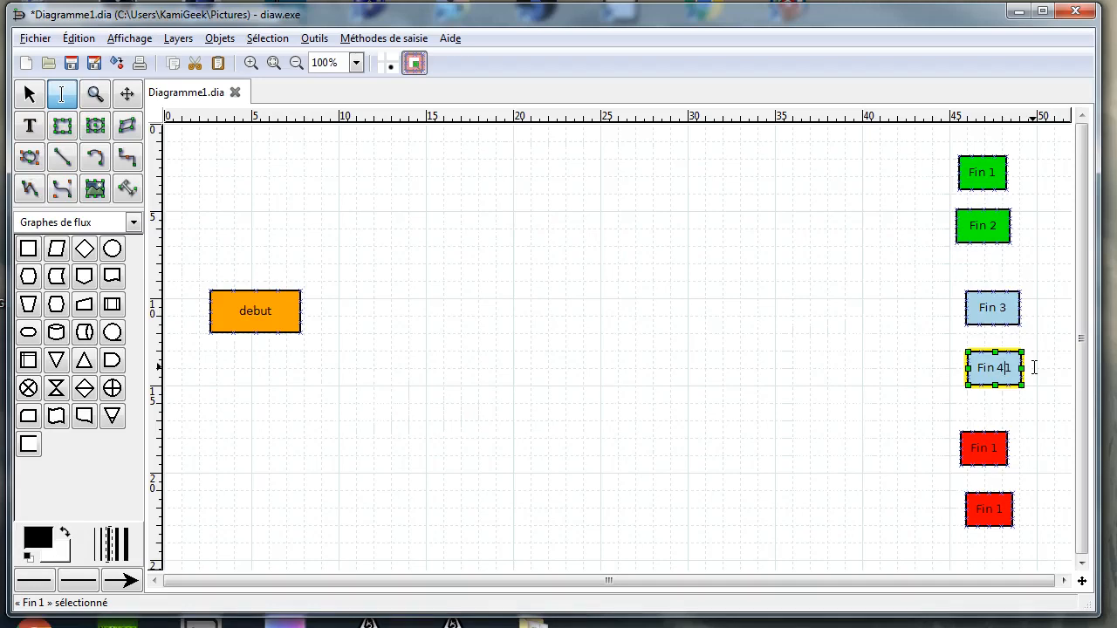
key(Escape)
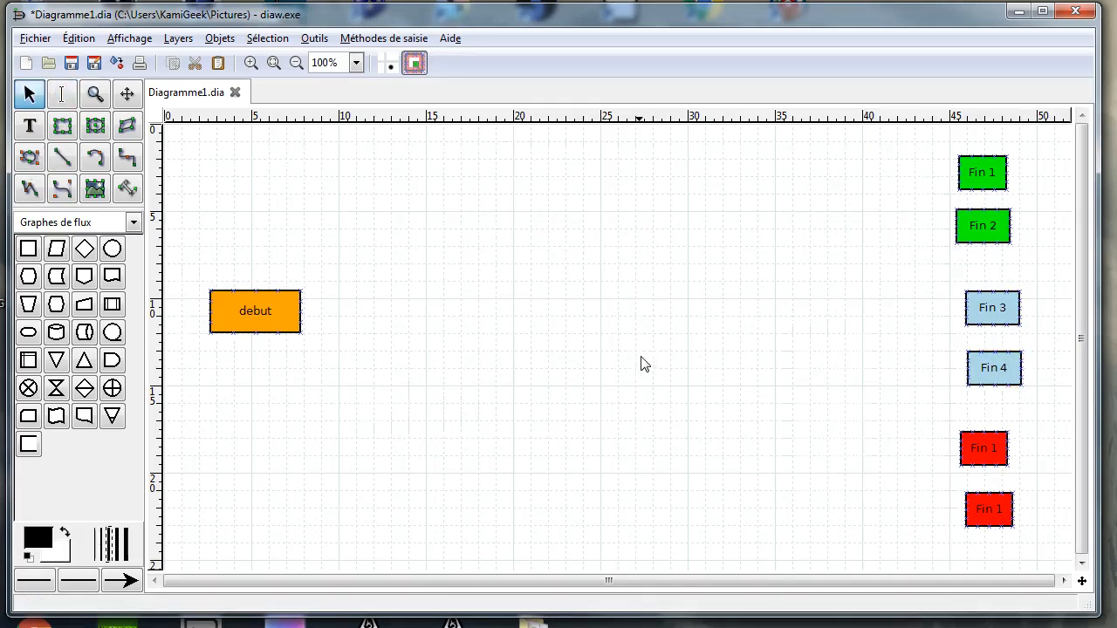
Change the label of the upper red box to Fin 5
double_click(979, 450)
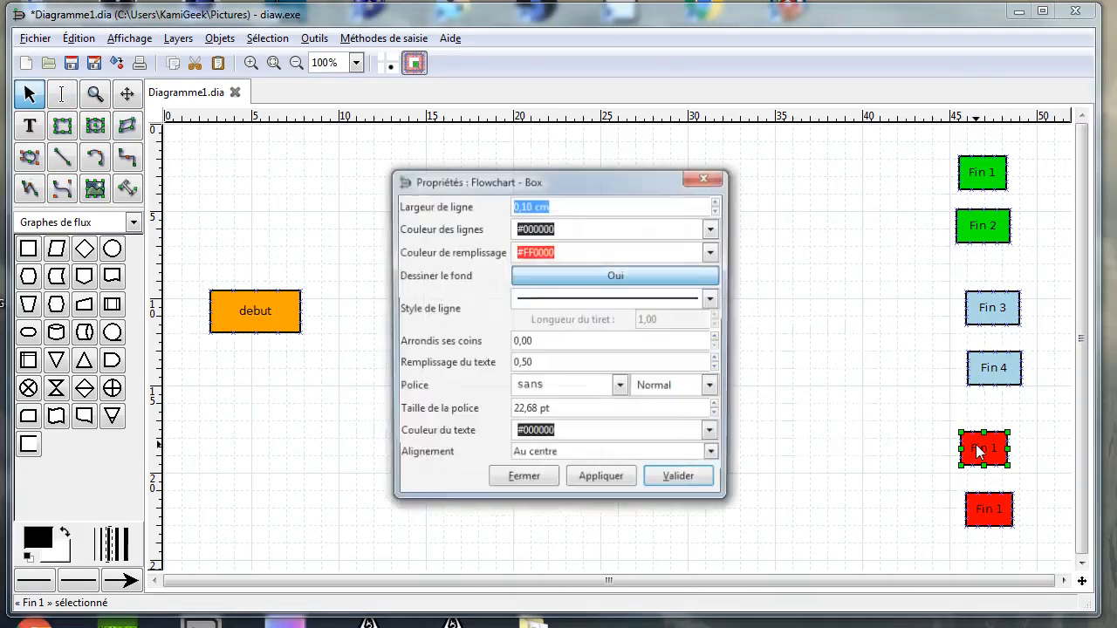
click(534, 483)
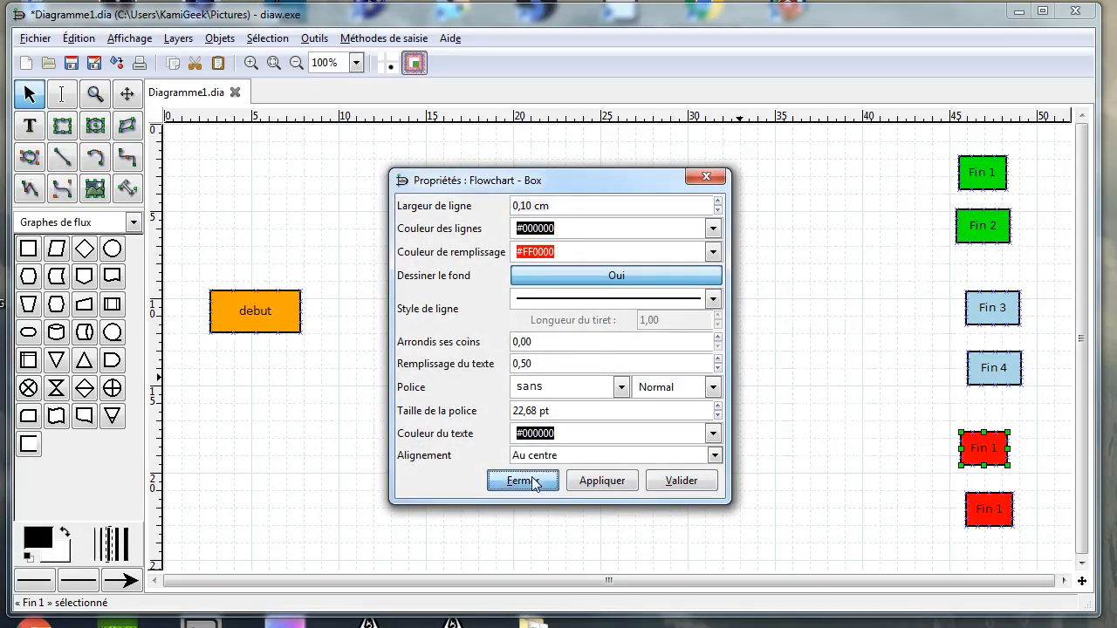
click(62, 94)
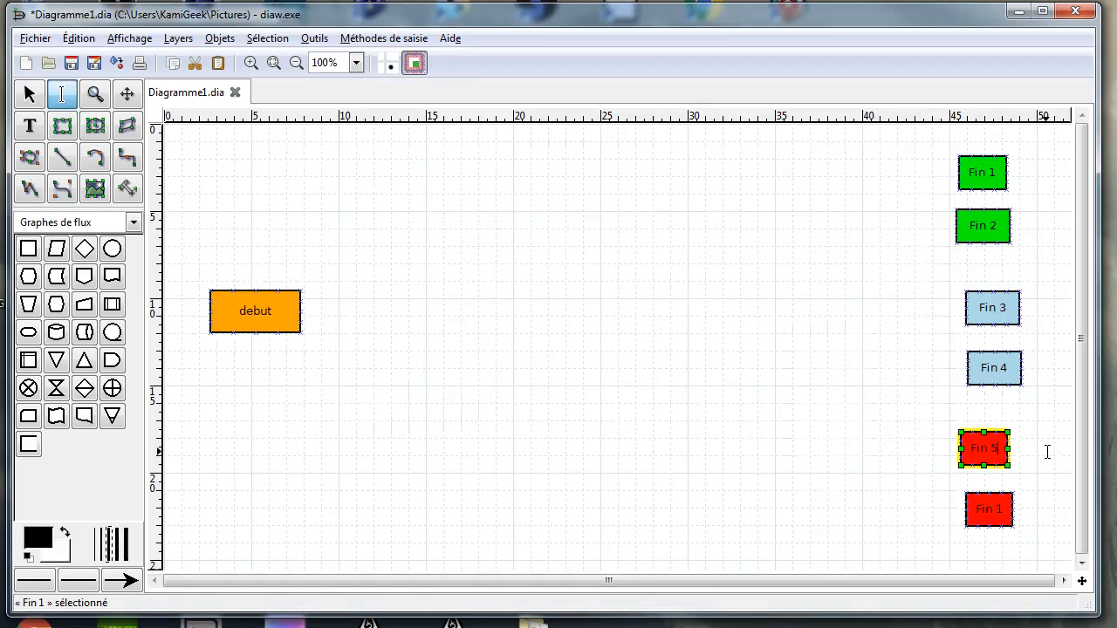
Relabel the lower red box Fin 6, and shift both red boxes slightly right with more space between them
click(992, 509)
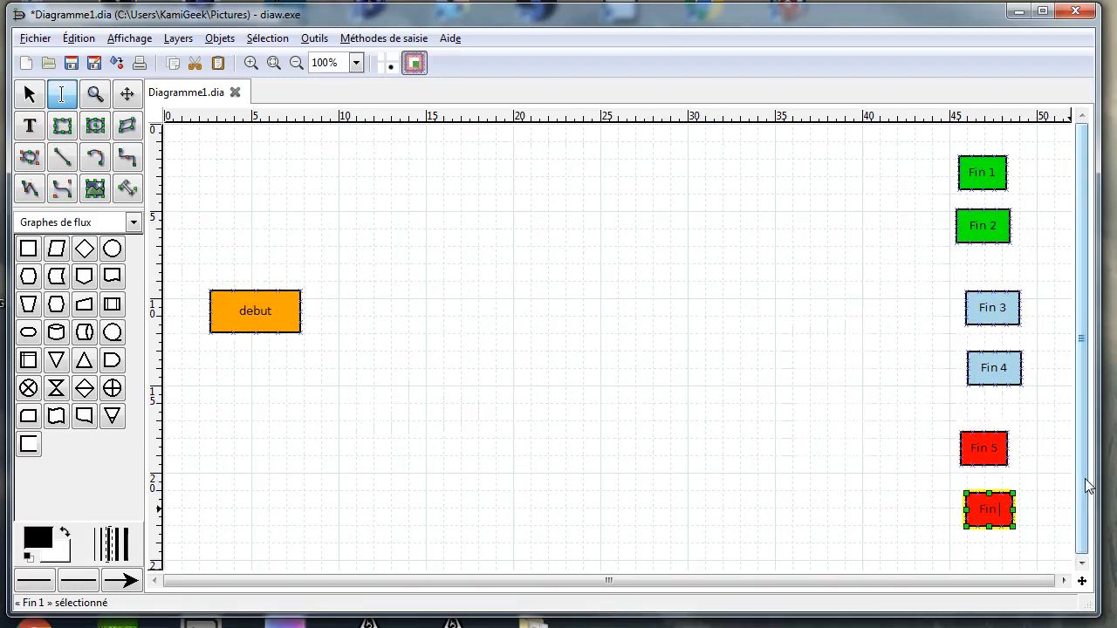
click(640, 364)
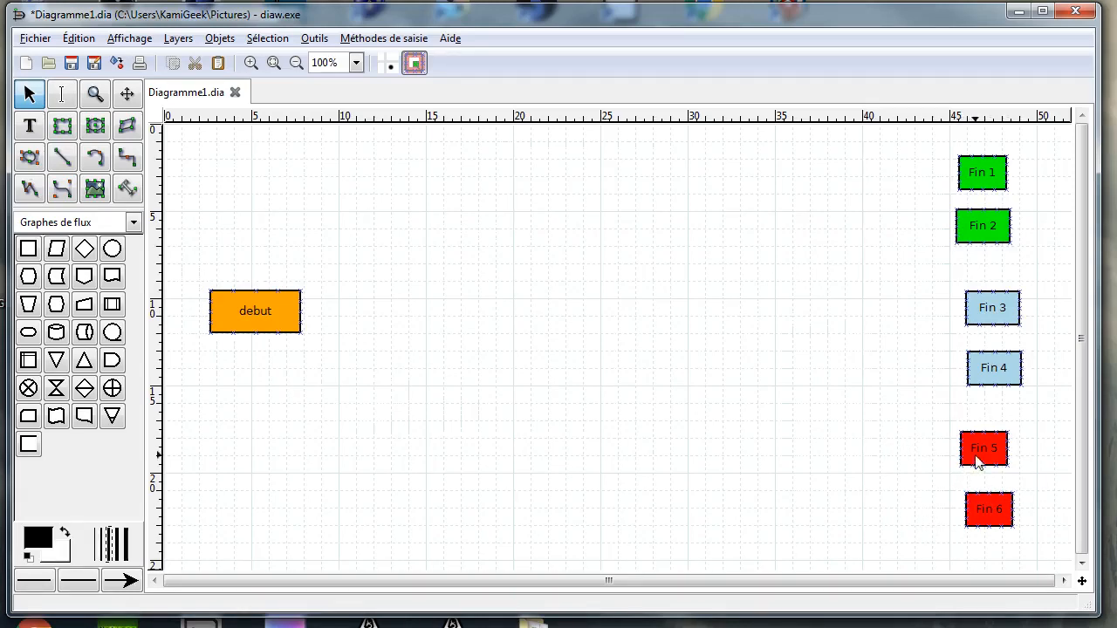
drag(980, 457, 1000, 454)
drag(986, 505, 1003, 517)
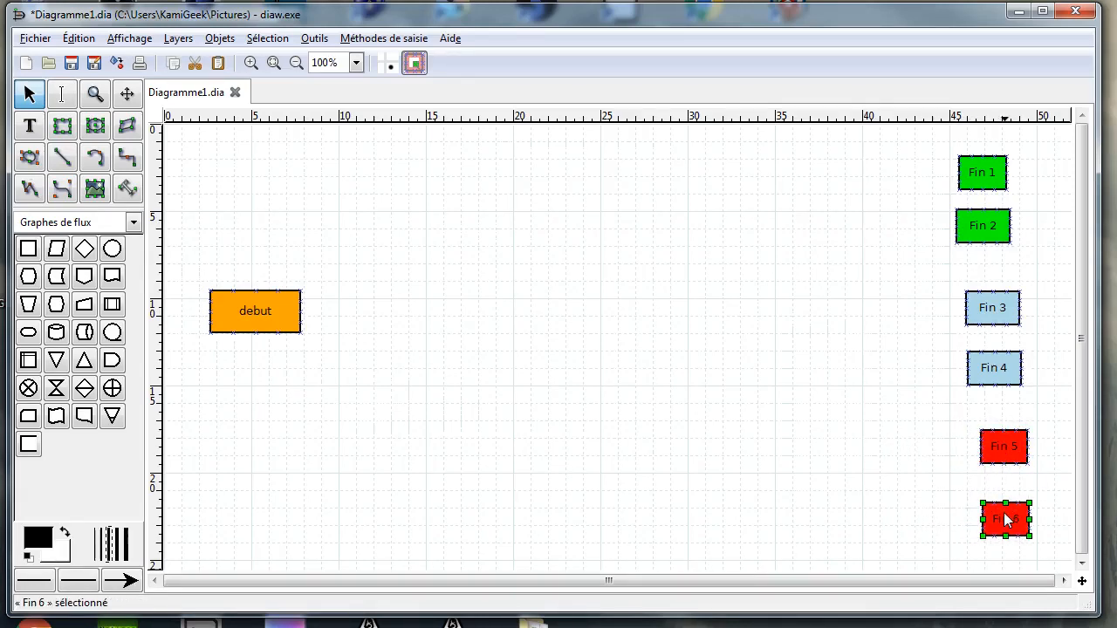
Shift the green Fin 1 and Fin 2 boxes right and further apart, and move the debut box slightly down and left
drag(972, 222, 984, 233)
drag(980, 179, 995, 172)
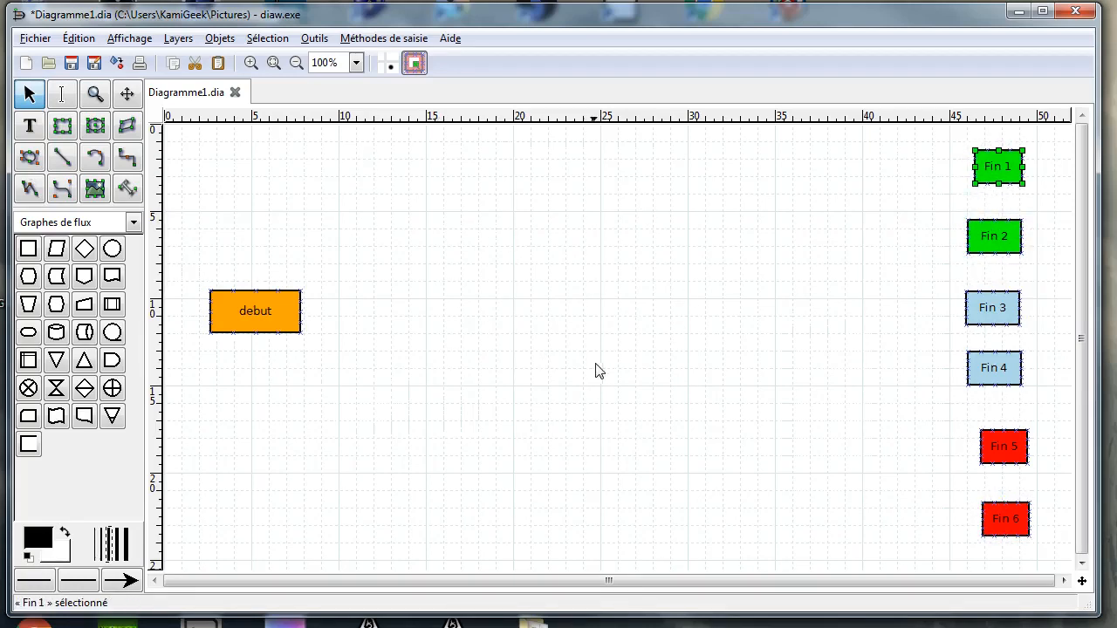
drag(227, 318, 223, 341)
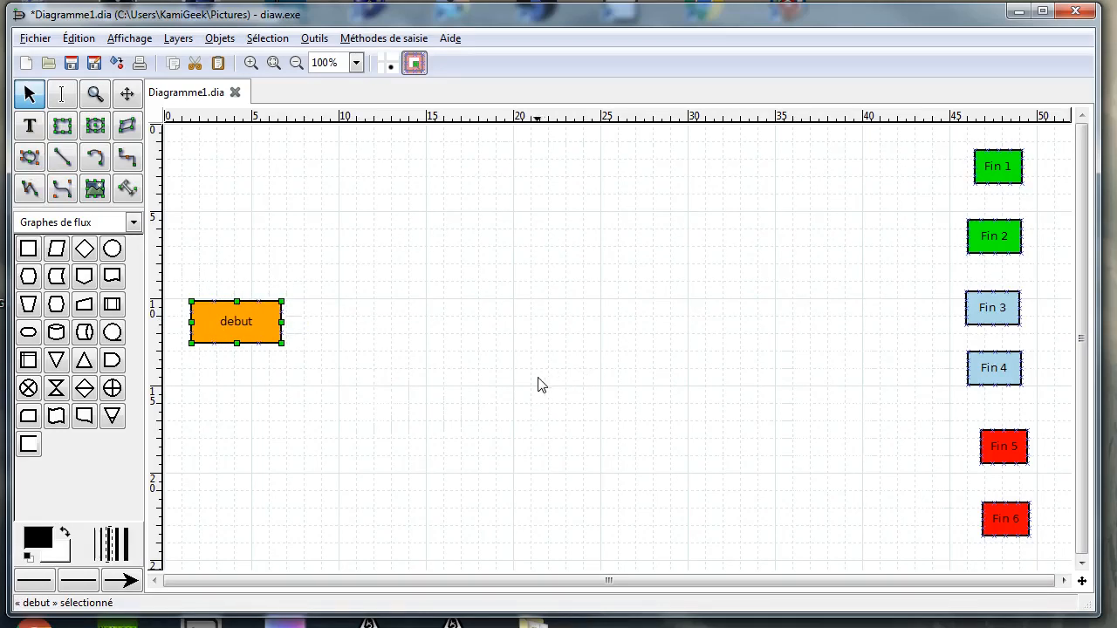
Add a process box labelled meutre and place it well to the right of debut, on about the same row
click(35, 255)
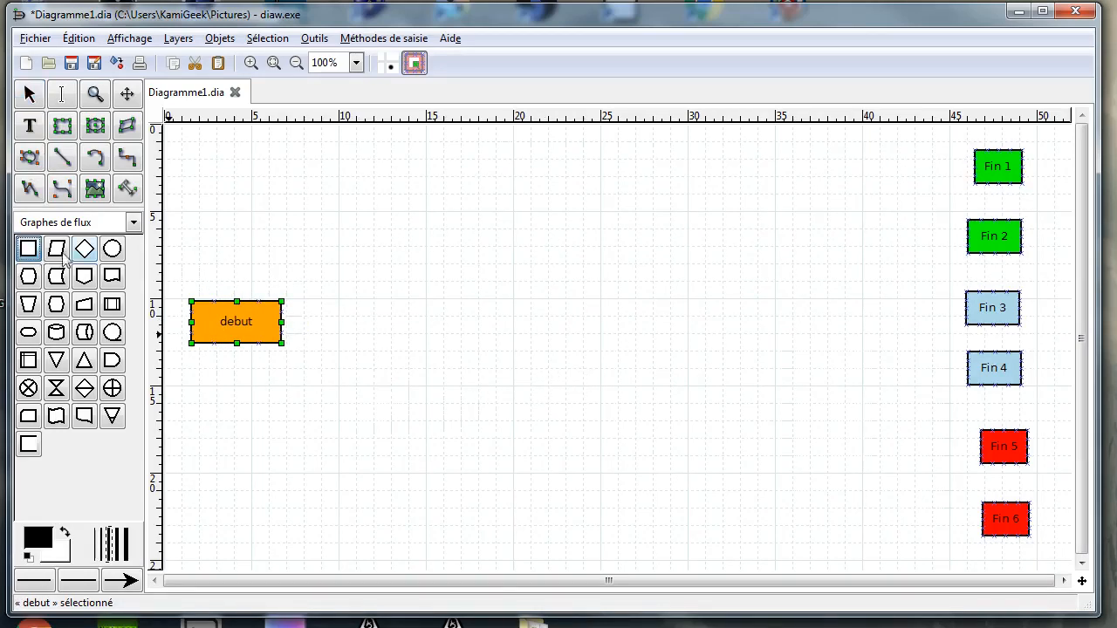
click(476, 256)
text(meutre)
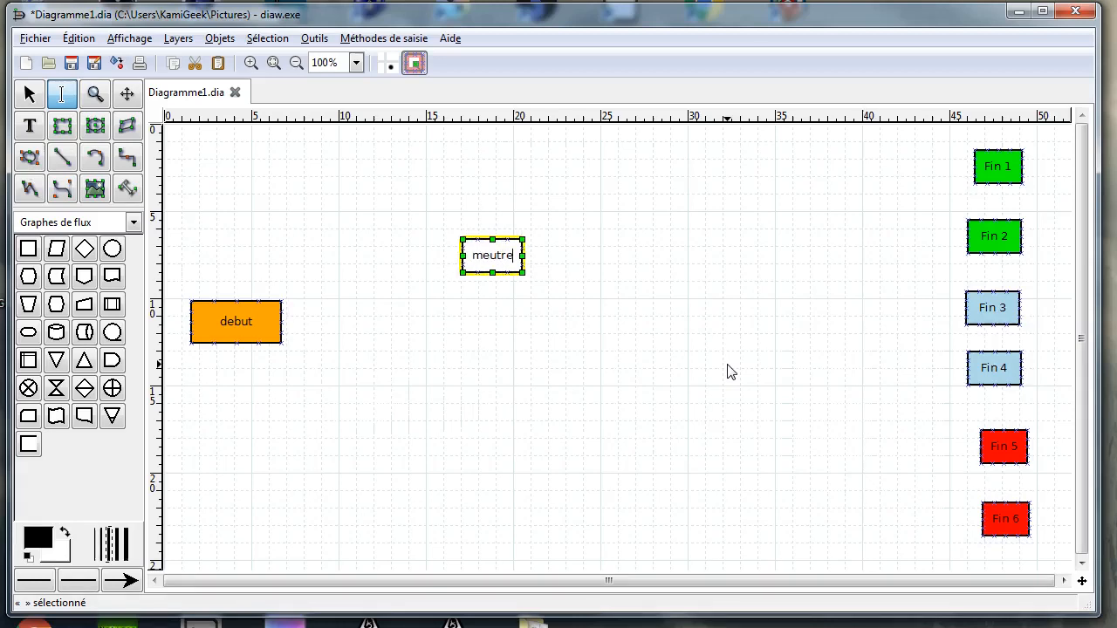
click(701, 368)
drag(463, 266, 497, 325)
click(626, 450)
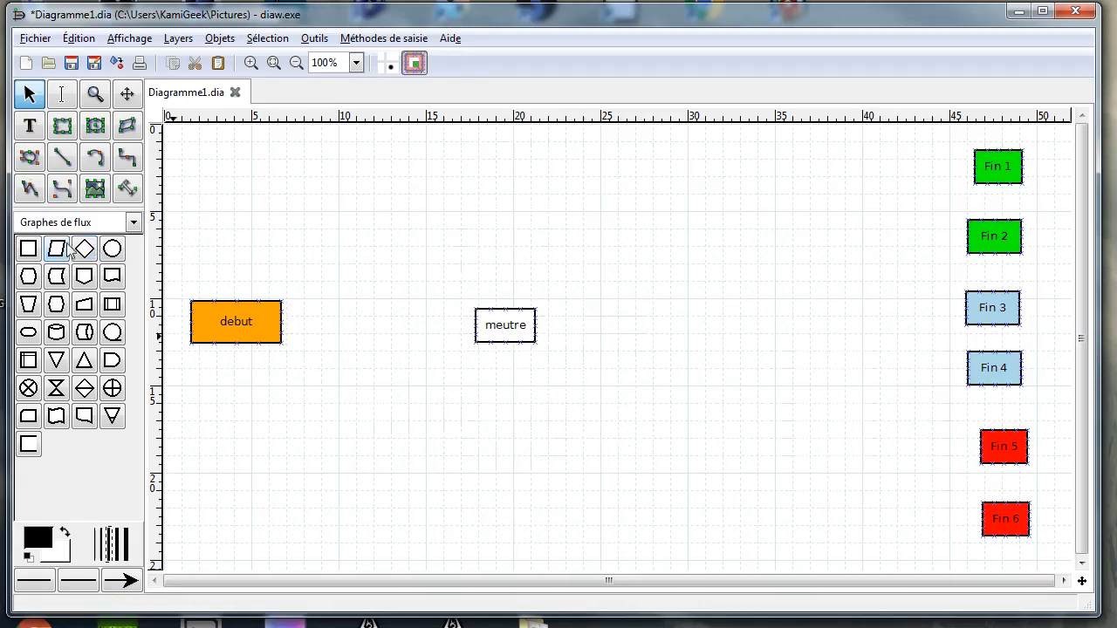
Add a process box labelled arrestation and place it to the lower right of the meutre box
click(29, 251)
click(665, 436)
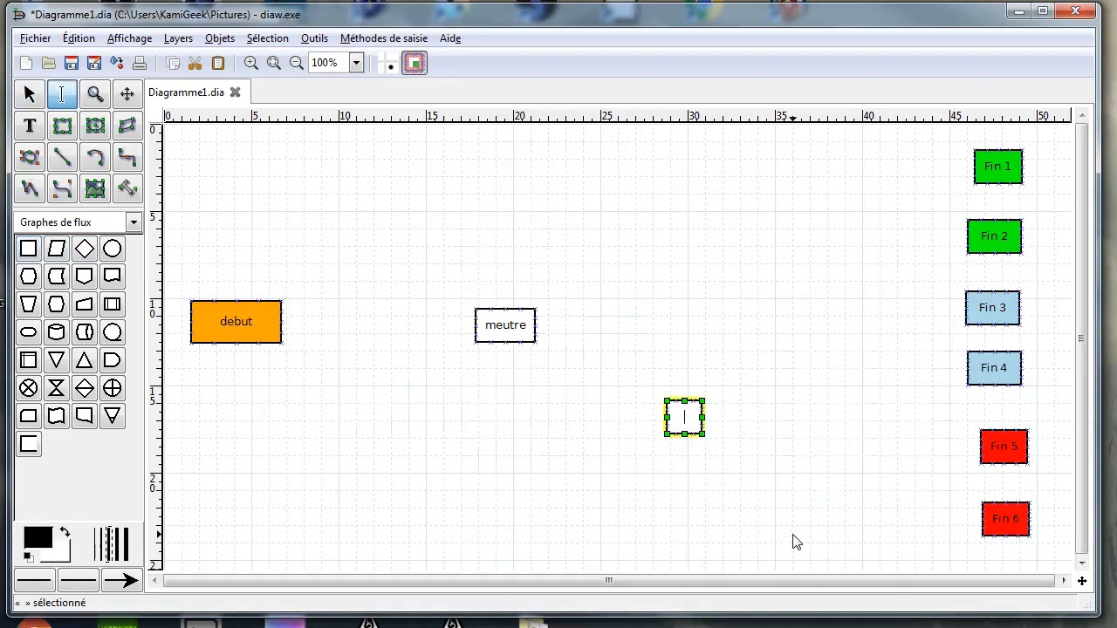
text(arre)
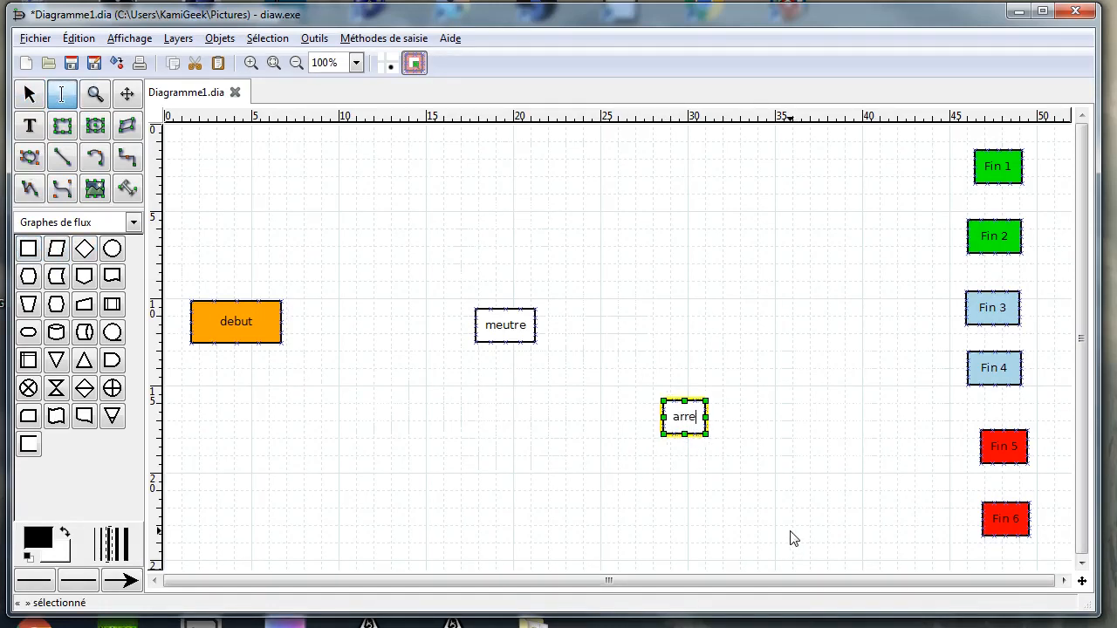
text(station)
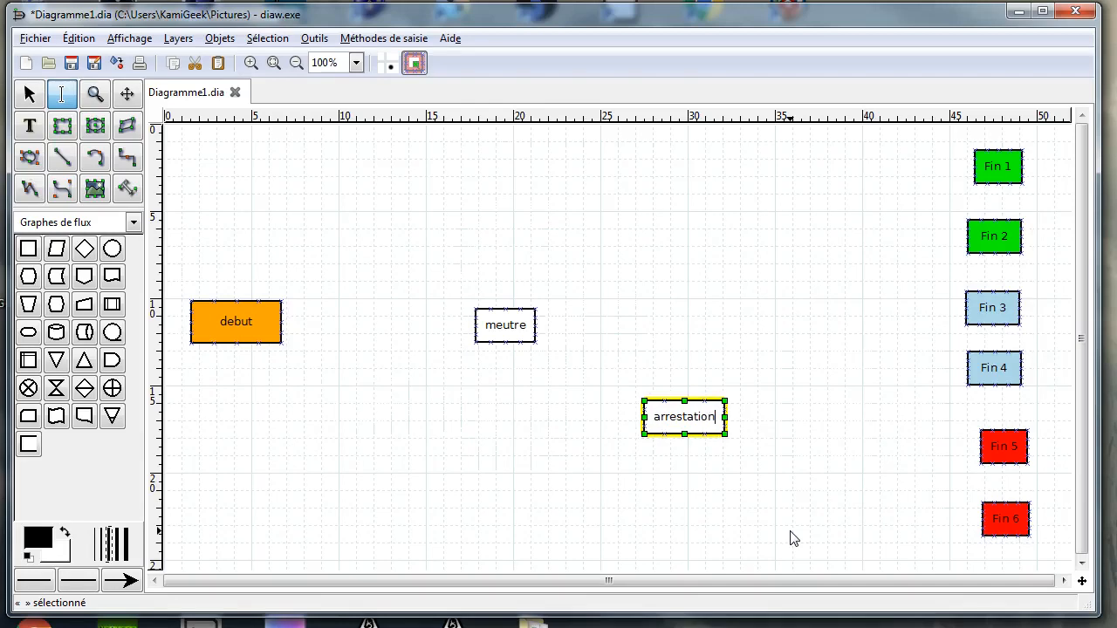
key(Escape)
drag(701, 419, 740, 406)
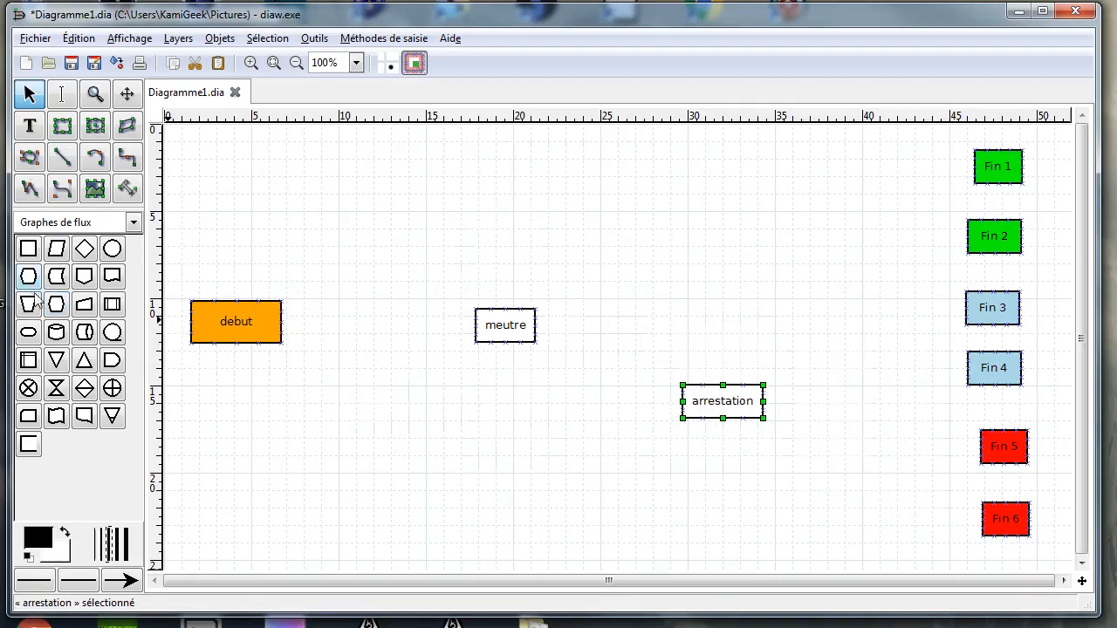
Add a process box labelled suspicion and place it to the upper right of the meutre box
click(29, 251)
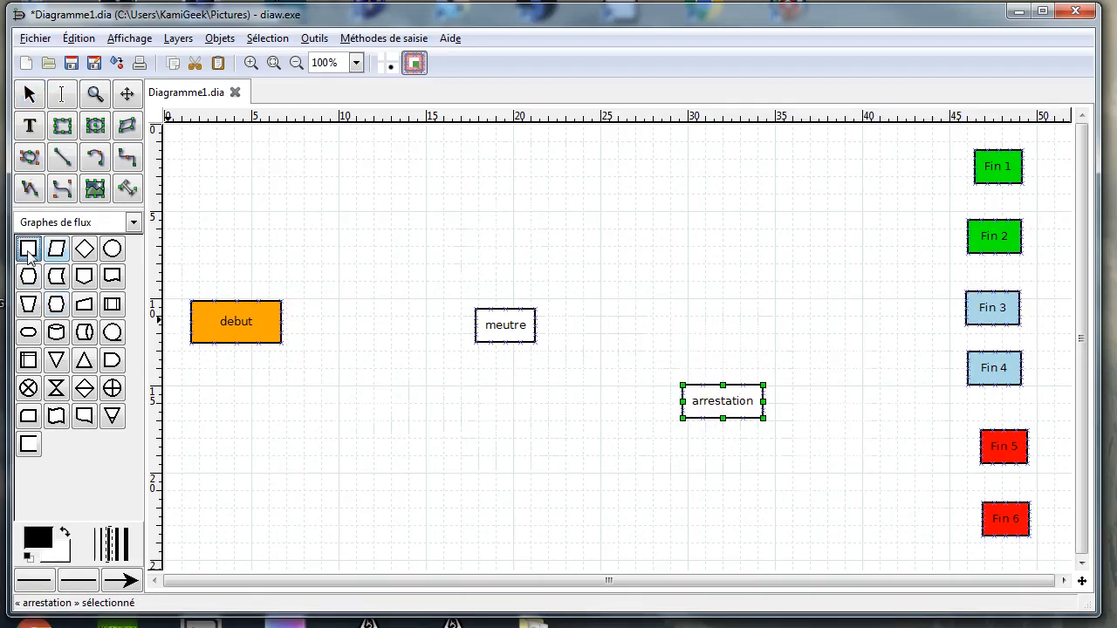
click(699, 234)
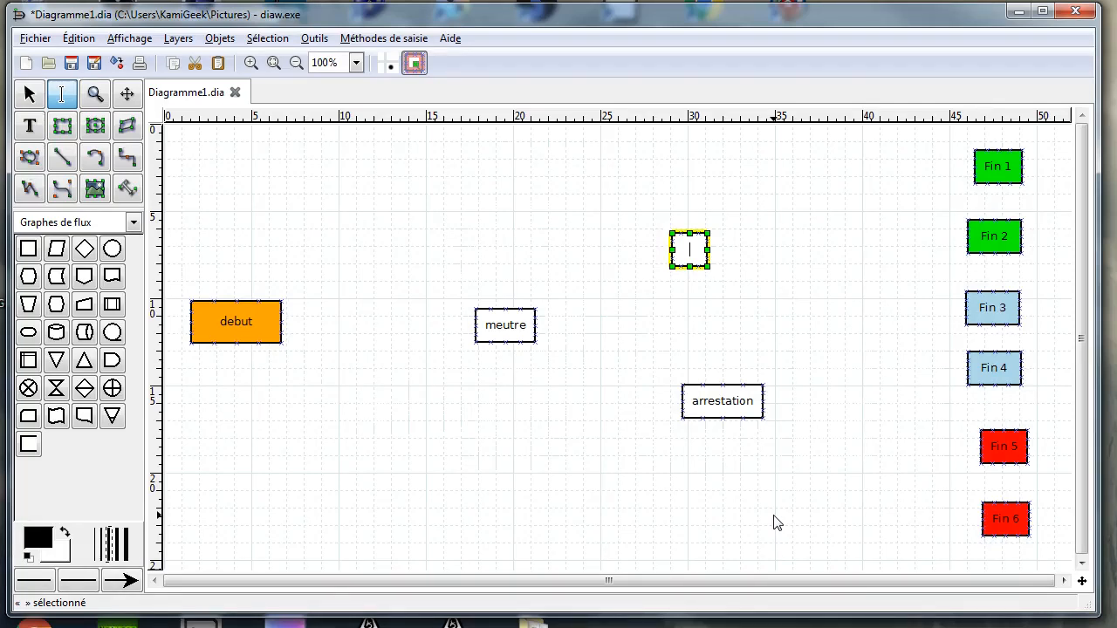
text(spicion)
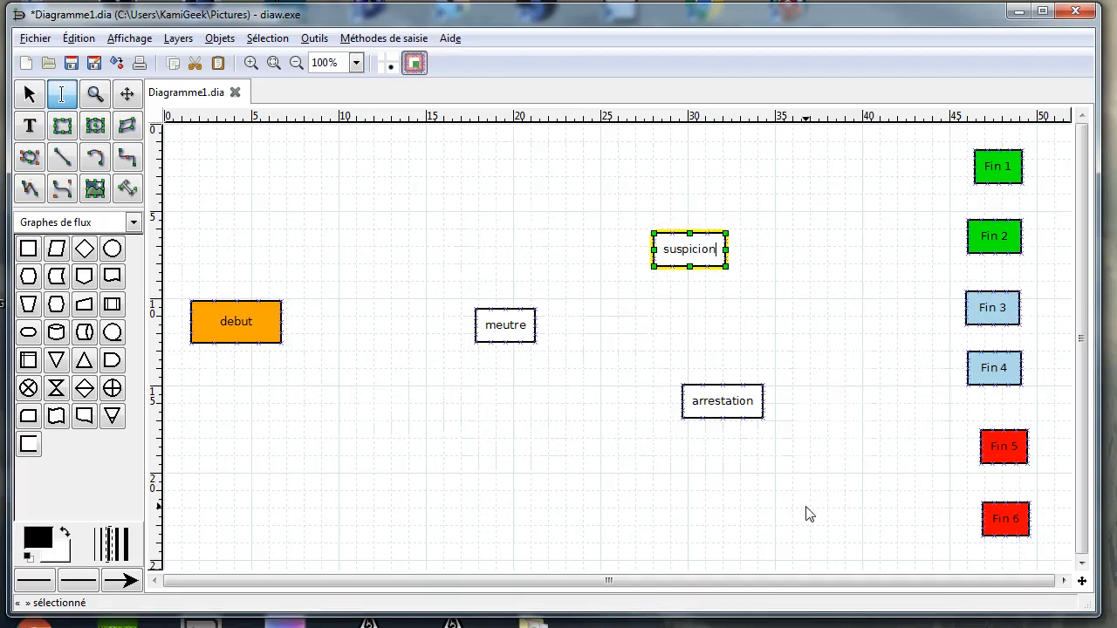
key(Escape)
click(690, 250)
drag(689, 250, 659, 225)
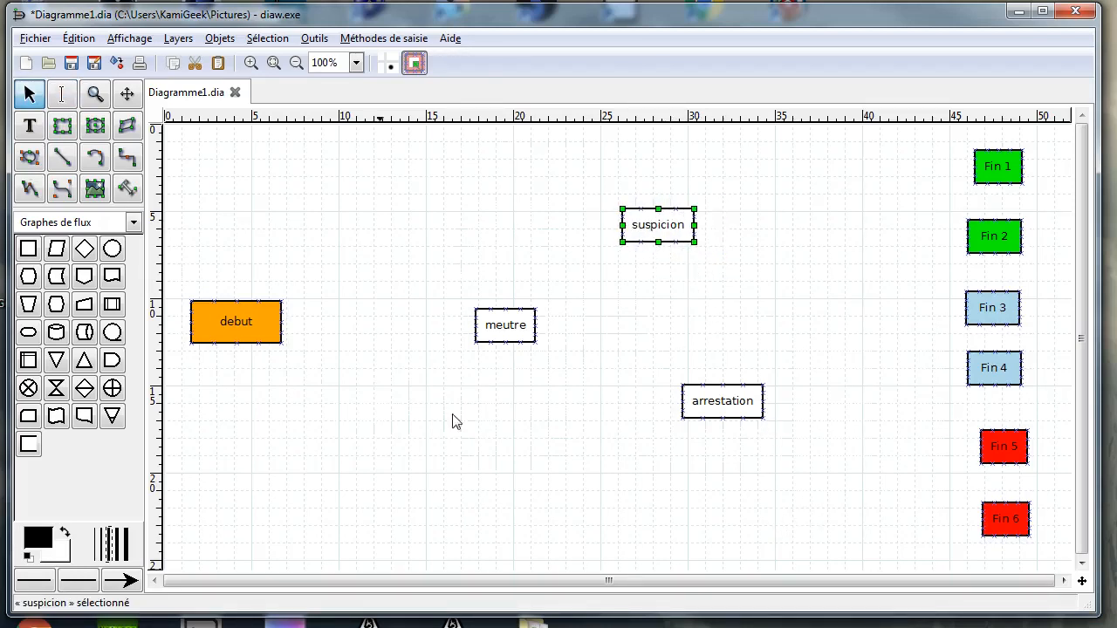
Add a process box labelled rencontre to the upper right of the debut box
click(28, 250)
click(356, 212)
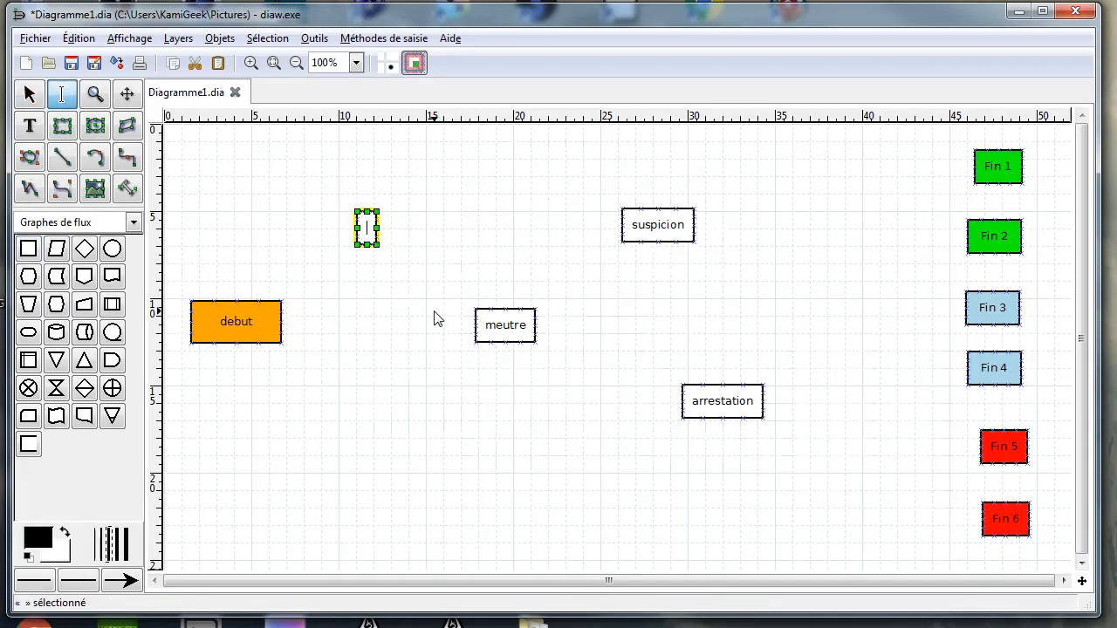
text(renco)
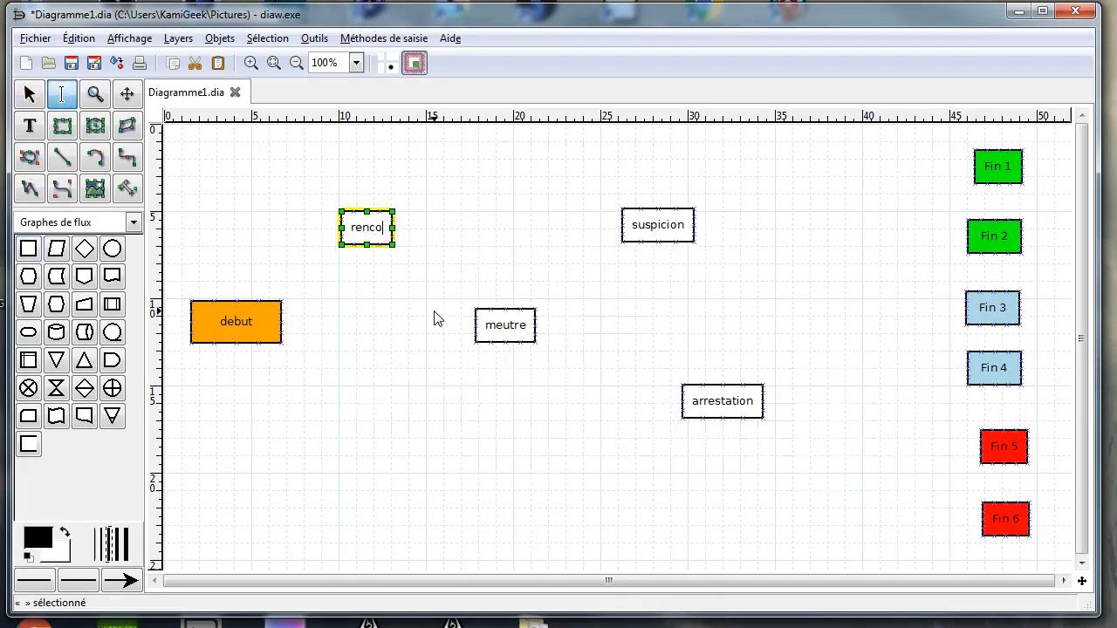
text(ntre)
click(436, 319)
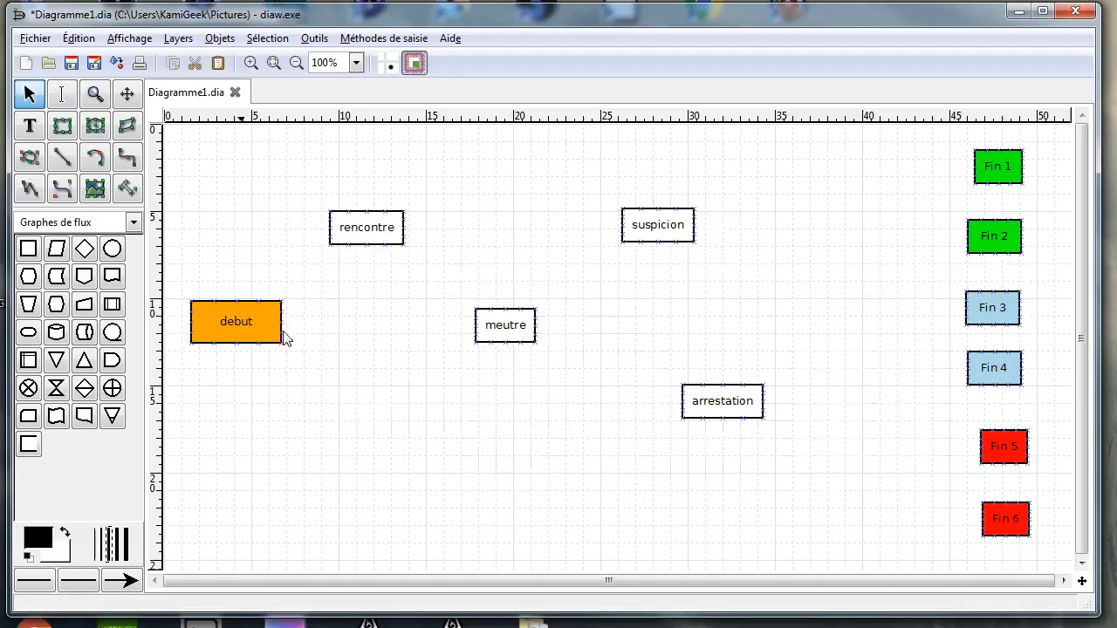
Add a process box labelled achat objet and place it below and between the debut and meutre boxes
click(24, 249)
click(428, 456)
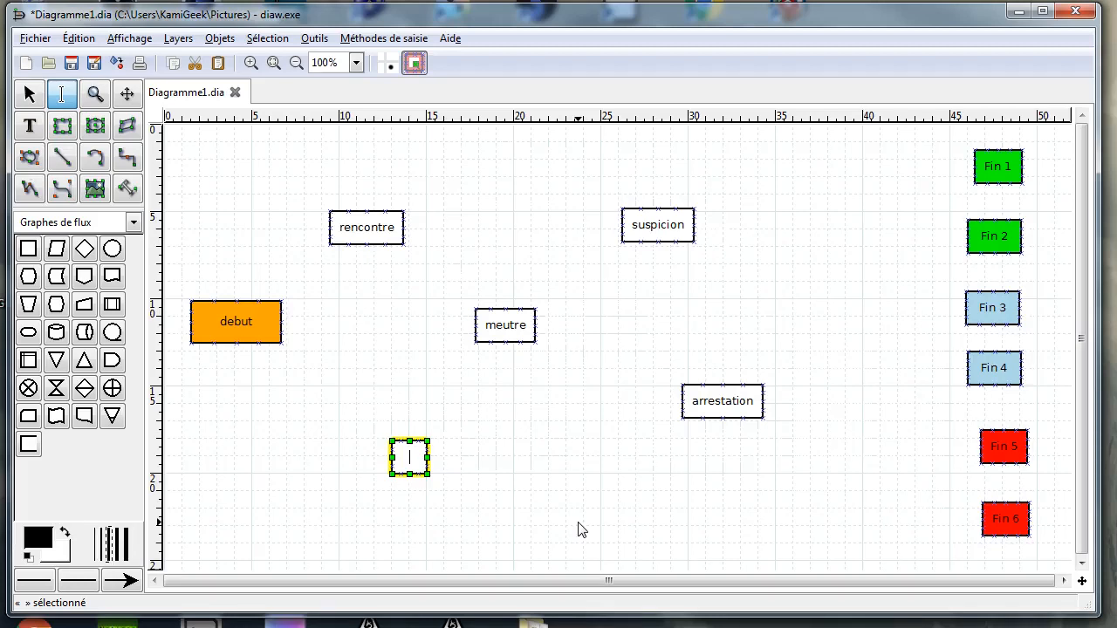
text(hat)
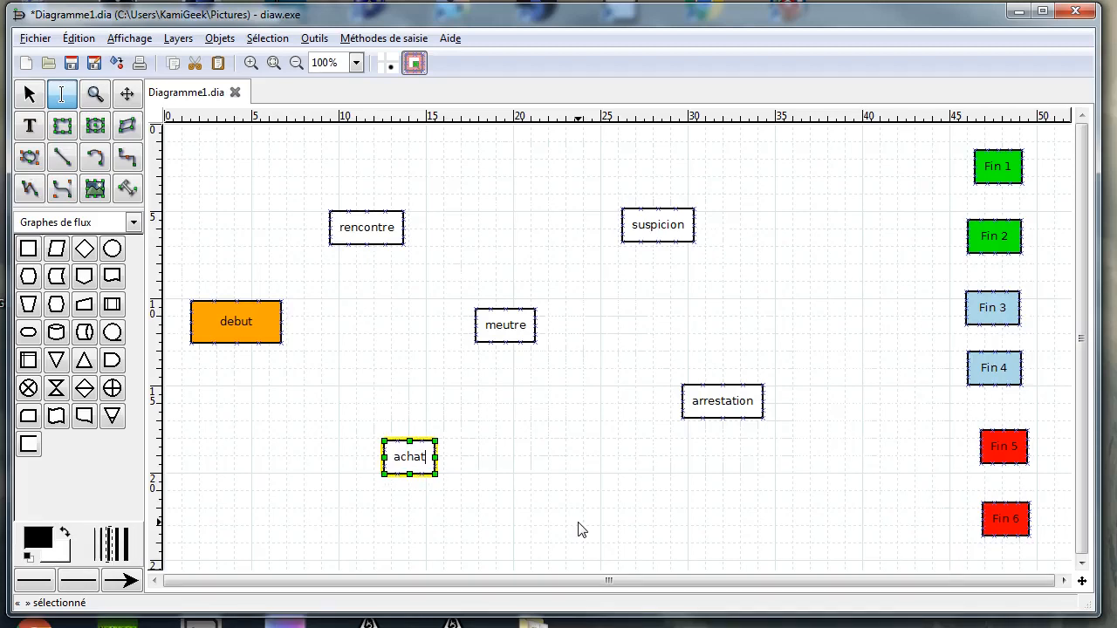
text( o)
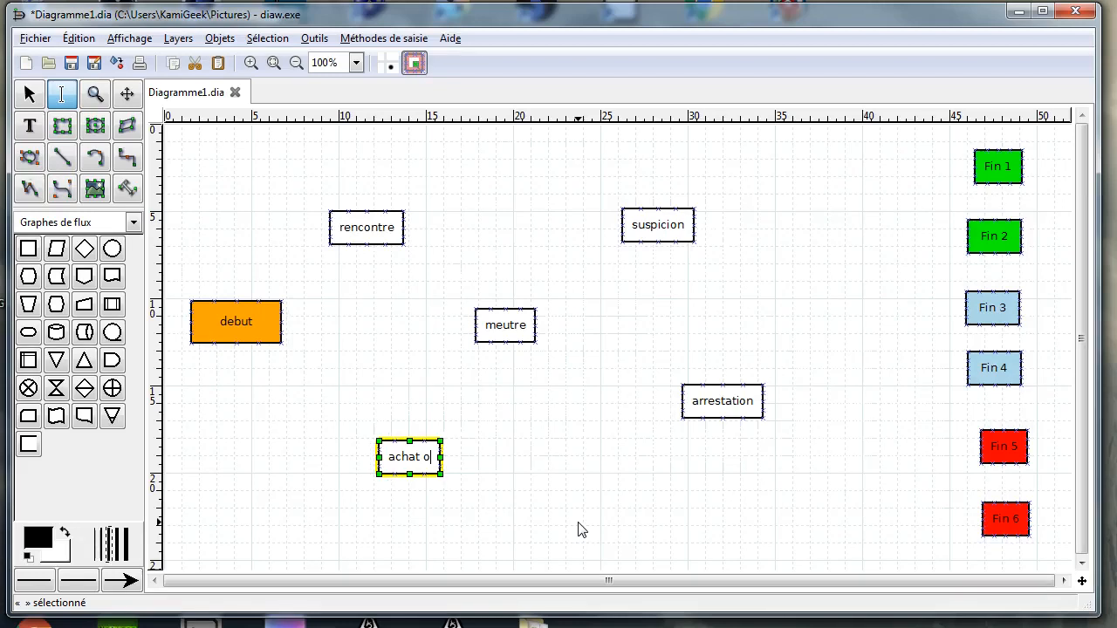
text(bjet)
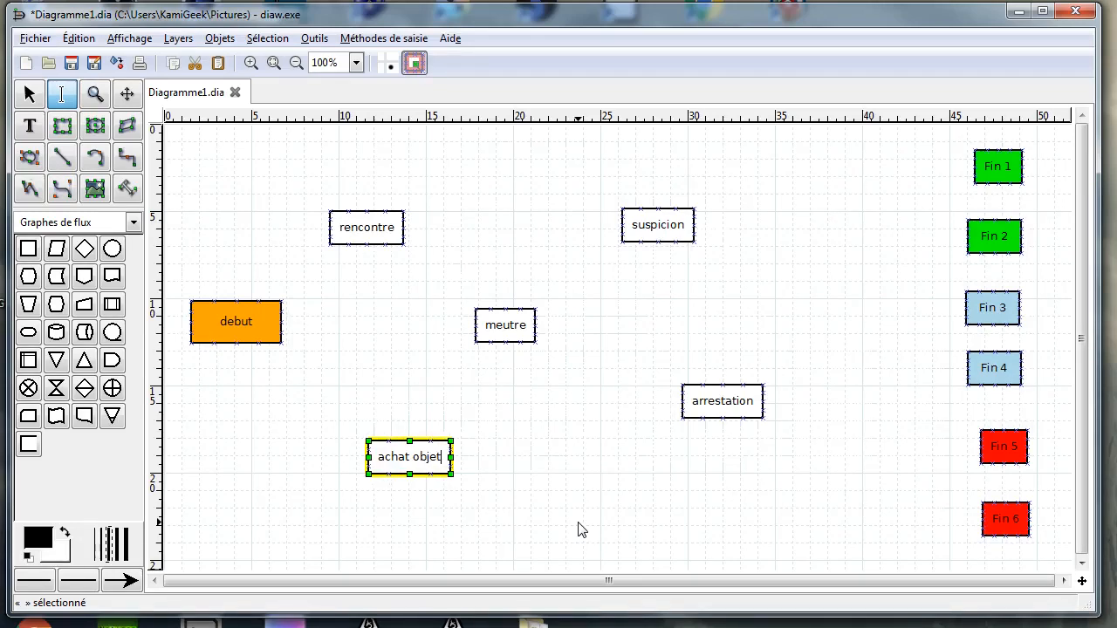
click(583, 530)
drag(386, 469, 430, 433)
Spread out the layout by moving the meutre and suspicion boxes right and the arrestation box down and right
click(513, 334)
drag(514, 334, 564, 339)
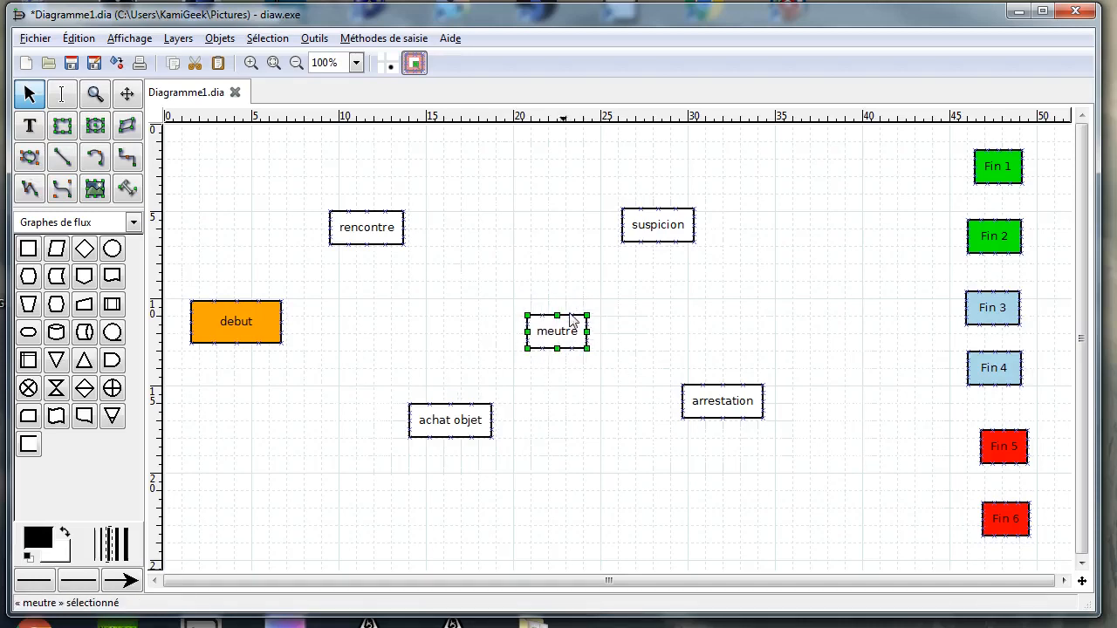
drag(671, 234, 700, 234)
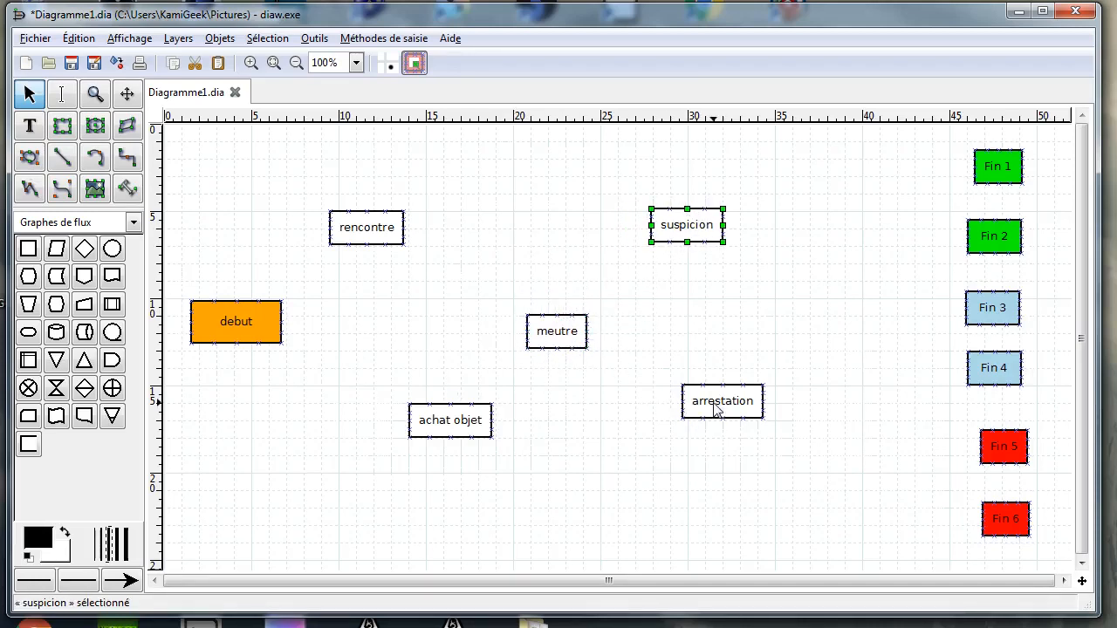
drag(717, 408, 741, 434)
click(580, 340)
drag(581, 340, 605, 340)
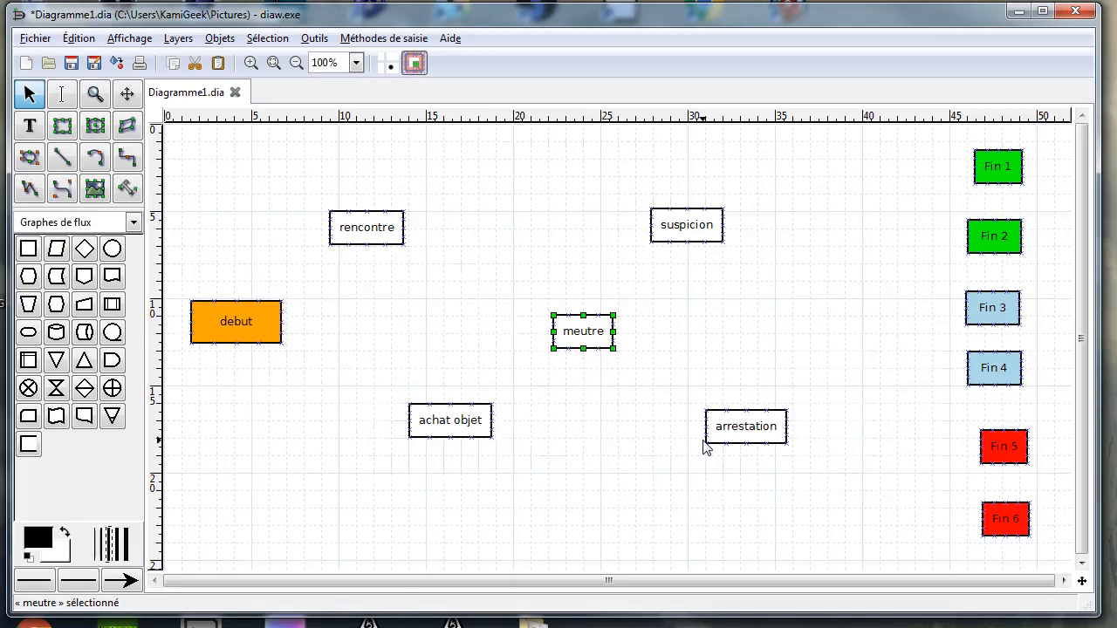
Move the rencontre box right and slightly up so that it sits roughly above the achat objet box
drag(367, 226, 405, 216)
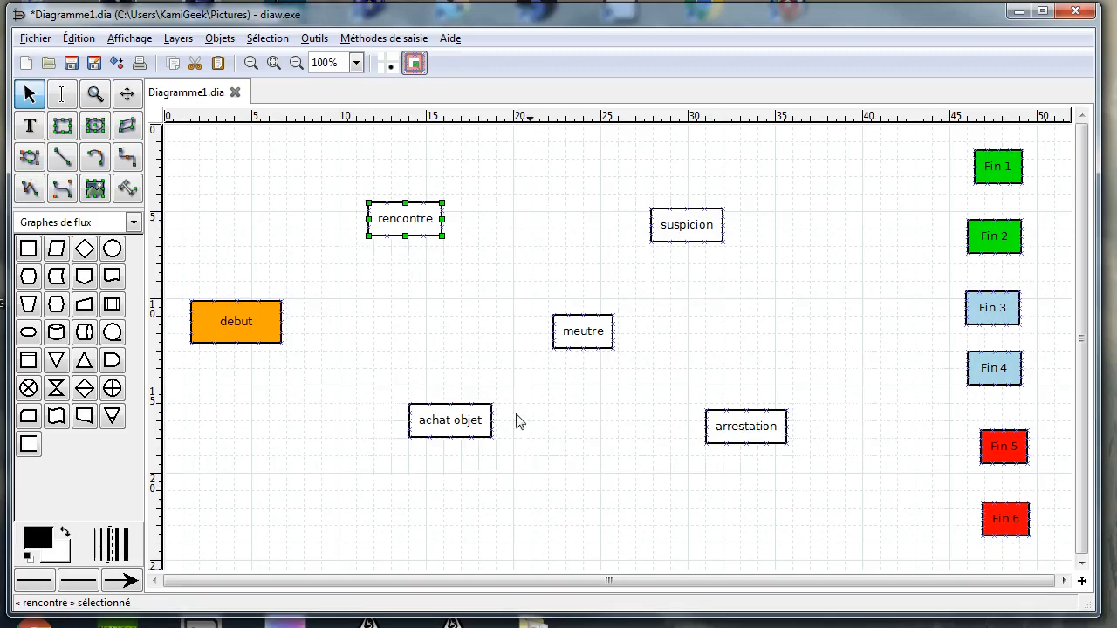
click(621, 461)
click(401, 219)
drag(401, 219, 427, 218)
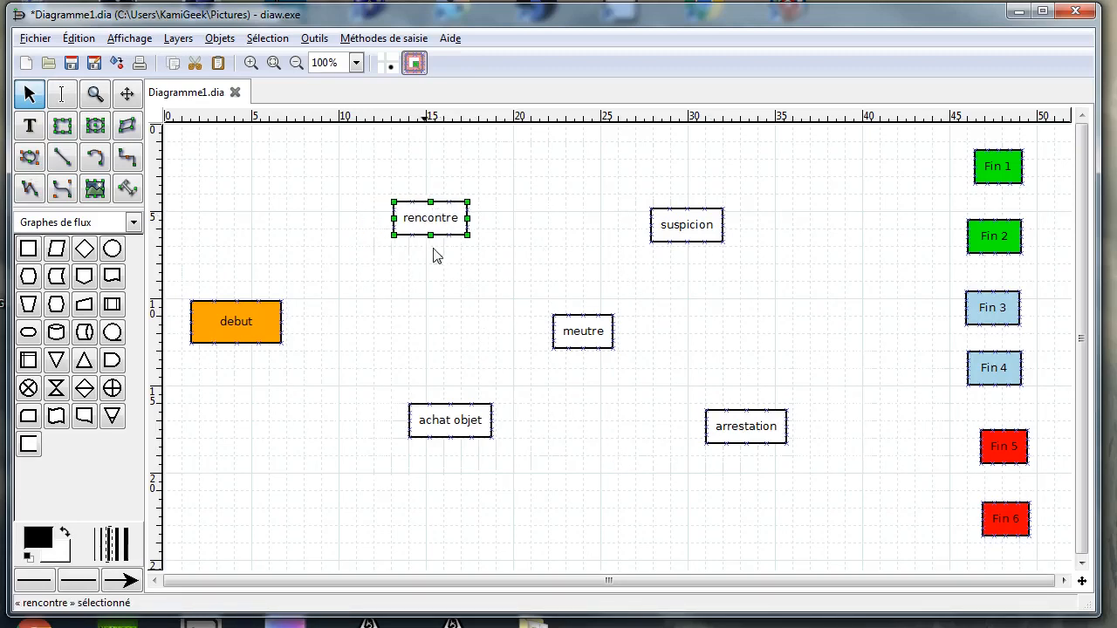
Add two filler process boxes: dfdsf between debut and rencontre, and fdsfddfdf between rencontre and achat objet
click(29, 250)
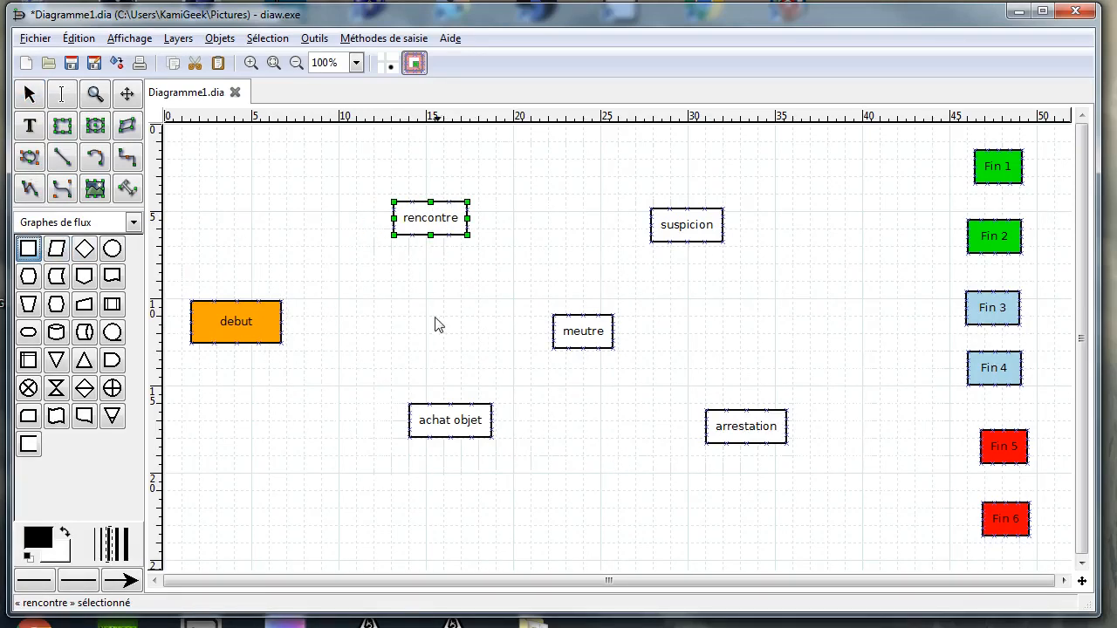
click(306, 242)
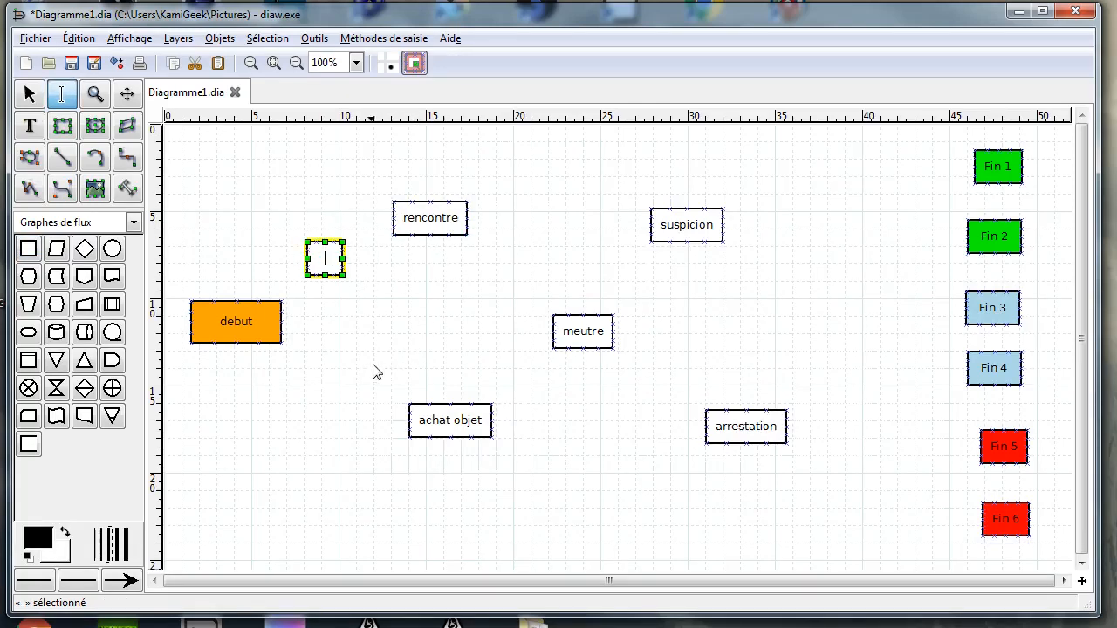
text(dfdsf)
click(349, 376)
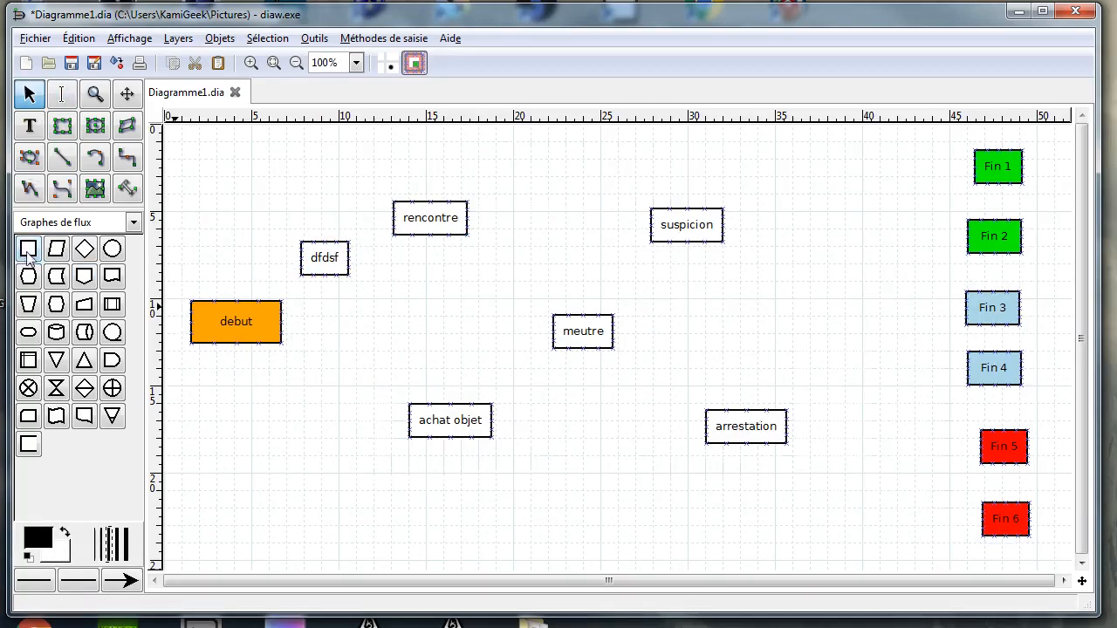
click(417, 301)
text(fdsfddfdf)
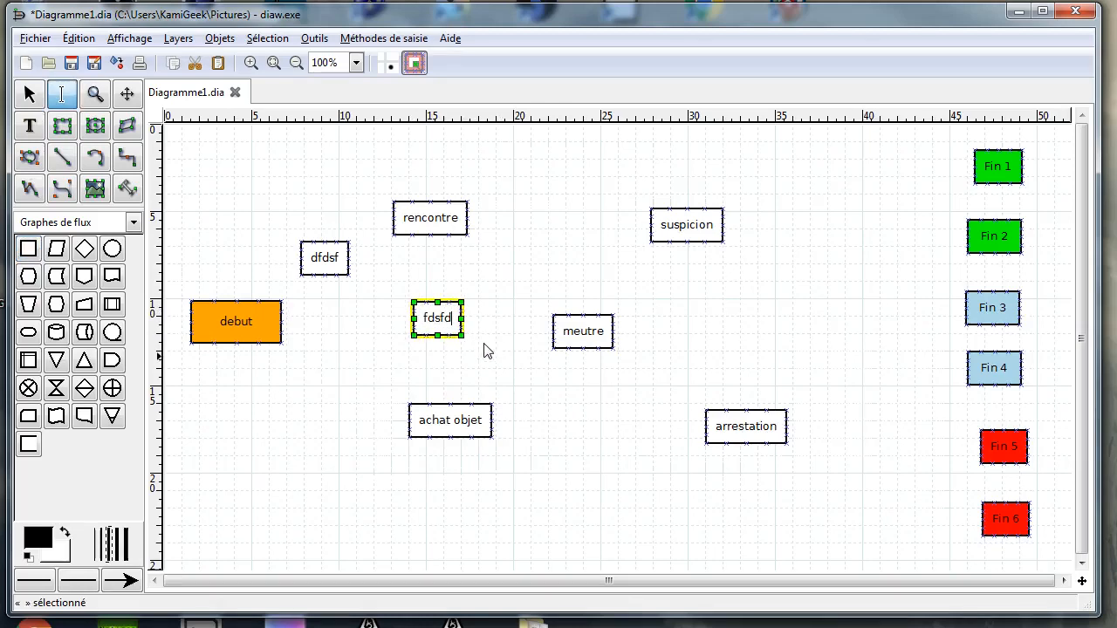
click(372, 407)
Add a filler process box labelled fdfdfsfd below the debut box, left of achat objet
click(32, 259)
click(240, 447)
text(fdfdfsfd)
click(306, 399)
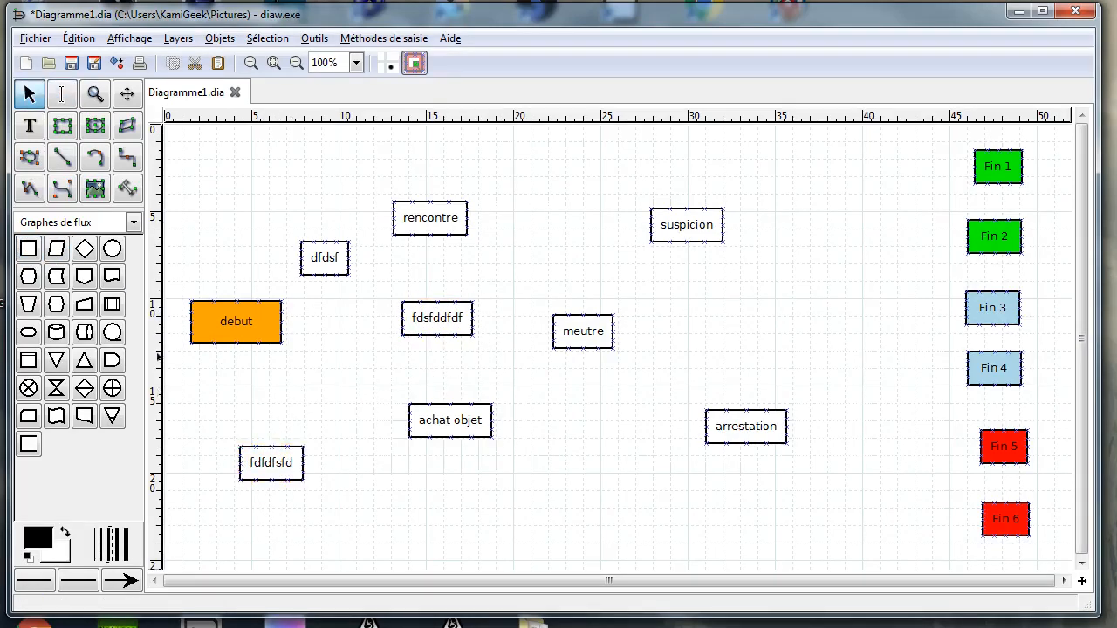
Add two more filler process boxes: fdsdff between rencontre and suspicion, and dfdfd below suspicion
click(29, 249)
click(550, 178)
text(fdsdff)
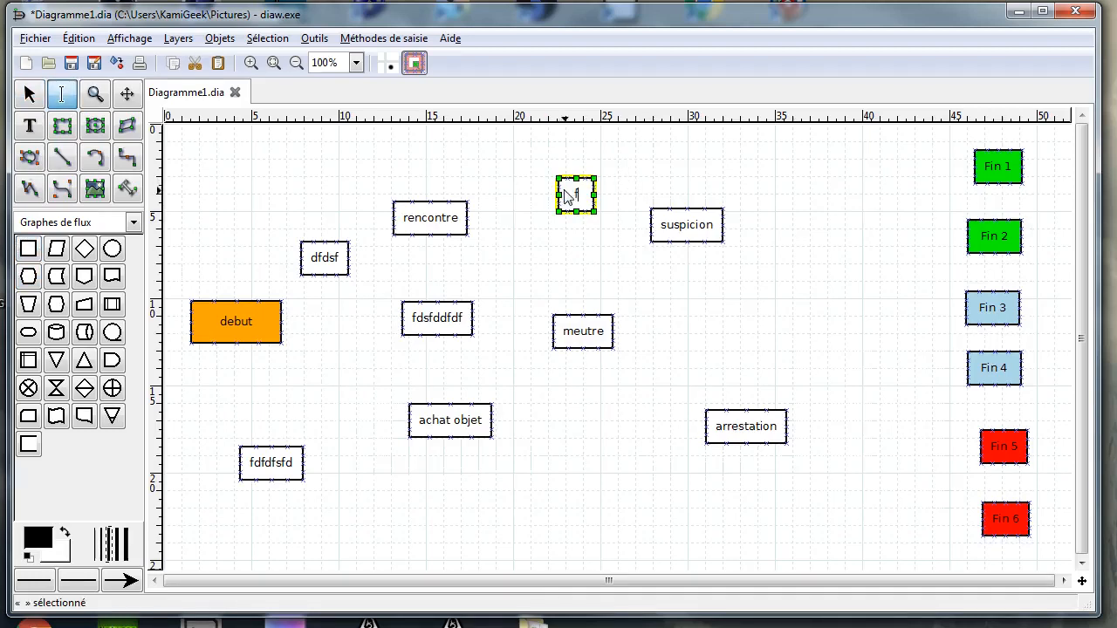
click(35, 253)
click(657, 281)
text(dfdfd)
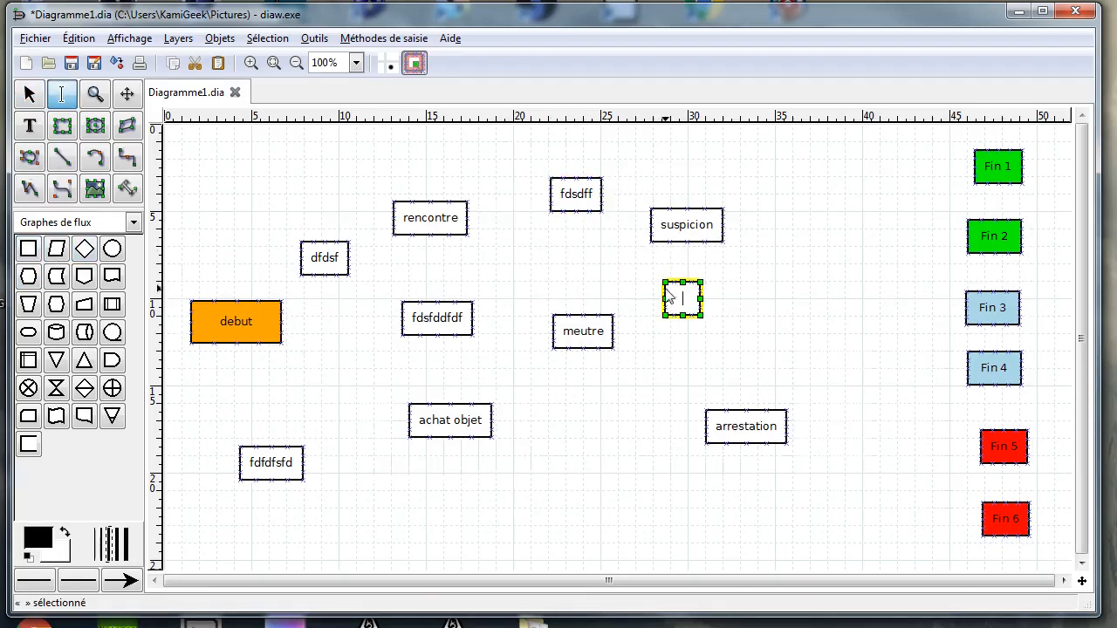
Add two filler process boxes: dfdsf between achat objet and arrestation, and dsfdfds to the right of dfdfd
click(28, 250)
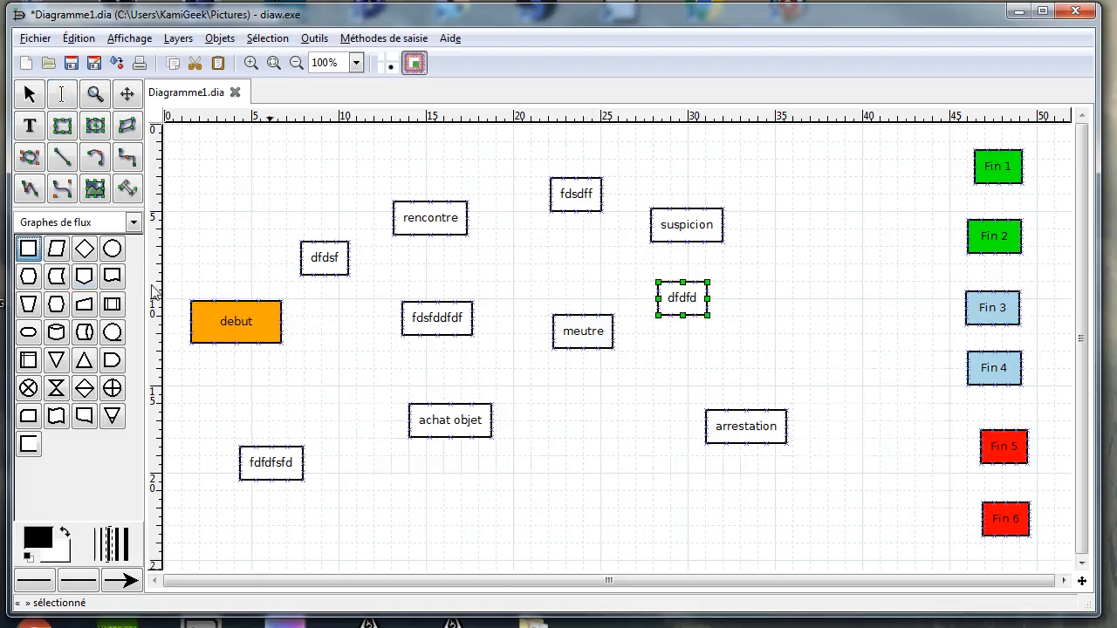
click(572, 445)
text(dfdsf)
click(29, 250)
click(791, 288)
text(dsfdfds)
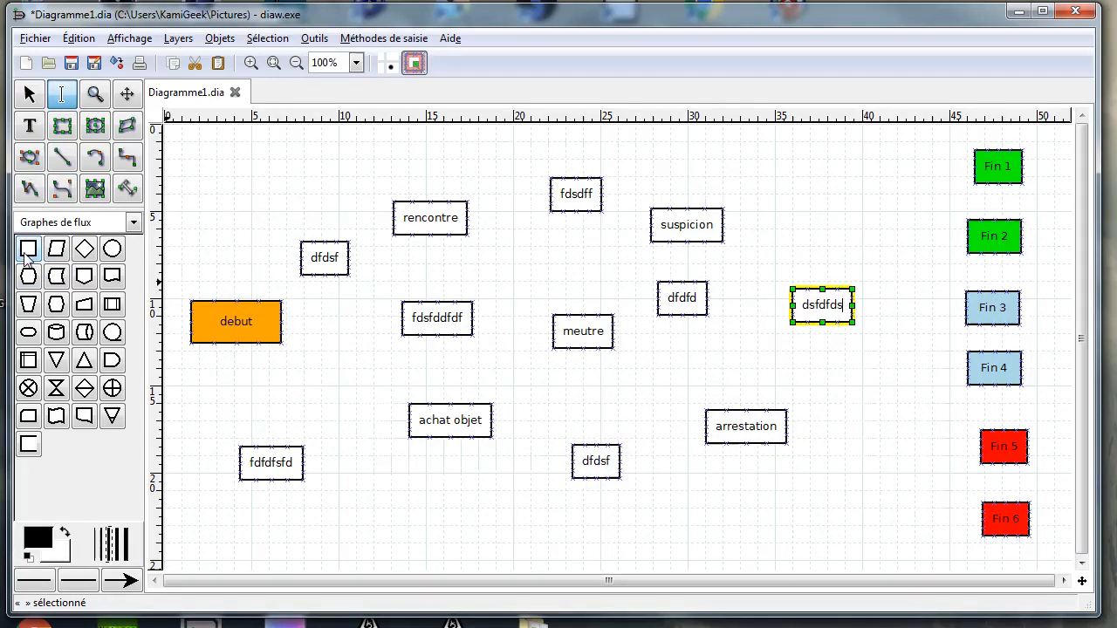
click(836, 220)
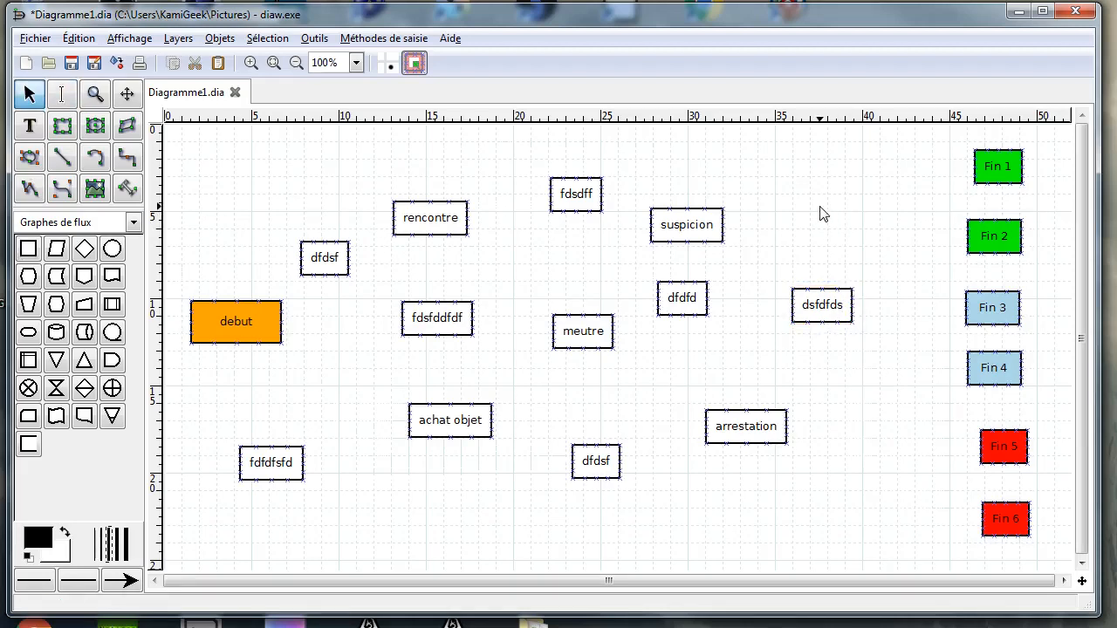
Add two filler process boxes: dsfdsfds above dsfdfds, and dfdsfsd below arrestation
click(19, 250)
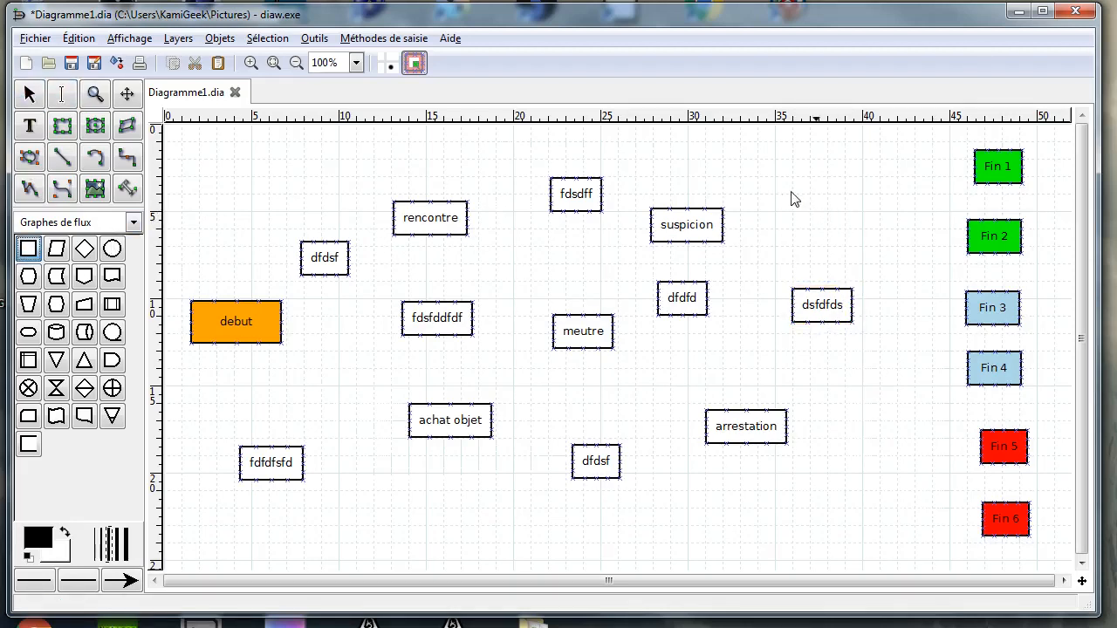
click(817, 186)
text(dsfdsfds)
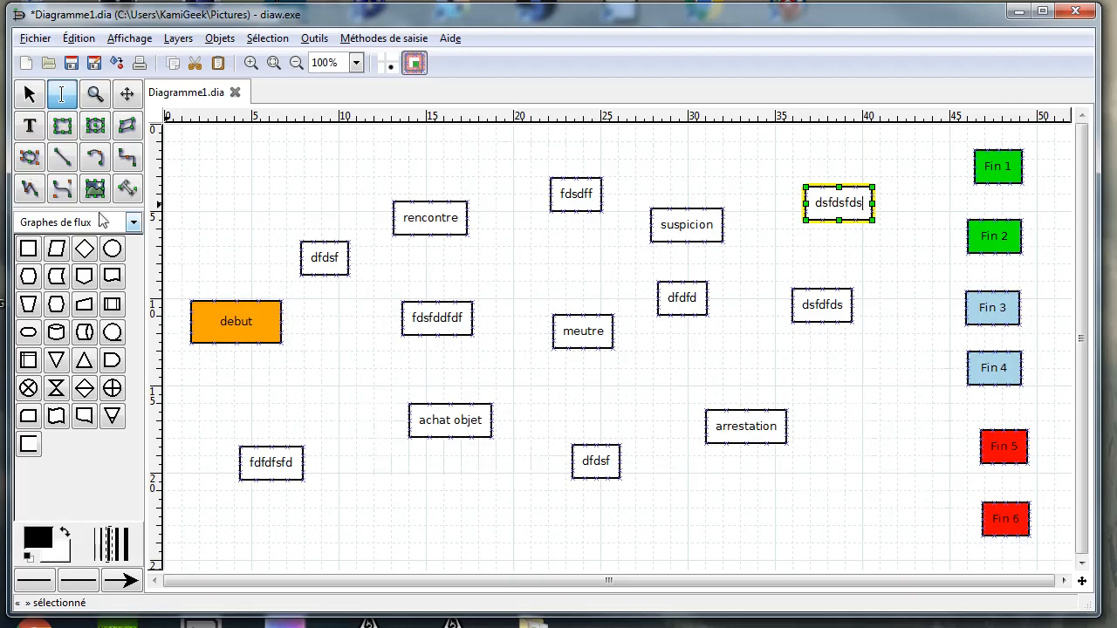
click(29, 250)
click(742, 487)
text(df)
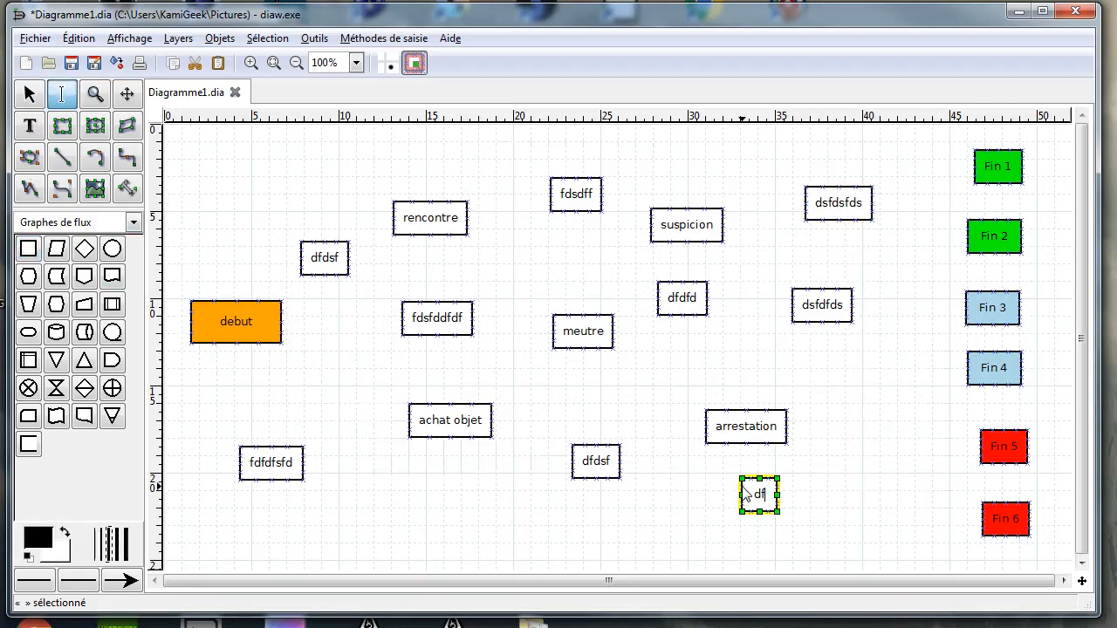
text(dsfsd)
Add two filler process boxes: gfdgfhh above arrestation, and ghgfgfh between arrestation and the Fin boxes
click(29, 250)
click(741, 349)
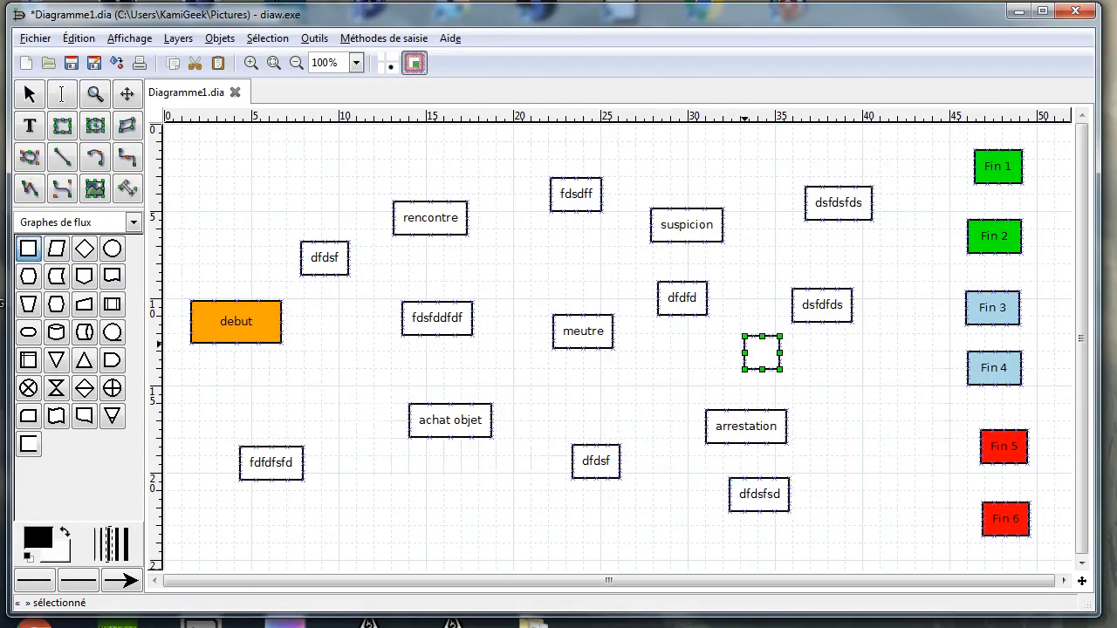
text(gfdgfhh)
click(33, 250)
click(872, 402)
text(ghgfgfh)
click(855, 457)
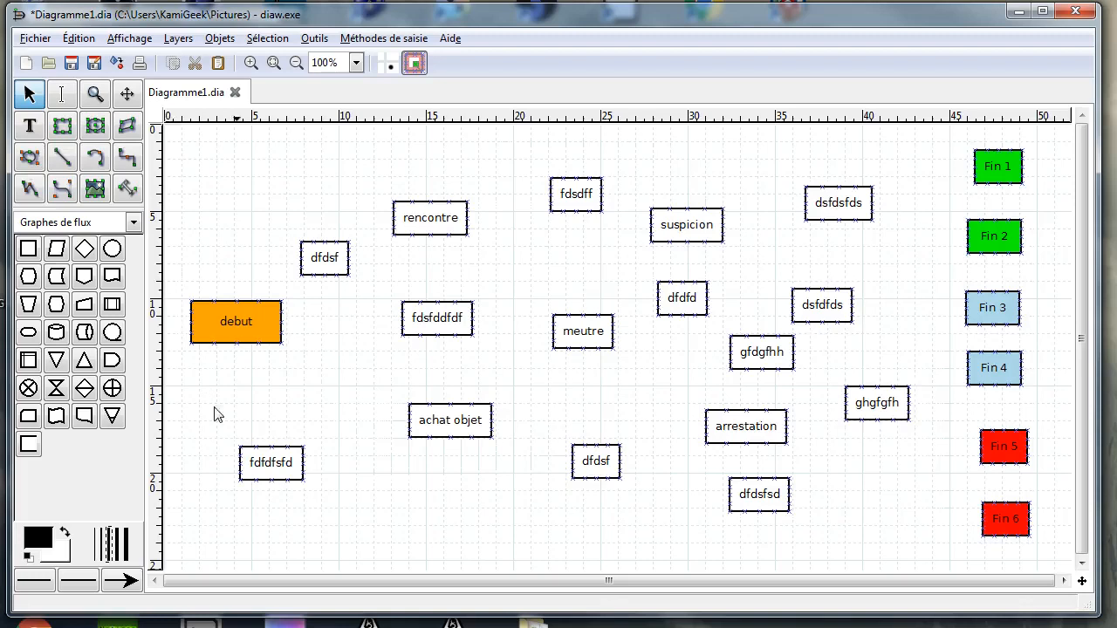
Move fdfdfsfd and the upper dfdsf box to the right of debut, and draw arrows from debut to both
drag(267, 479, 337, 414)
drag(319, 256, 336, 262)
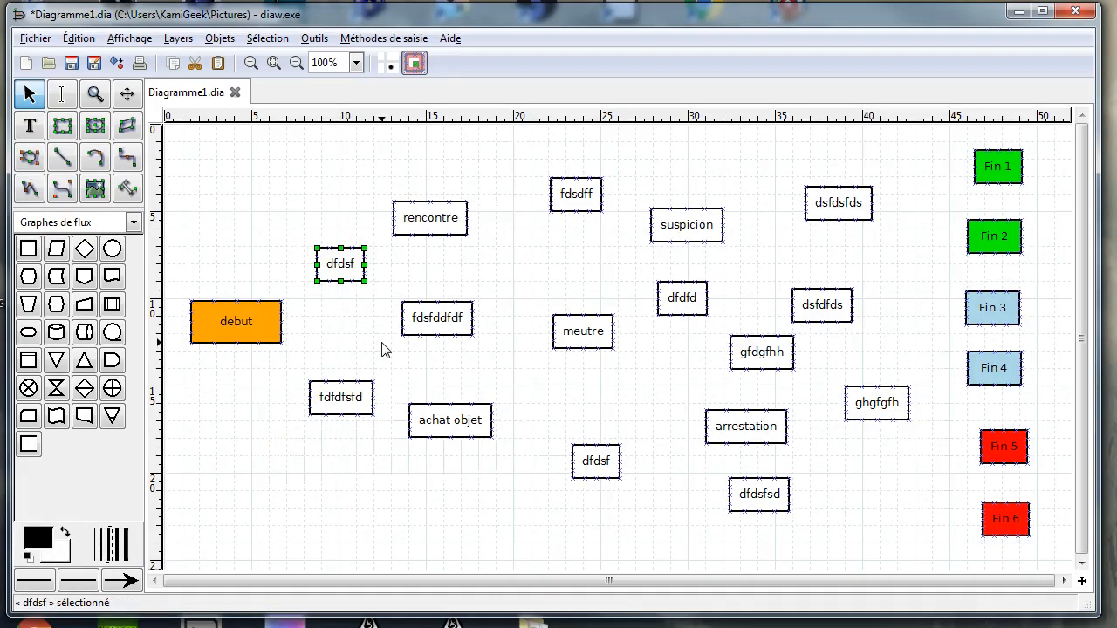
key(l)
drag(246, 325, 350, 266)
key(l)
drag(236, 324, 339, 396)
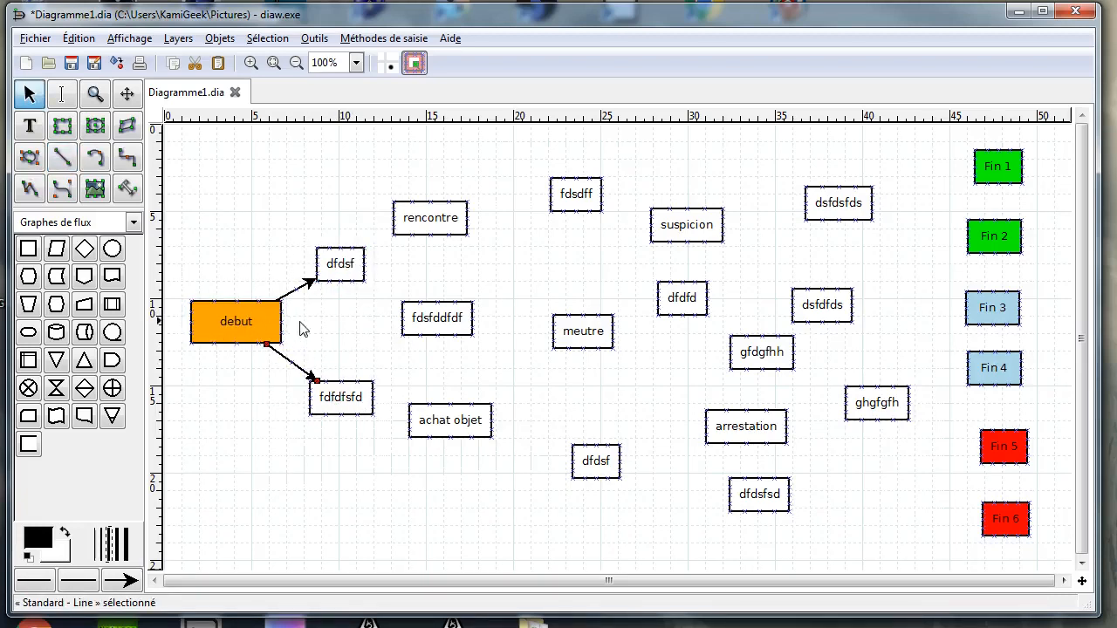
Draw arrows from dfdsf to rencontre and fdsfddfdf, and from fdfdfsfd through achat objet to meutre
key(l)
mouse_move(354, 263)
mouse_down()
mouse_move(421, 220)
mouse_move(360, 277)
mouse_move(427, 323)
mouse_up()
key(l)
key(l)
drag(341, 407, 430, 437)
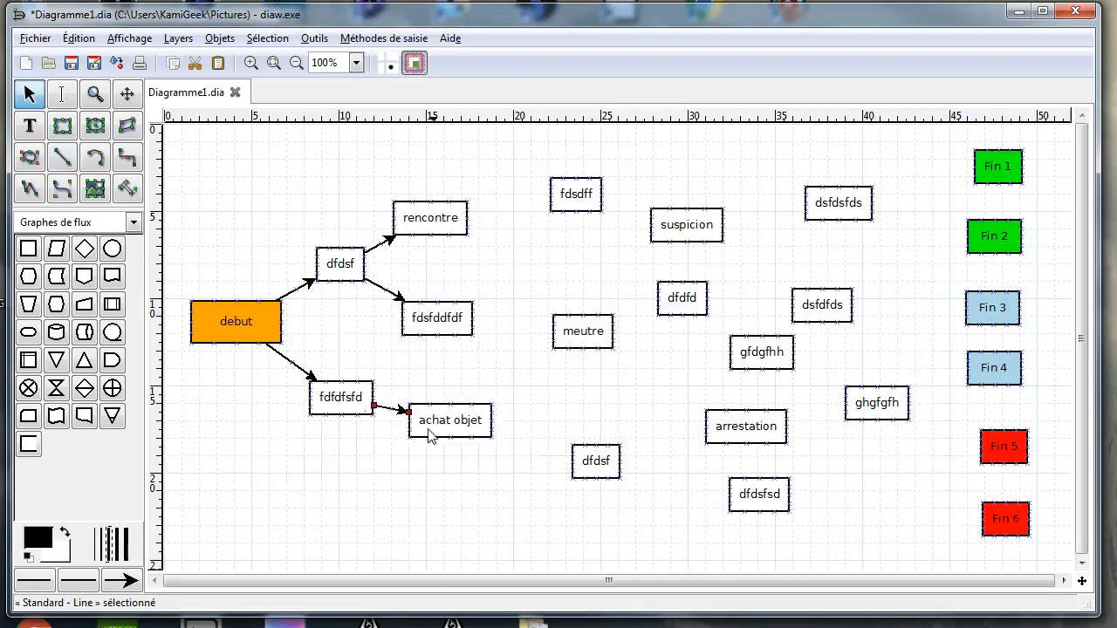
key(l)
drag(476, 404, 557, 350)
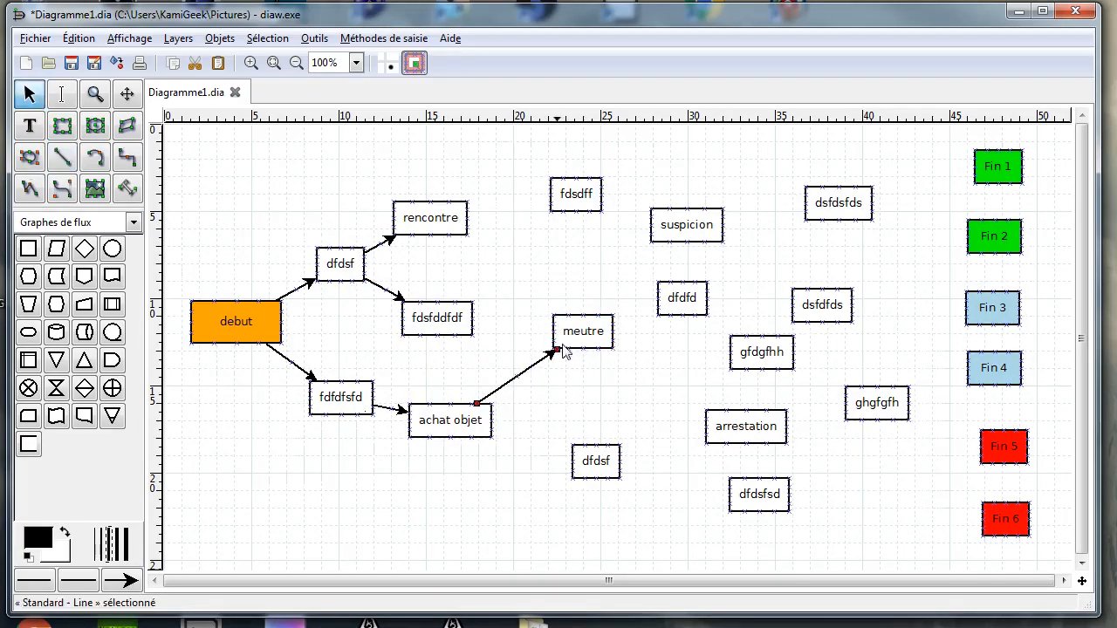
Shift the lower dfdsf box right, then draw arrows from meutre to it and arrestation, and from it to dfdsfsd
drag(596, 473, 641, 468)
key(l)
drag(591, 349, 636, 454)
key(l)
mouse_move(611, 349)
mouse_down()
mouse_move(623, 369)
mouse_move(715, 408)
mouse_up()
drag(762, 352, 774, 359)
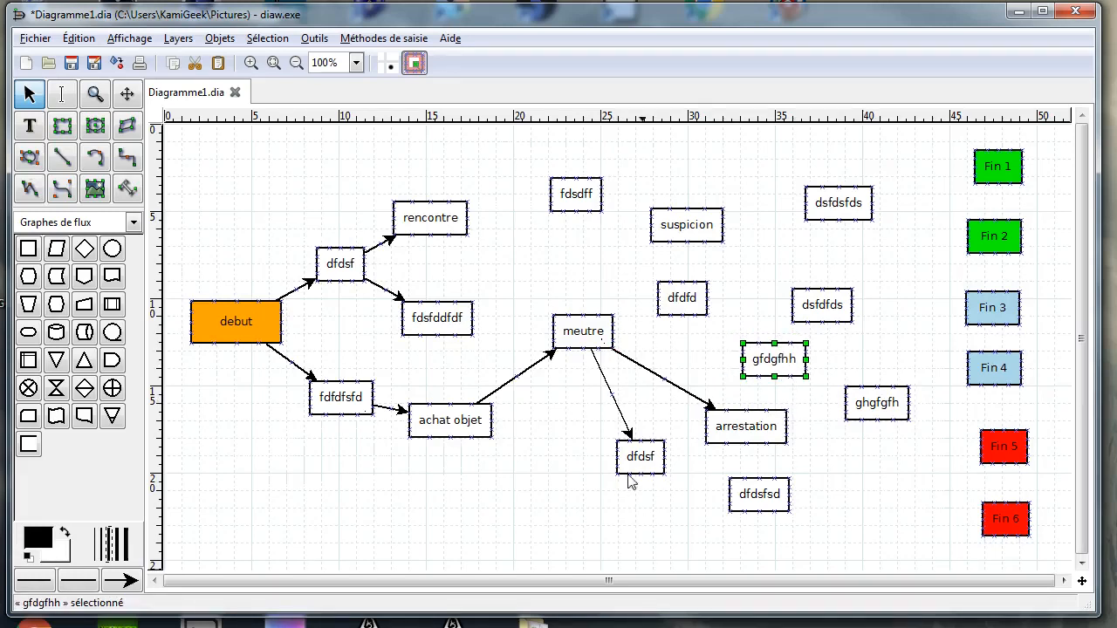
key(l)
drag(663, 466, 729, 485)
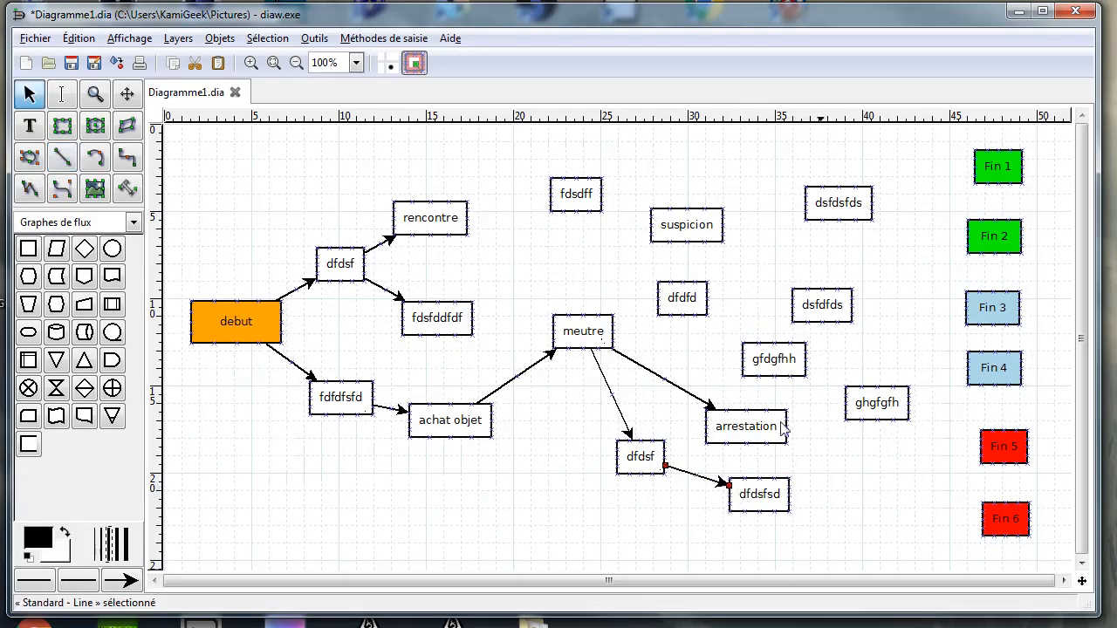
Move dfdfd right and draw arrows from meutre through suspicion to dfdfd, and from rencontre through fdsdff to meutre
key(l)
drag(590, 330, 687, 225)
drag(684, 299, 744, 286)
key(l)
drag(703, 244, 746, 283)
key(l)
mouse_move(467, 212)
mouse_down()
mouse_move(579, 218)
mouse_move(586, 192)
mouse_move(582, 316)
mouse_up()
Draw arrows from dfdfd to dsfdsfds, dsfdfds and gfdgfhh, and from gfdgfhh and arrestation to ghgfgfh, shifting boxes to fit
key(l)
drag(796, 306, 818, 291)
key(l)
drag(761, 267, 805, 212)
key(l)
mouse_move(772, 286)
mouse_down()
mouse_move(814, 288)
mouse_move(768, 342)
mouse_move(800, 345)
mouse_move(872, 401)
mouse_up()
key(l)
key(l)
key(l)
drag(743, 424, 863, 402)
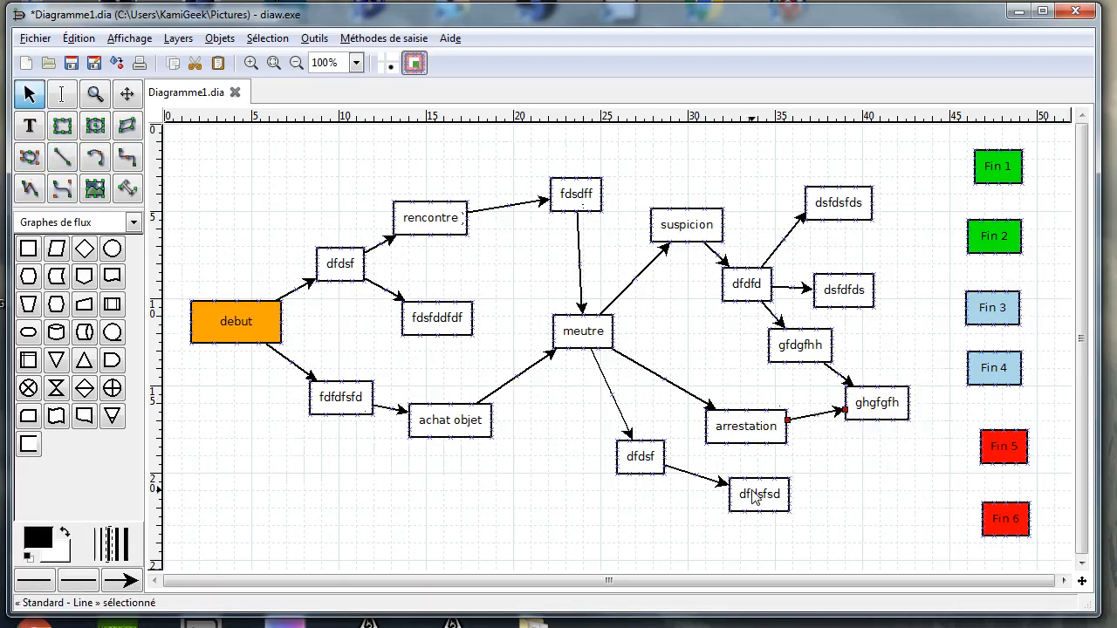
Draw an arrow from dfdsfsd up to arrestation and shift arrestation slightly right
key(l)
drag(755, 496, 768, 417)
click(762, 423)
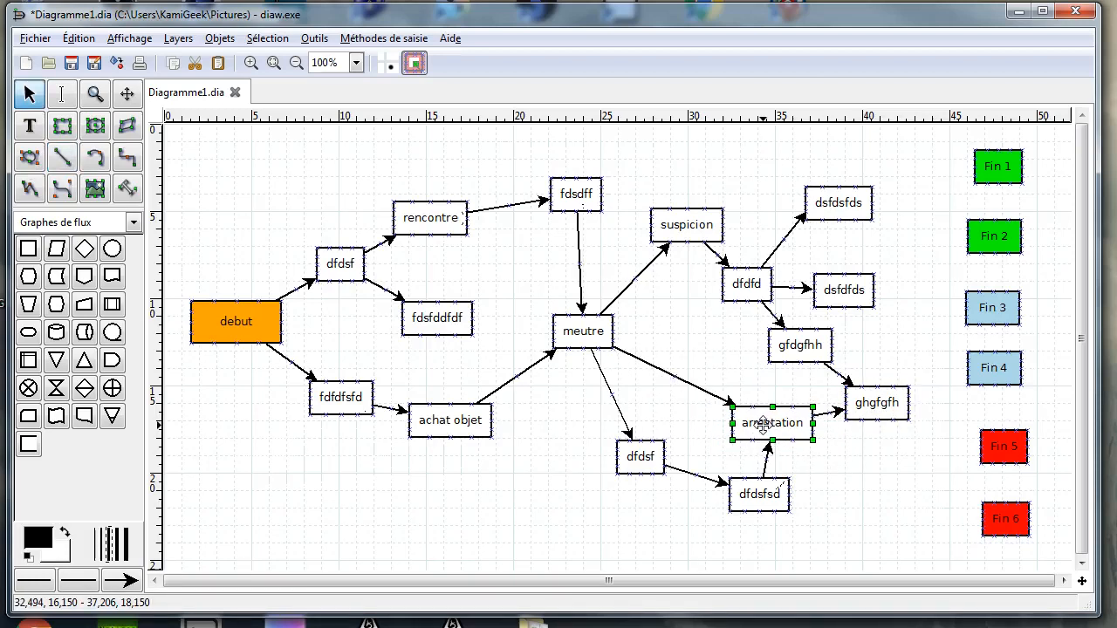
Shift ghgfgfh slightly right, and draw arrows from ghgfgfh to Fin 5 and from dfdsfsd to Fin 6
mouse_move(863, 407)
mouse_down()
mouse_move(880, 409)
mouse_move(1004, 521)
mouse_move(1007, 448)
mouse_move(984, 441)
mouse_up()
key(l)
drag(781, 489, 977, 516)
key(l)
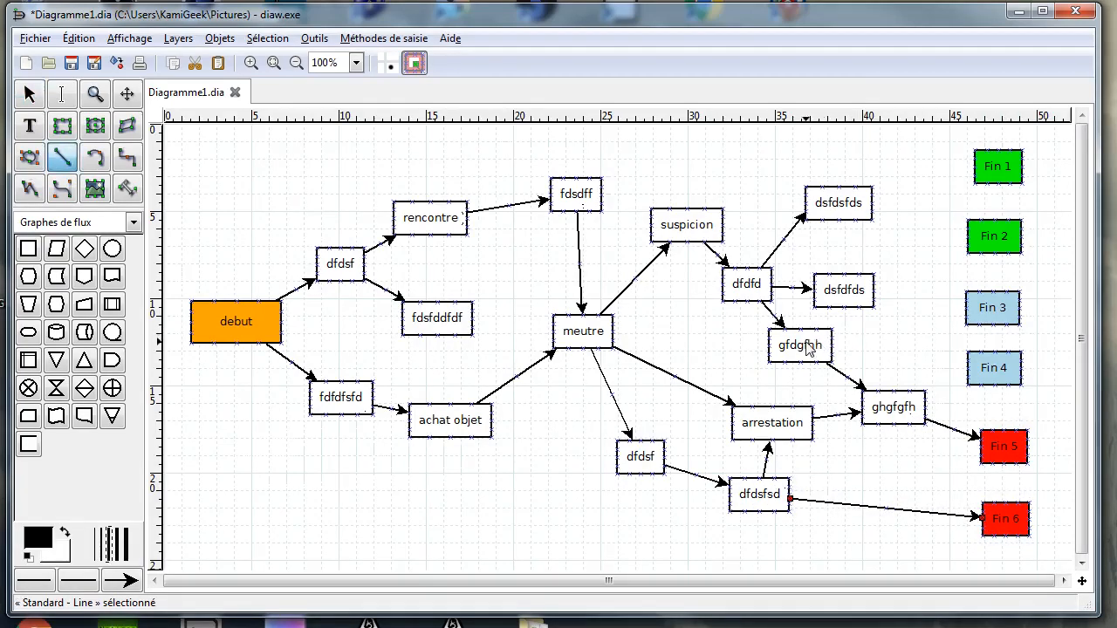
drag(833, 350, 995, 368)
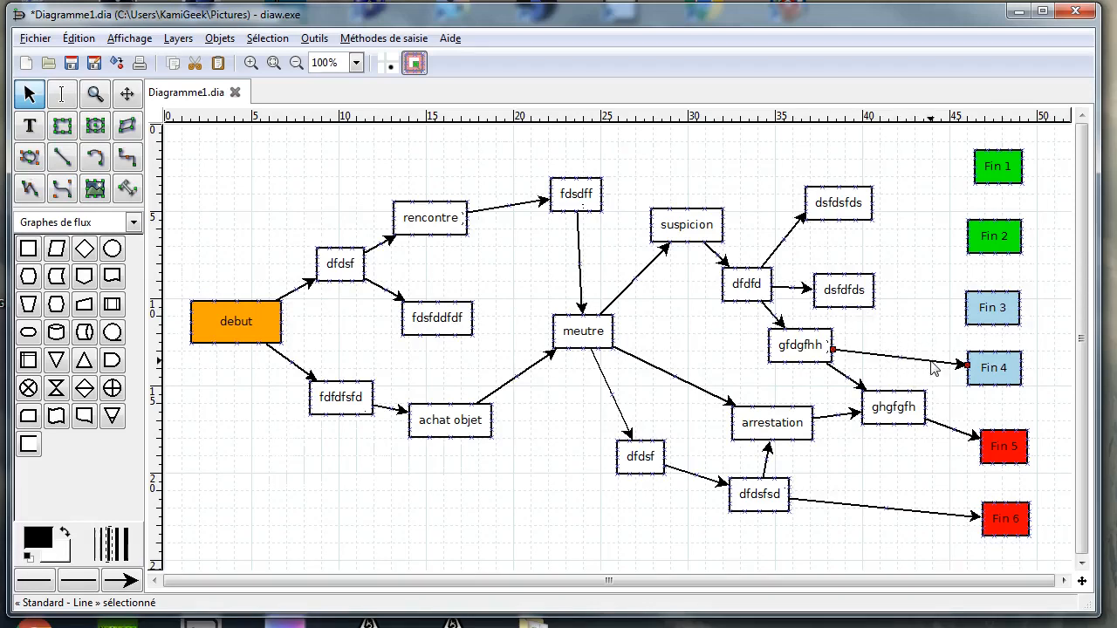
key(Delete)
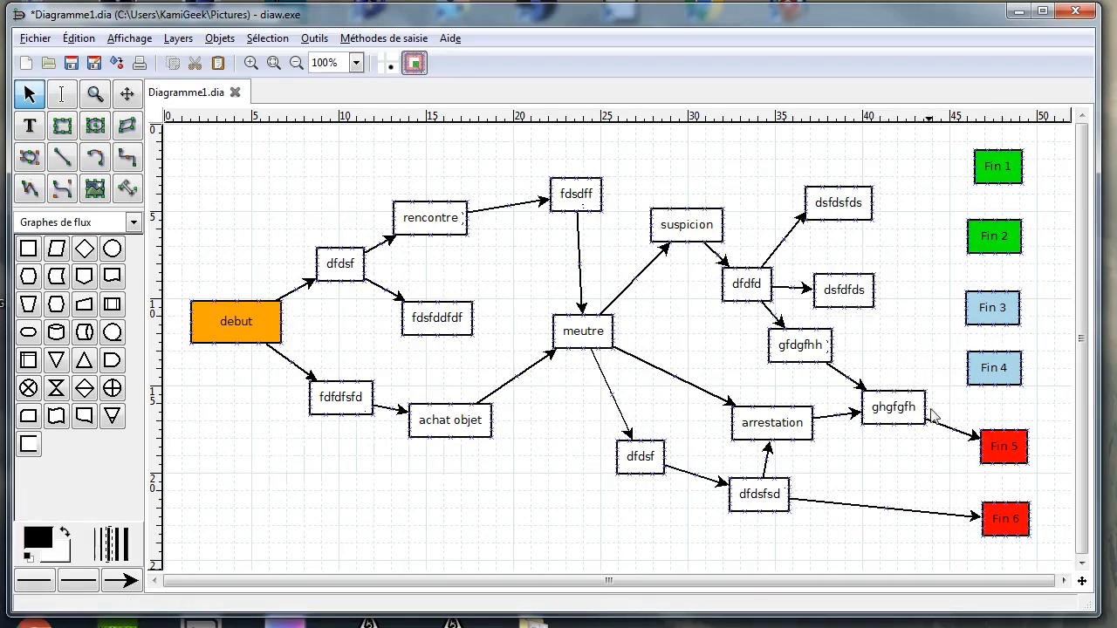
Draw arrows from ghgfgfh to Fin 4, gfdgfhh to Fin 3, dsfdfds to Fin 2 and Fin 3, and dsfdsfds to Fin 1
key(l)
drag(923, 408, 987, 367)
key(l)
mouse_move(833, 346)
mouse_down()
mouse_move(925, 347)
mouse_move(993, 310)
mouse_up()
key(l)
mouse_move(874, 280)
mouse_down()
mouse_move(989, 241)
mouse_move(990, 307)
mouse_up()
key(l)
key(l)
drag(858, 222, 1009, 167)
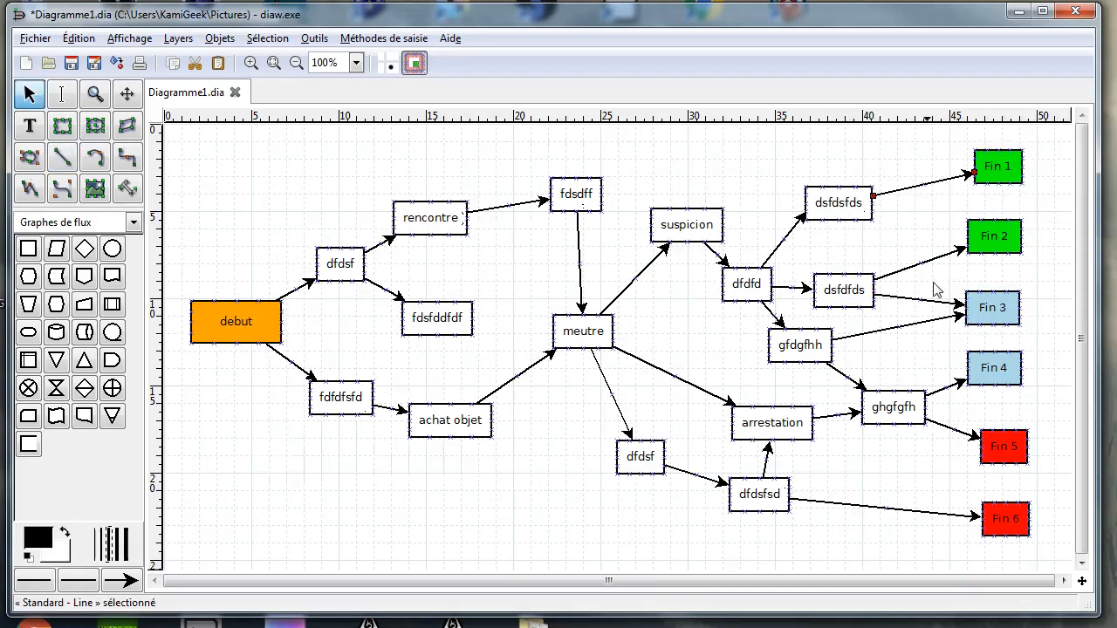
Move suspicion, dfdfd and dsfdsfds upward, and draw an arrow from fdsfddfdf to meutre
drag(831, 195, 862, 183)
drag(690, 227, 690, 199)
drag(735, 280, 750, 261)
click(676, 312)
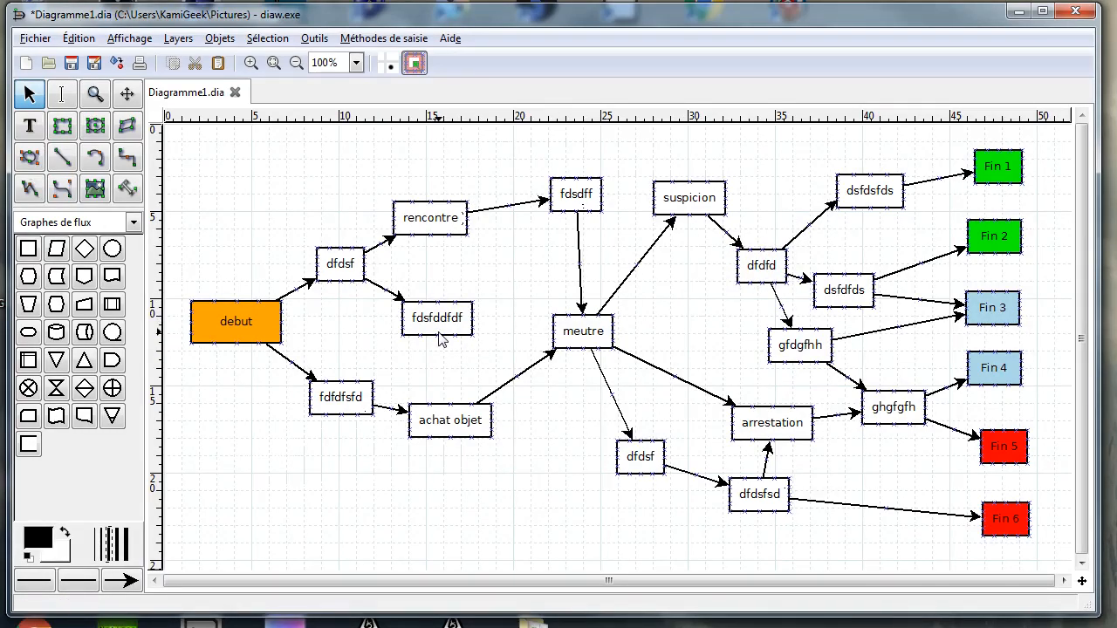
key(l)
drag(437, 320, 563, 336)
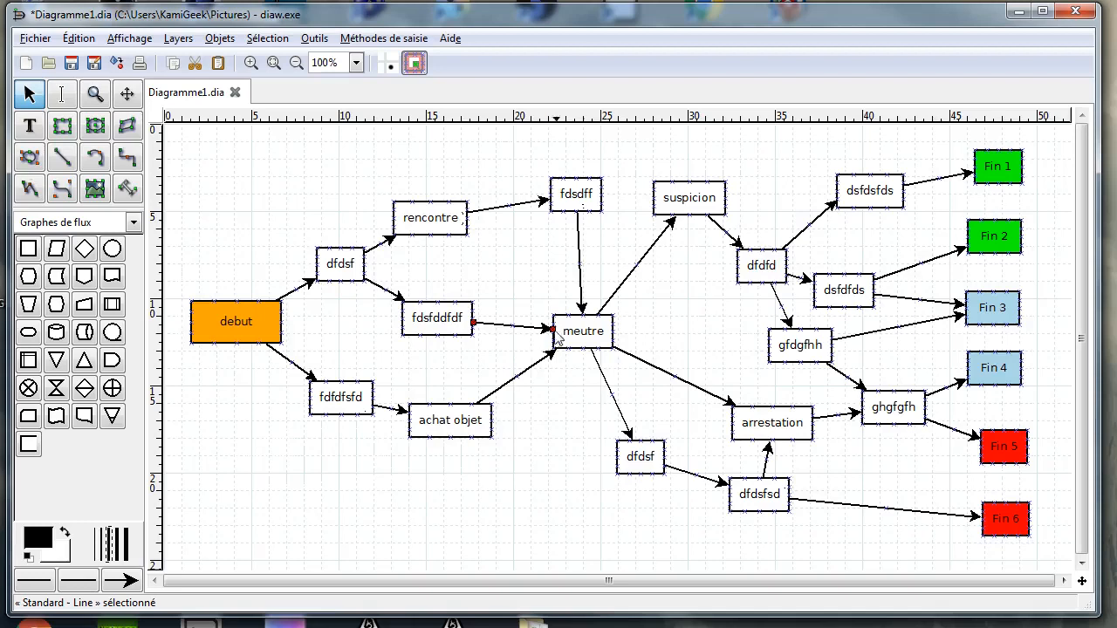
Give the meutre box an orange #FFA500 fill and white #FFFFFF text
double_click(583, 340)
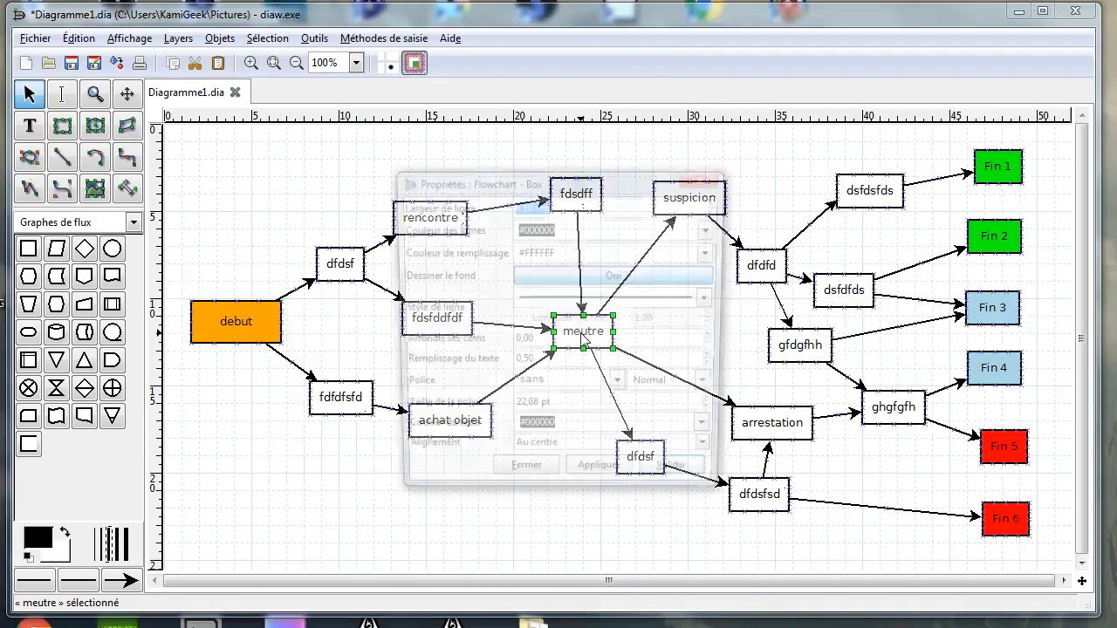
click(712, 253)
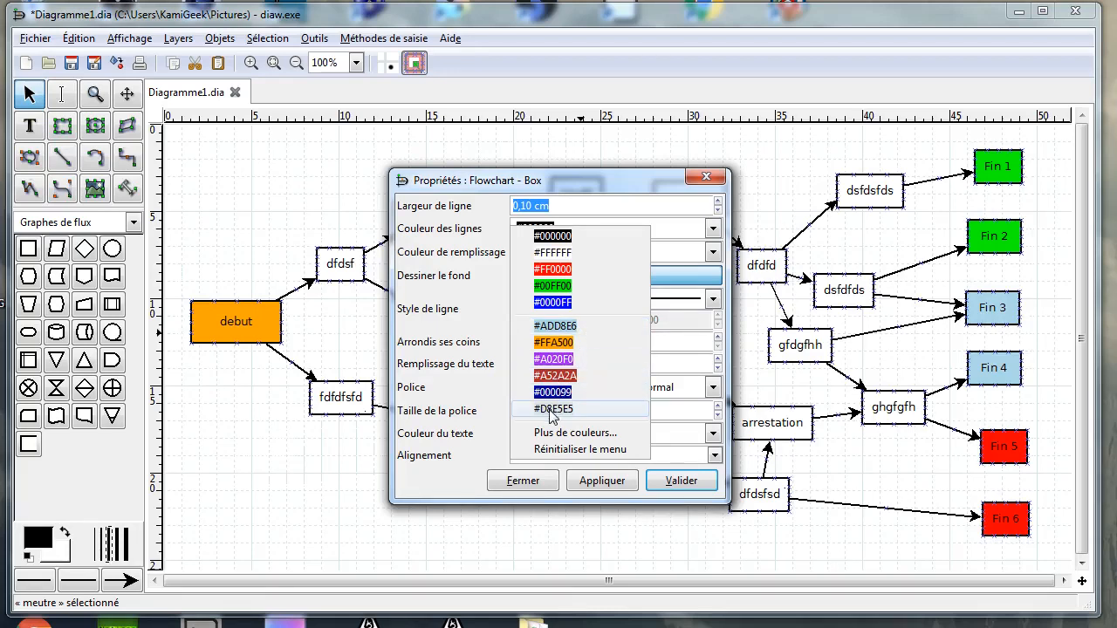
click(563, 344)
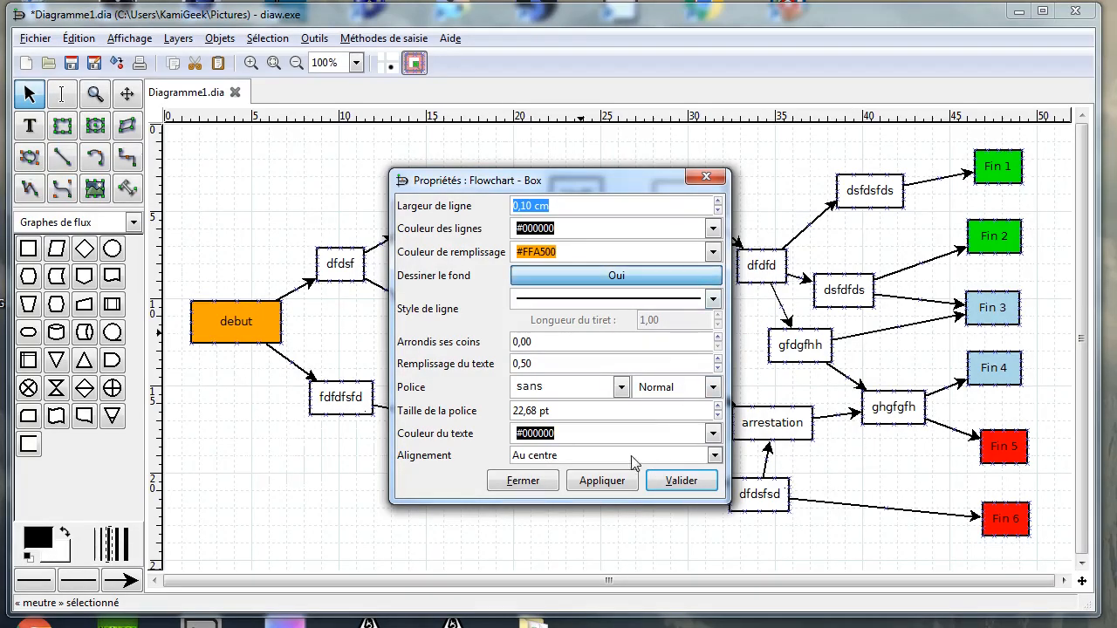
click(714, 436)
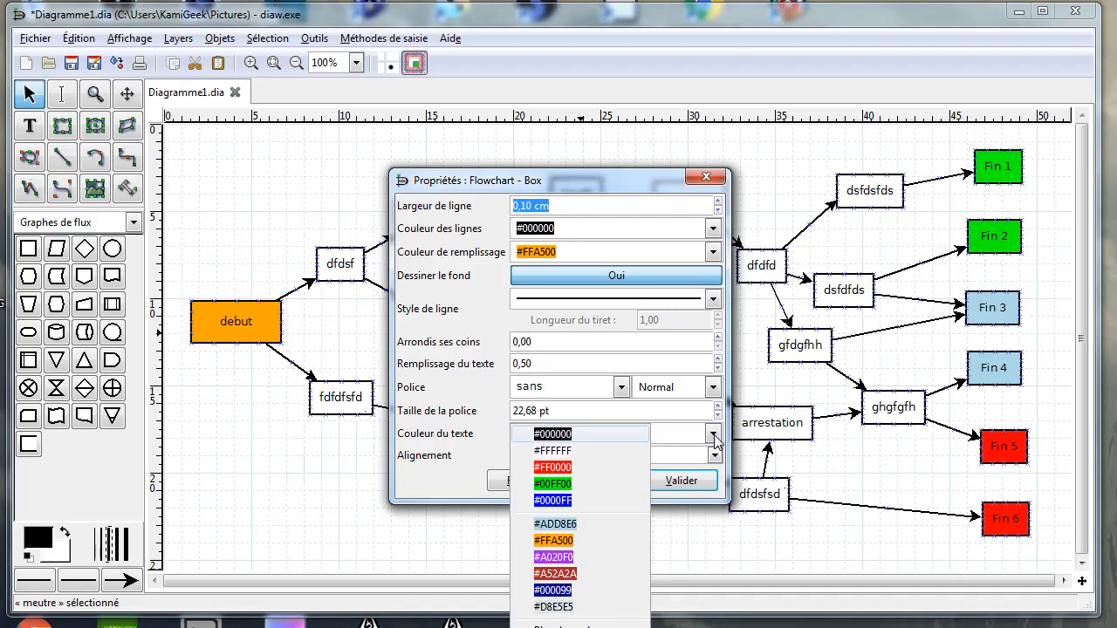
click(580, 450)
click(681, 481)
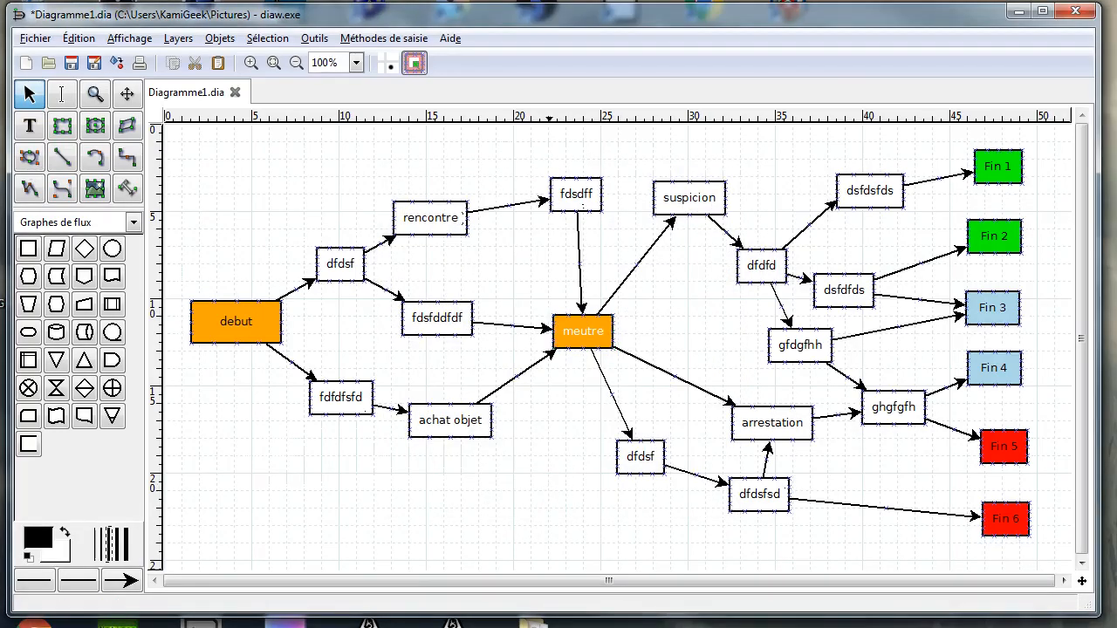
Adjust the layout around meutre by repositioning meutre, fdsdff, fdsfddfdf and suspicion
drag(569, 335, 584, 332)
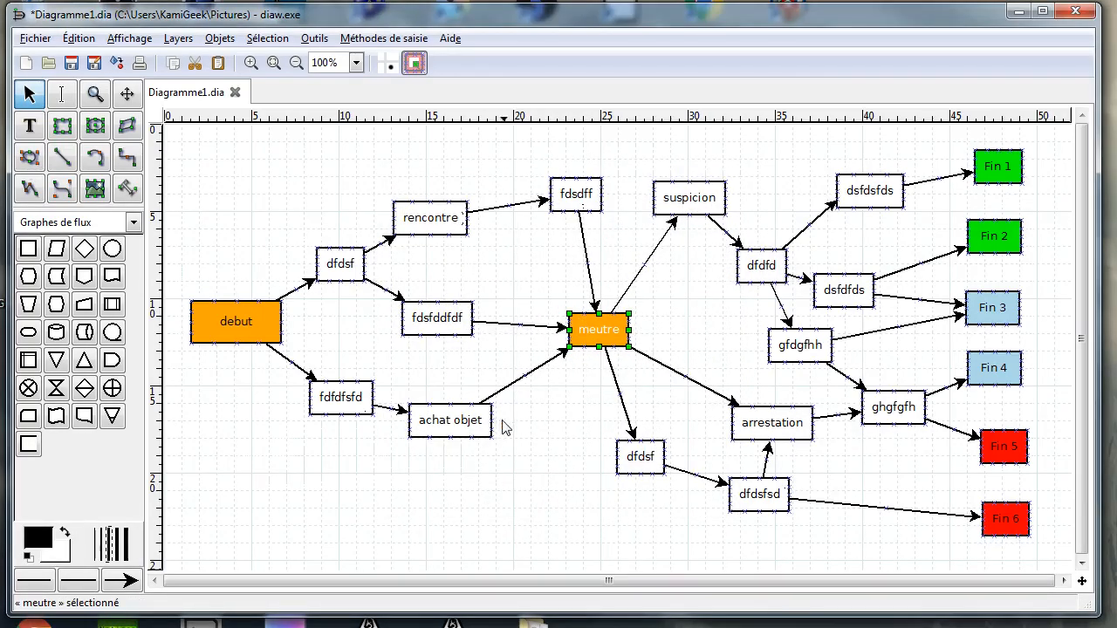
drag(571, 190, 529, 227)
drag(420, 330, 412, 339)
click(518, 492)
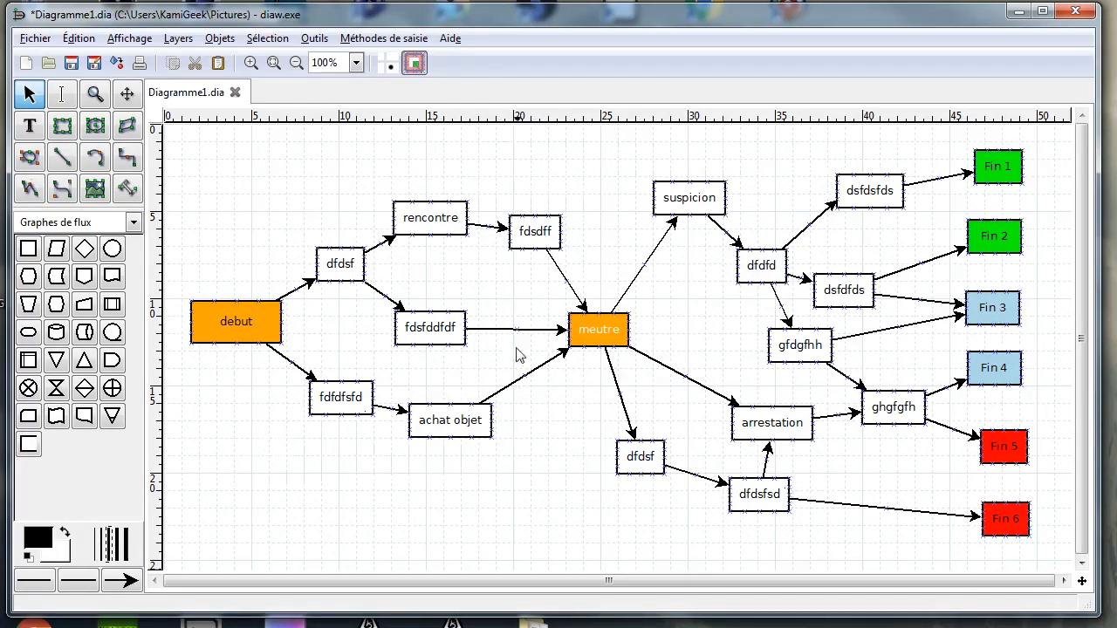
drag(606, 334, 582, 325)
drag(669, 193, 653, 195)
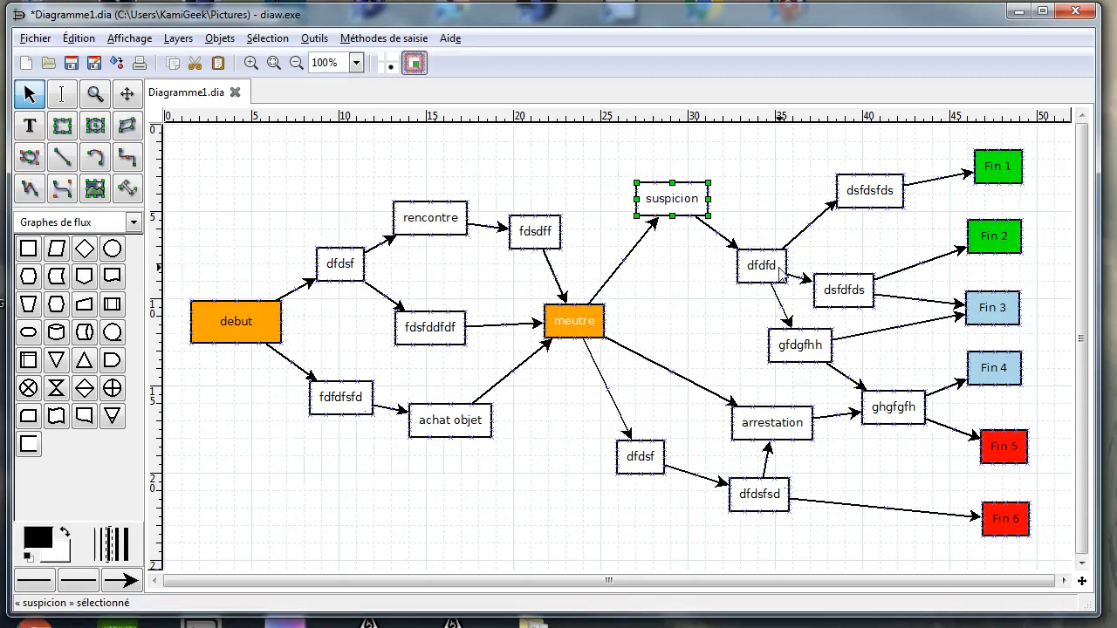
Spread out dfdfd, dsfdfds and gfdgfhh in the branch after suspicion, and shift Fin 3 slightly right
drag(845, 287, 860, 279)
drag(807, 338, 830, 335)
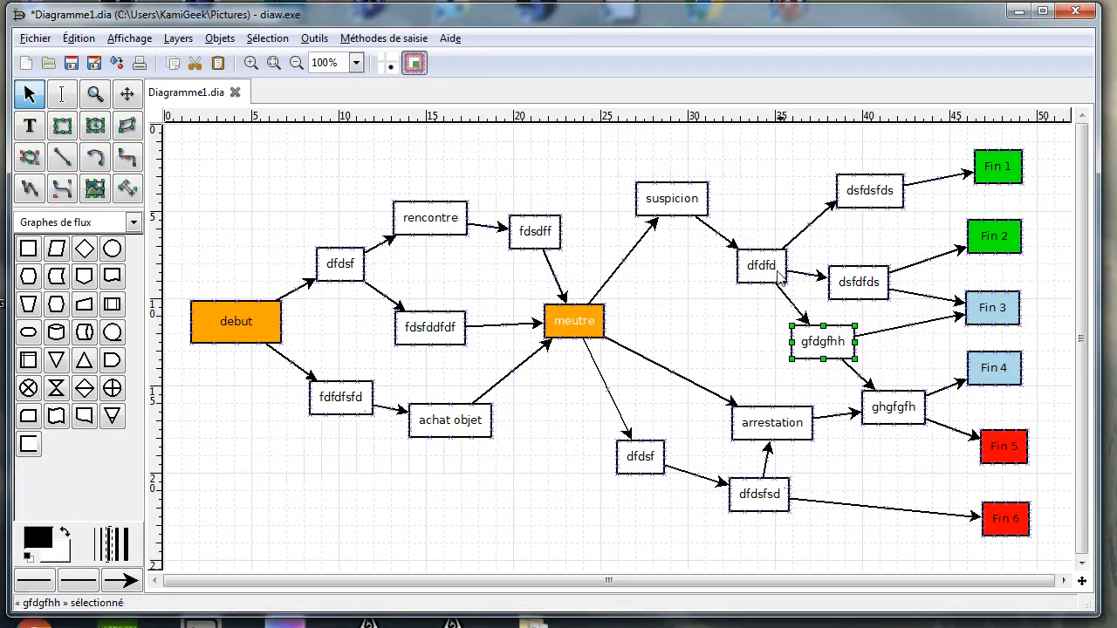
mouse_move(761, 269)
mouse_down()
mouse_move(744, 276)
mouse_move(752, 273)
mouse_up()
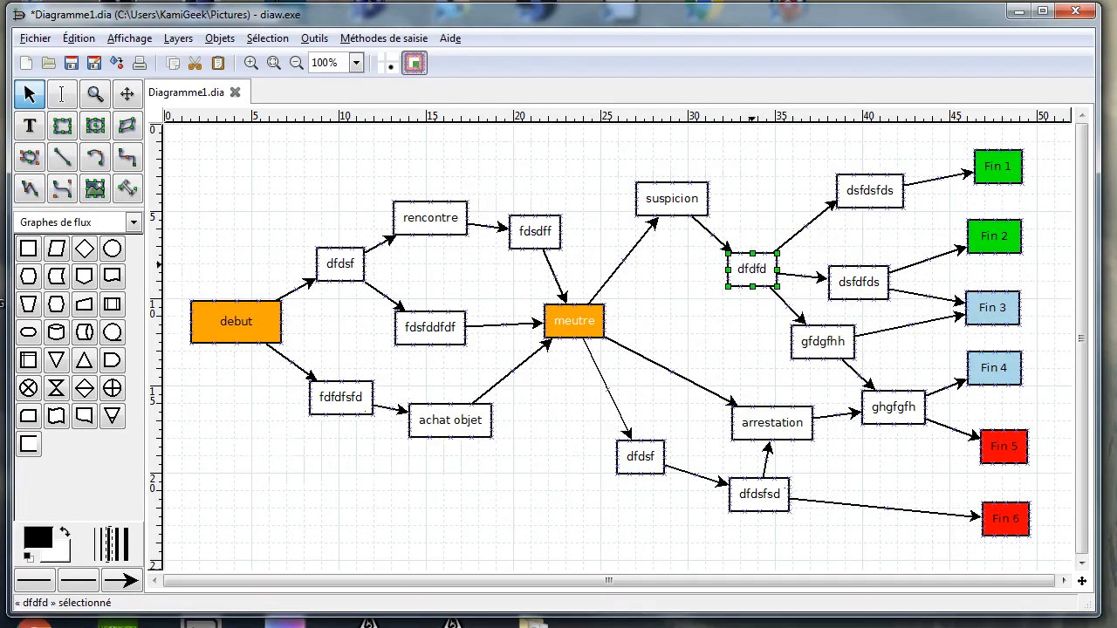
drag(874, 277, 869, 264)
drag(837, 342, 830, 335)
mouse_move(990, 305)
mouse_down()
mouse_move(1021, 292)
mouse_move(1001, 303)
mouse_up()
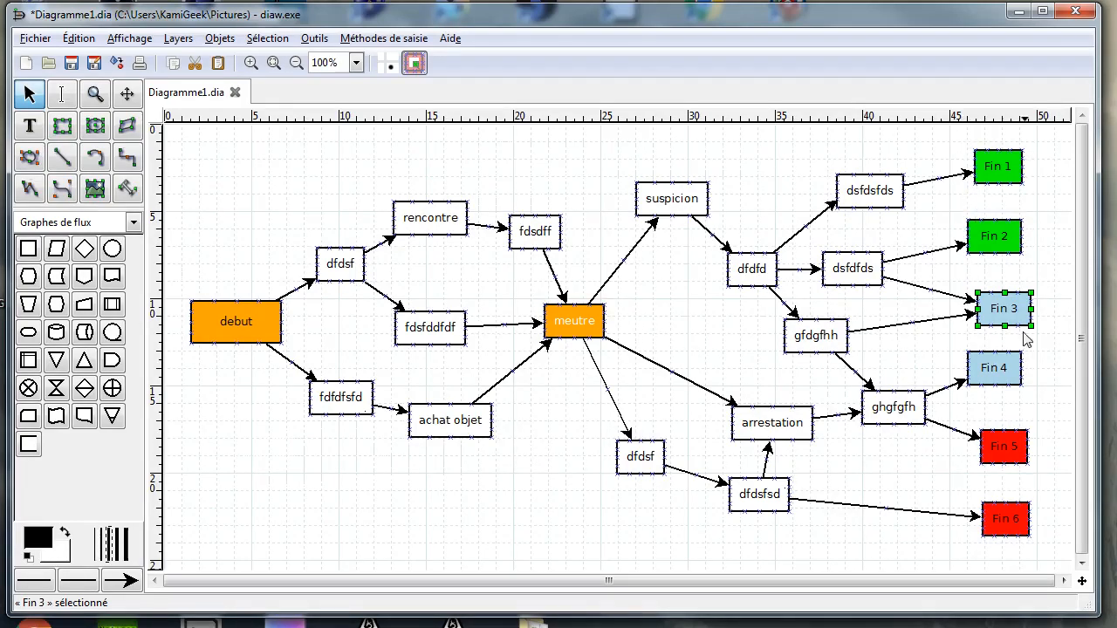
click(1058, 421)
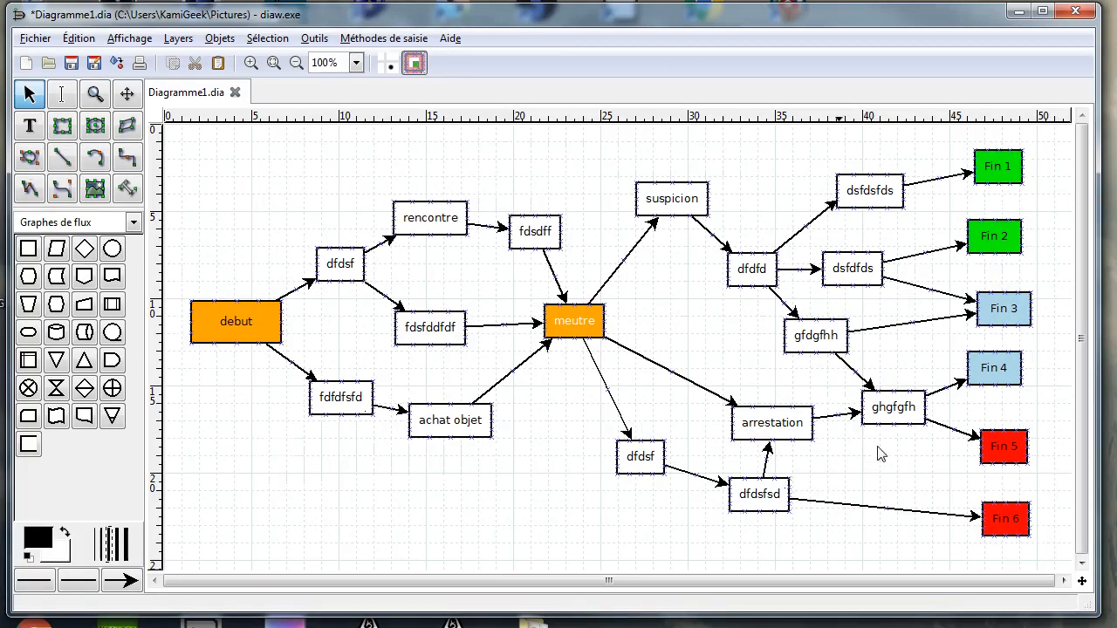
Shift the boxes between debut and meutre, along with meutre itself, to the left to tighten that half of the flowchart
drag(330, 266, 315, 259)
drag(341, 395, 318, 391)
drag(454, 428, 419, 430)
click(433, 325)
drag(433, 325, 406, 292)
drag(429, 217, 397, 201)
drag(523, 225, 490, 199)
drag(569, 324, 522, 329)
Shift suspicion, dfdfd, dsfdsfds, dsfdfds, gfdgfhh, arrestation, the lower dfdsf and dfdsfsd left to follow meutre
drag(696, 191, 634, 211)
drag(752, 271, 712, 283)
drag(851, 181, 772, 191)
drag(838, 263, 802, 258)
drag(805, 335, 781, 335)
drag(767, 427, 706, 392)
drag(659, 447, 628, 454)
drag(738, 489, 719, 508)
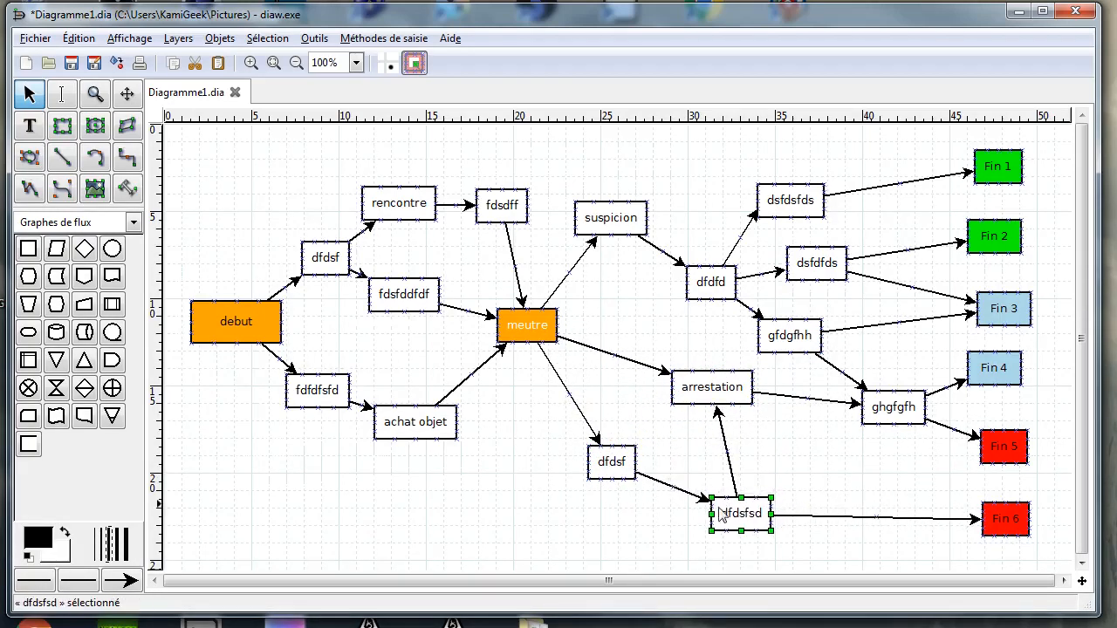
Shift ghgfgfh slightly left and down and arrestation slightly left to tidy the layout after meutre
click(807, 494)
drag(870, 423, 848, 435)
click(829, 471)
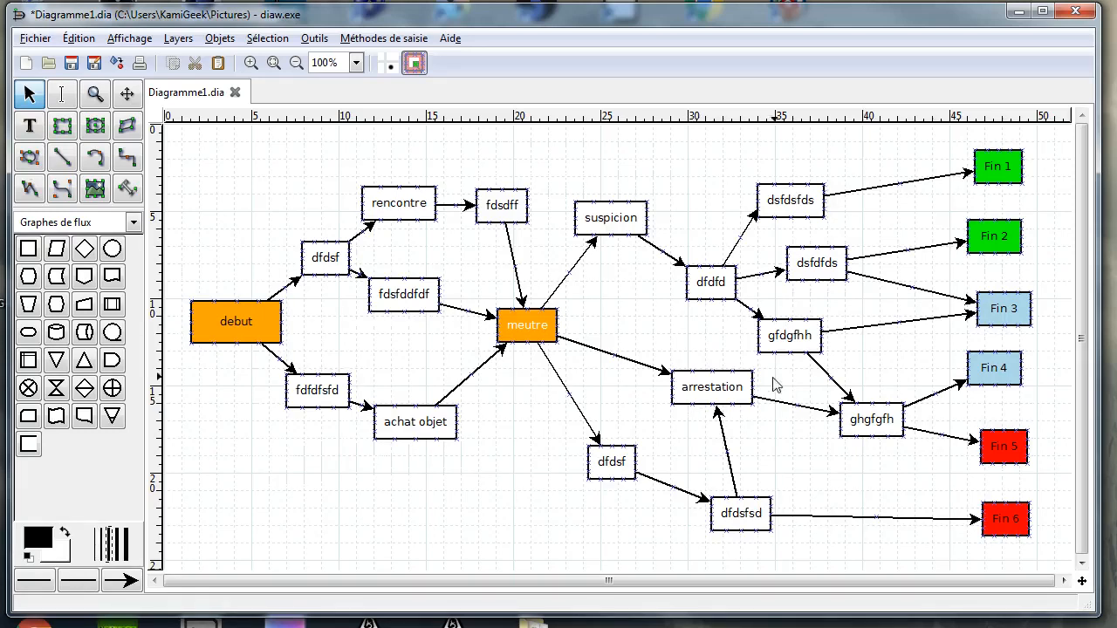
drag(698, 392, 673, 394)
click(487, 474)
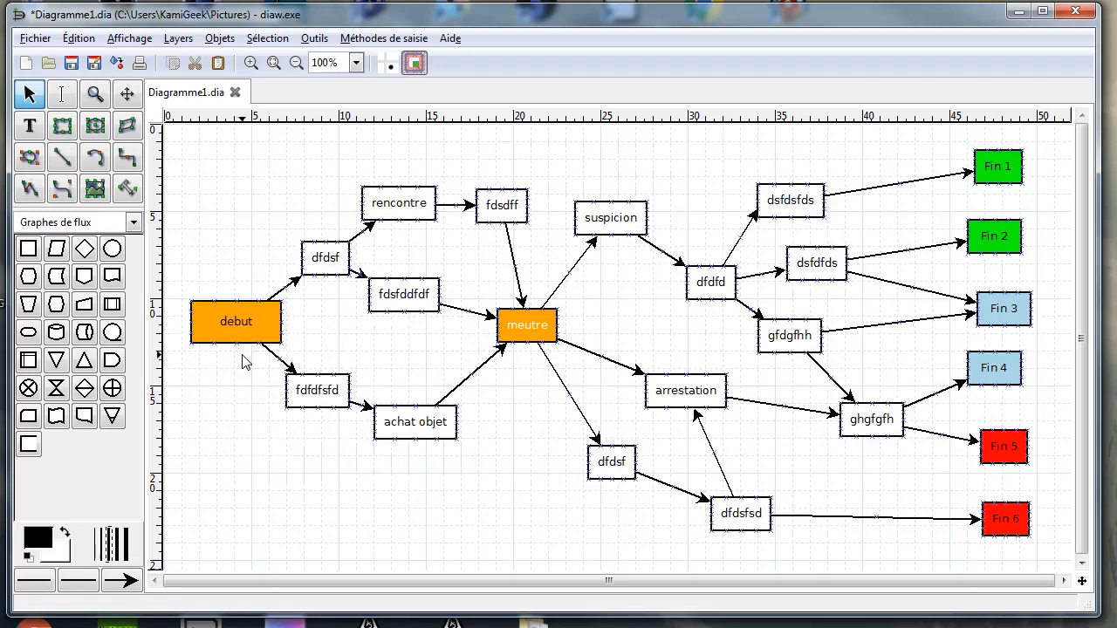
View the properties of the orange debut box and close them without changes
double_click(242, 324)
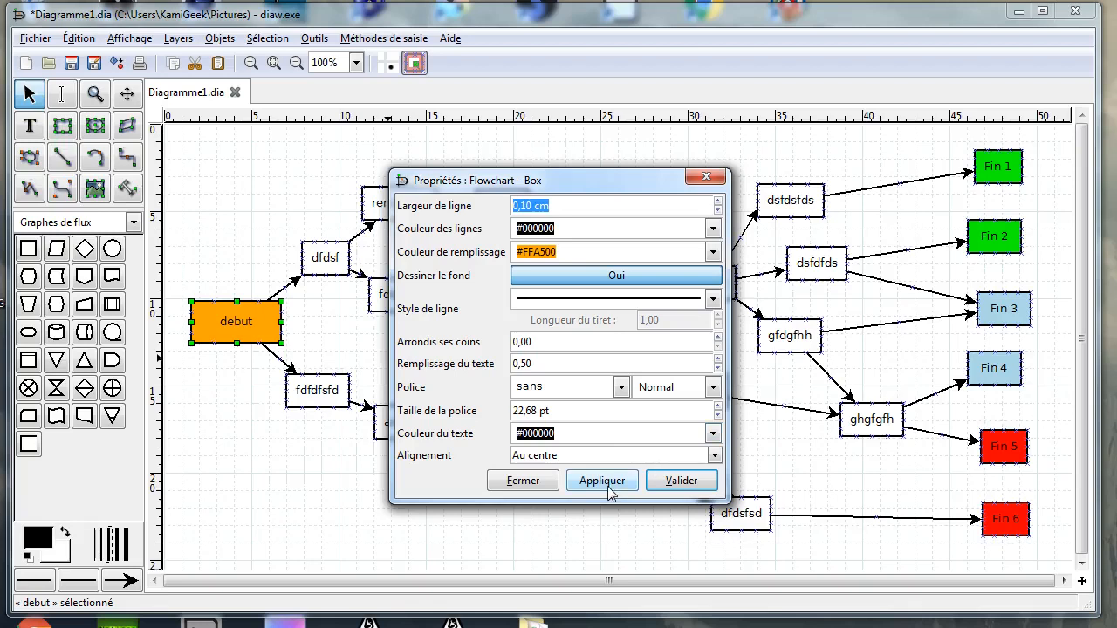
click(706, 177)
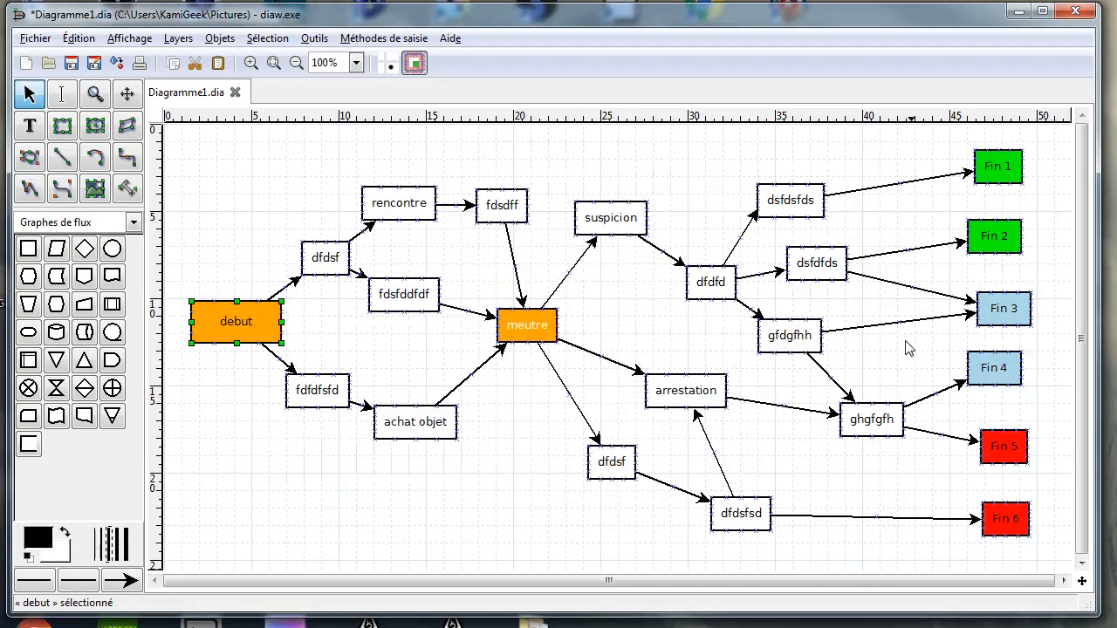
Connect achat objet to the lower dfdsf with an arc arrow, and fdsdff to dsfdsfds with a zigzag arrow
click(95, 158)
drag(415, 421, 611, 463)
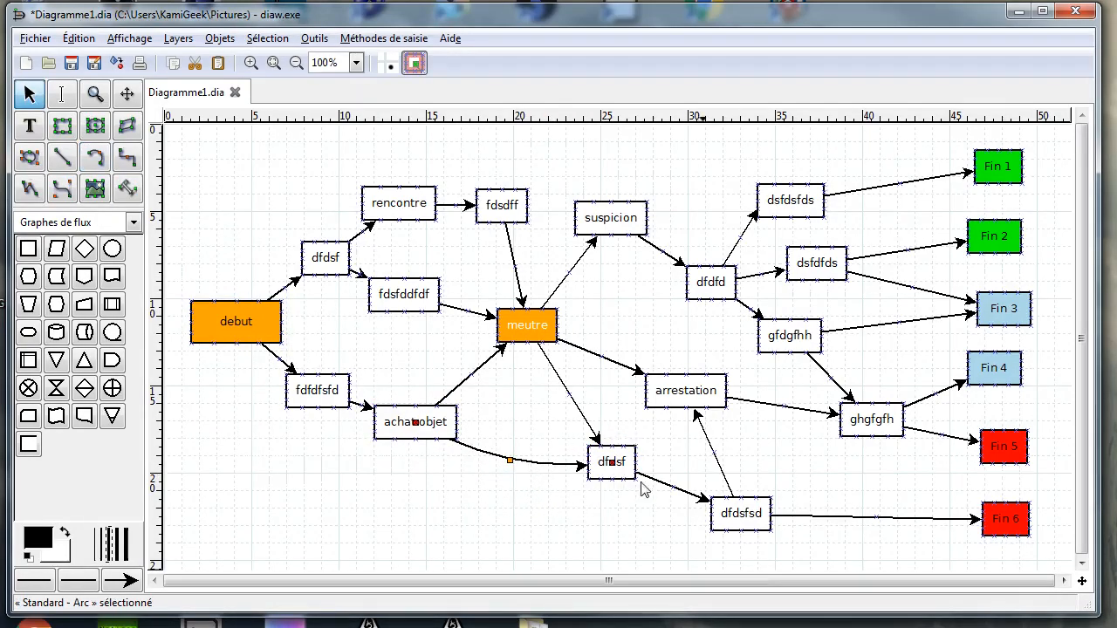
click(131, 160)
drag(505, 199, 771, 199)
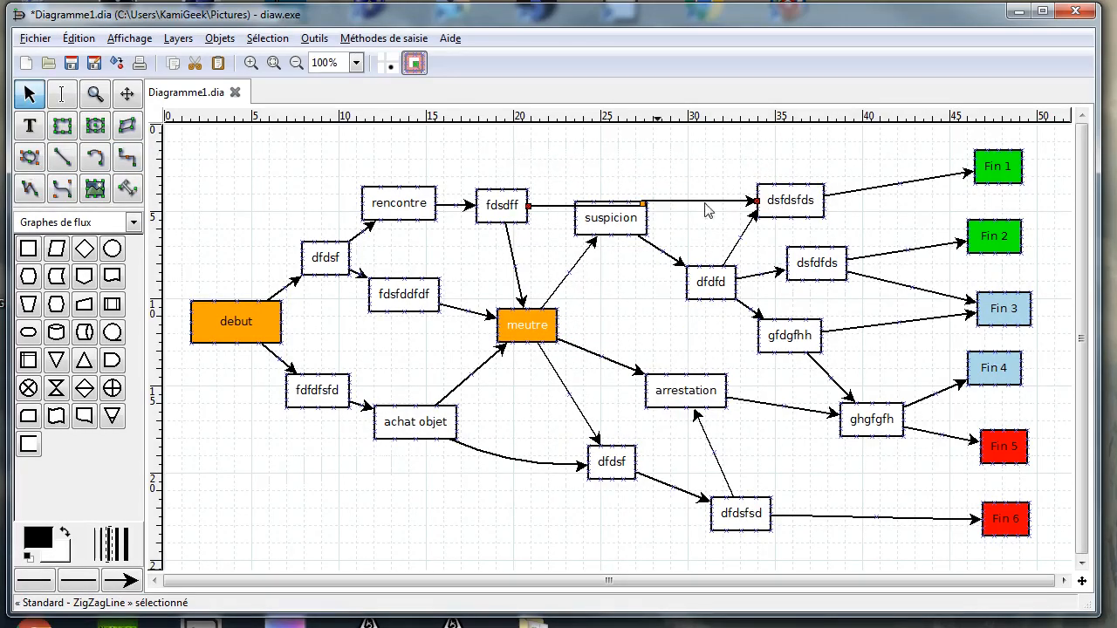
Shift the zigzag arrow's bend right past suspicion, and delete both the zigzag arrow and the arc
drag(643, 203, 699, 168)
drag(697, 206, 695, 215)
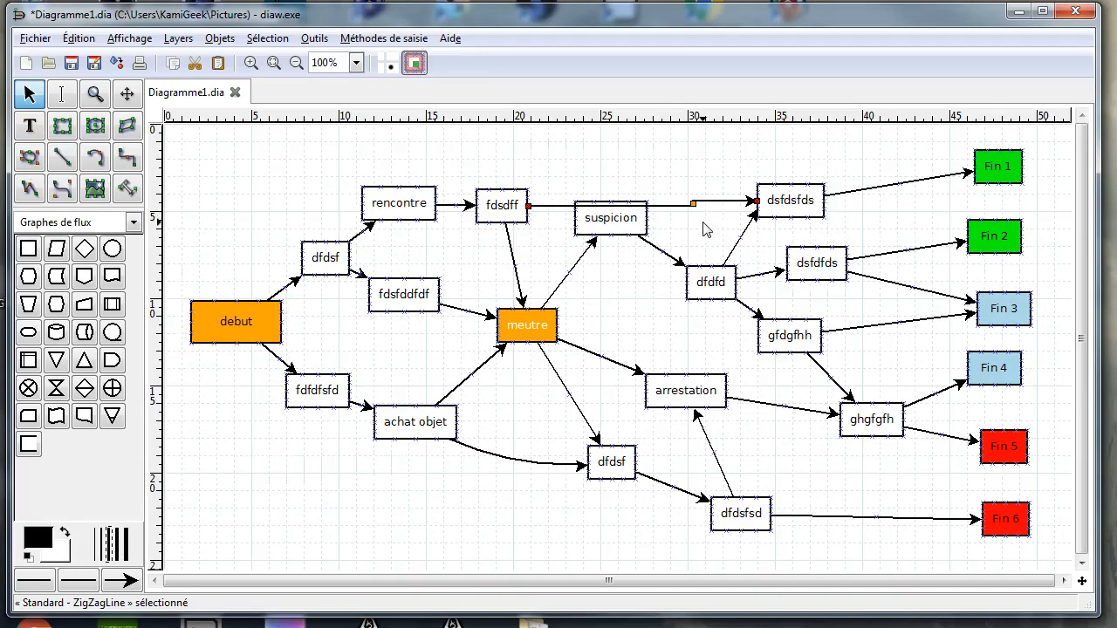
key(Delete)
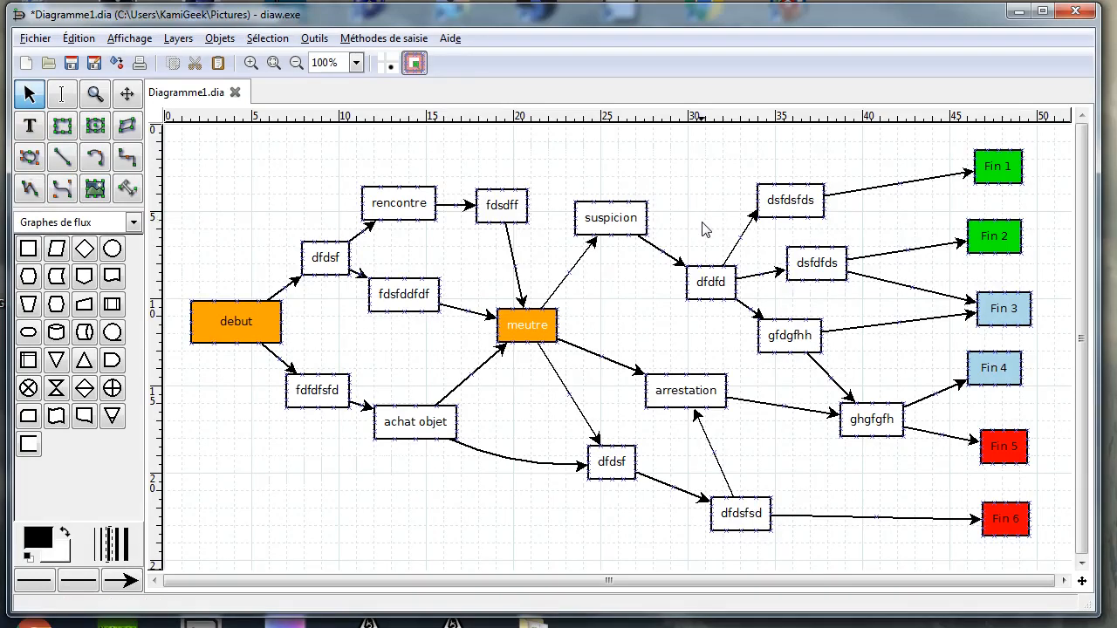
click(497, 460)
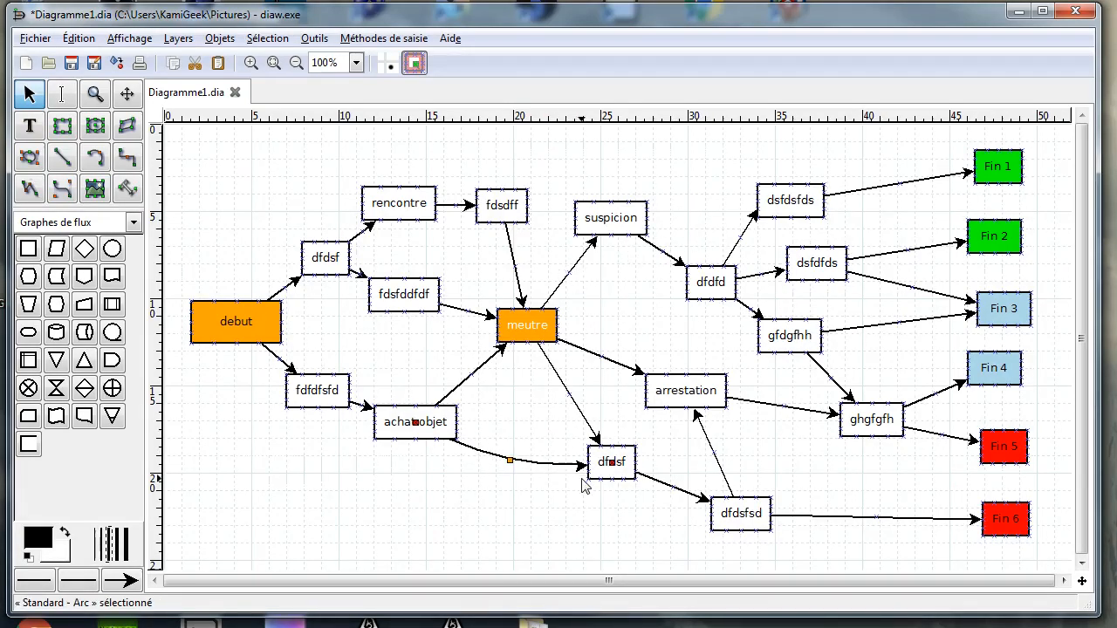
key(Delete)
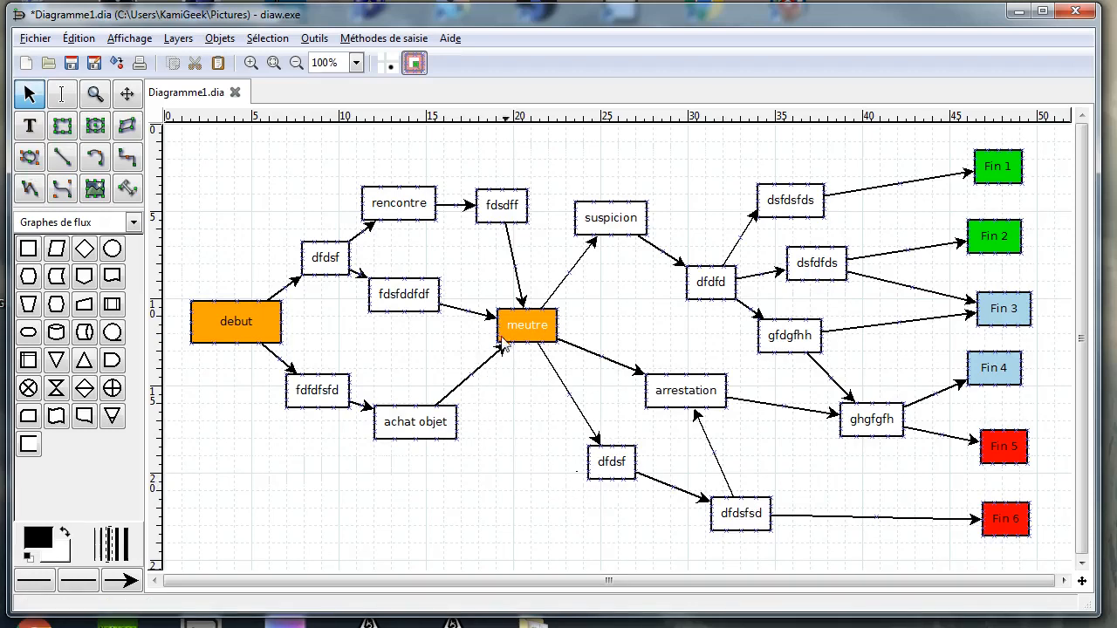
Set the default start and end arrowheads for new lines to hollow triangles
click(467, 384)
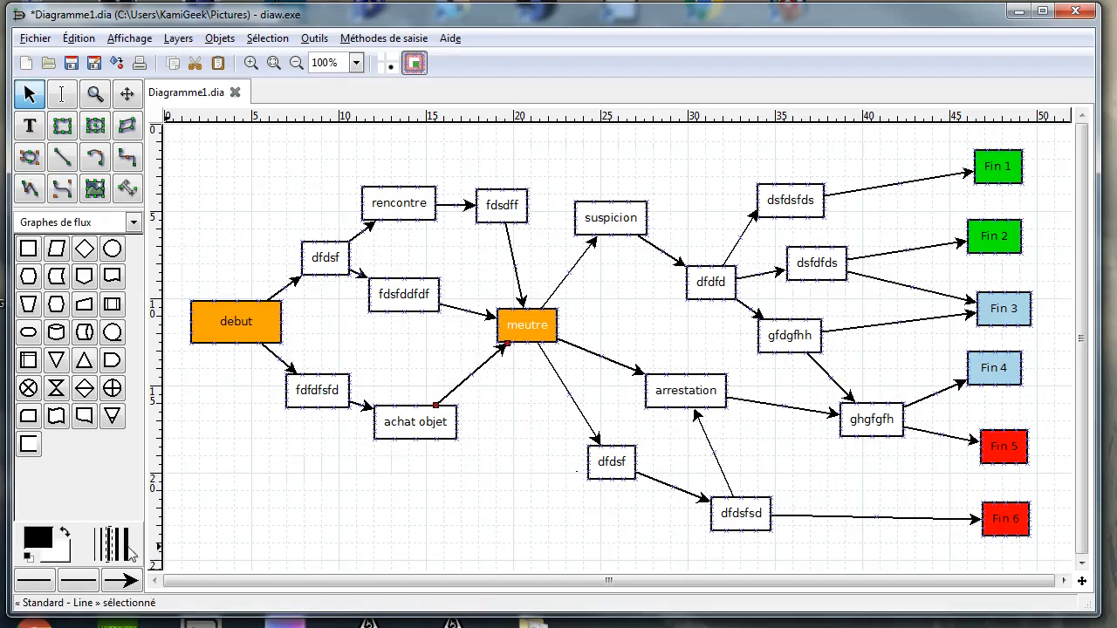
click(122, 584)
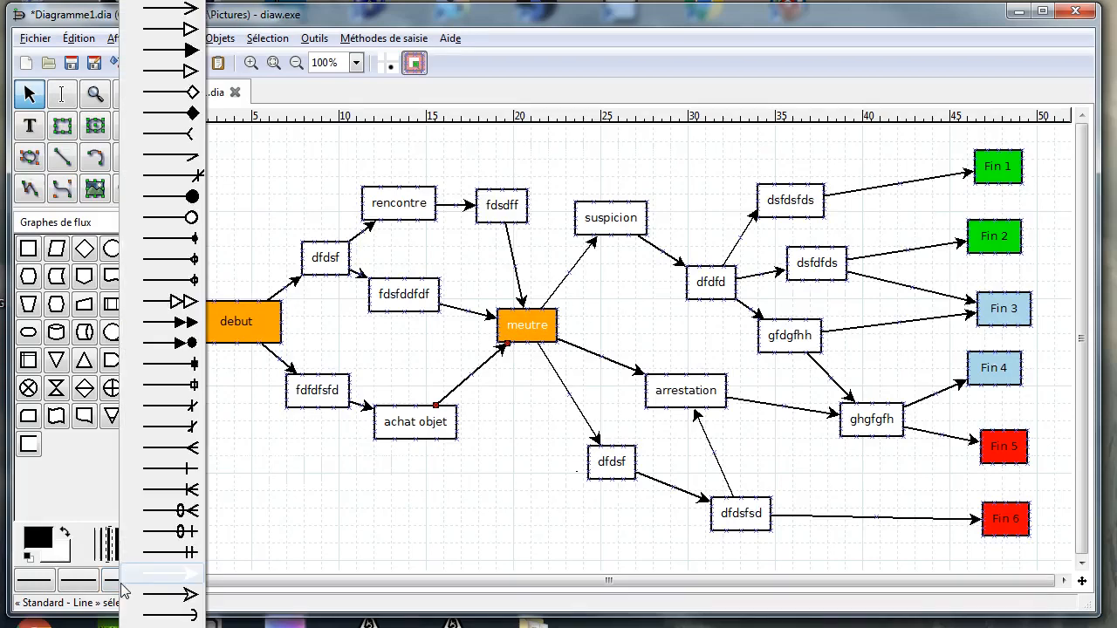
click(161, 72)
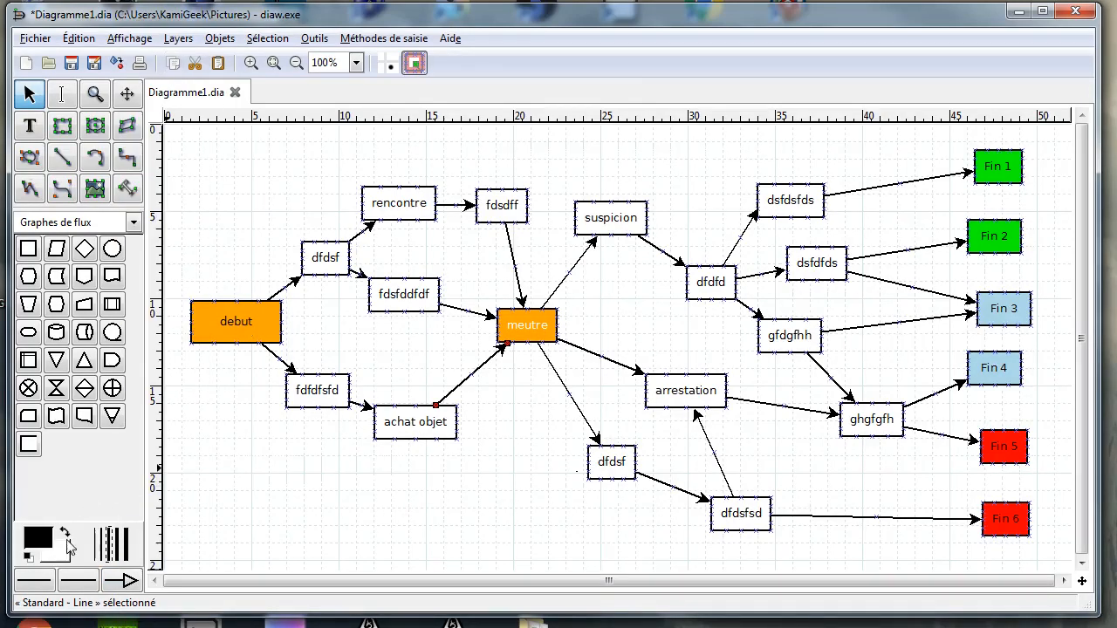
click(46, 582)
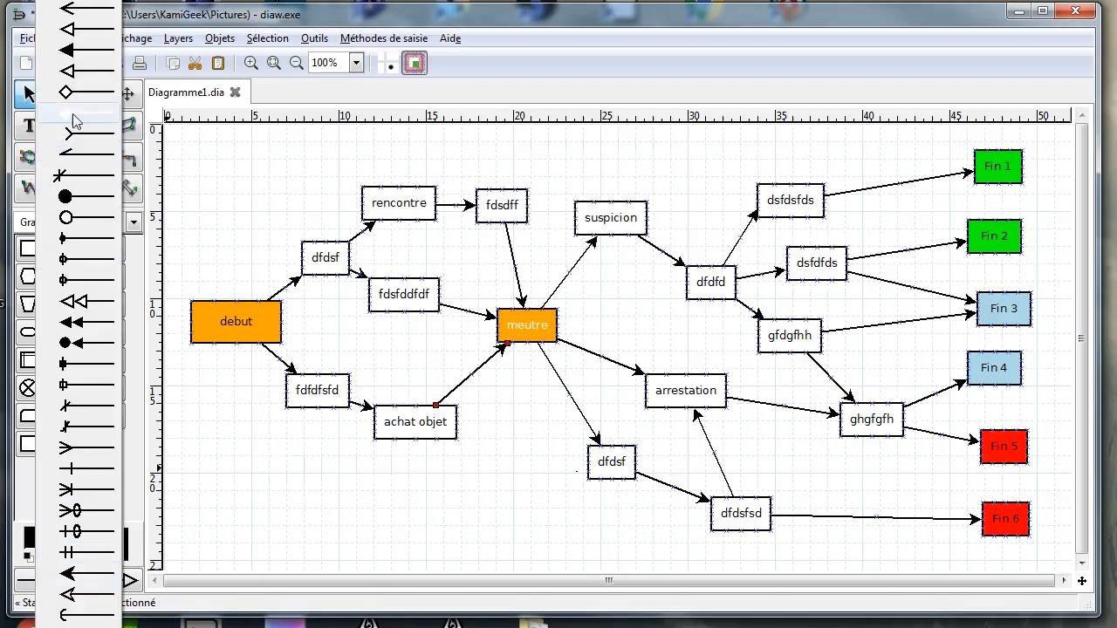
click(73, 79)
Nudge achat objet slightly up and left, and draw a straight double-headed line from it to the lower dfdsf
click(62, 157)
drag(428, 425, 602, 460)
click(70, 159)
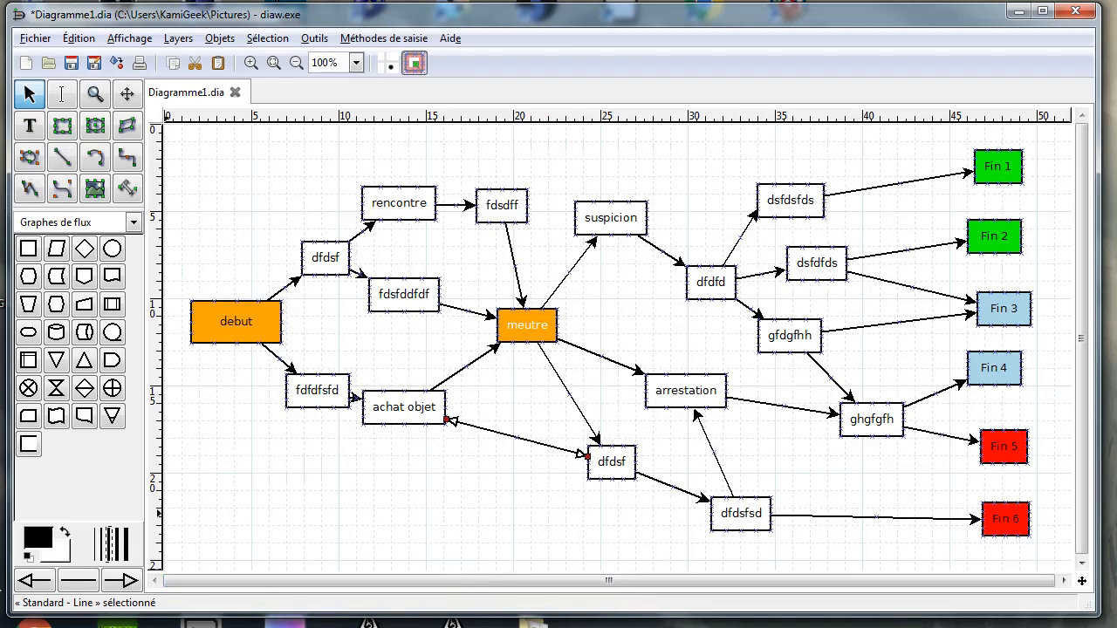
Set the default line style to no start arrow and a filled triangle end arrow, and delete the double-headed line
click(27, 583)
click(70, 58)
click(122, 581)
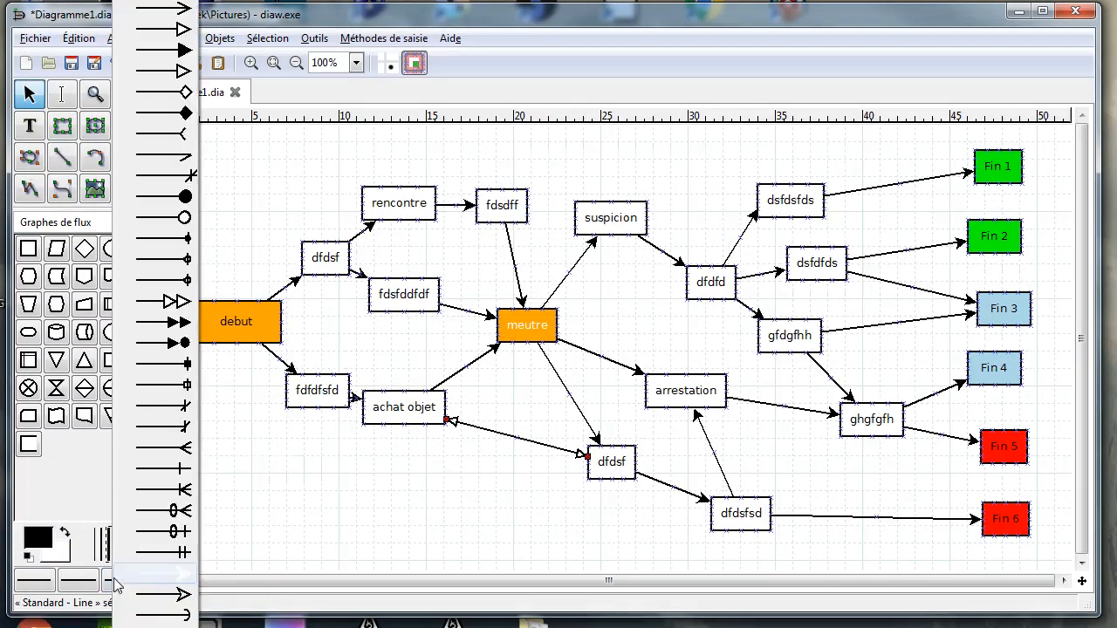
click(140, 60)
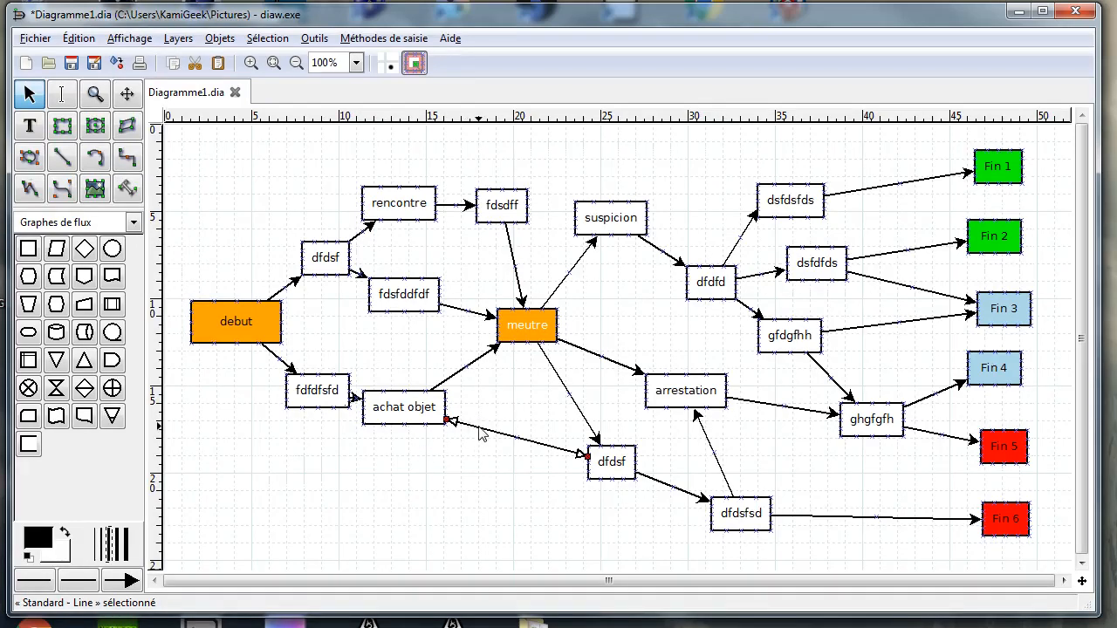
key(Delete)
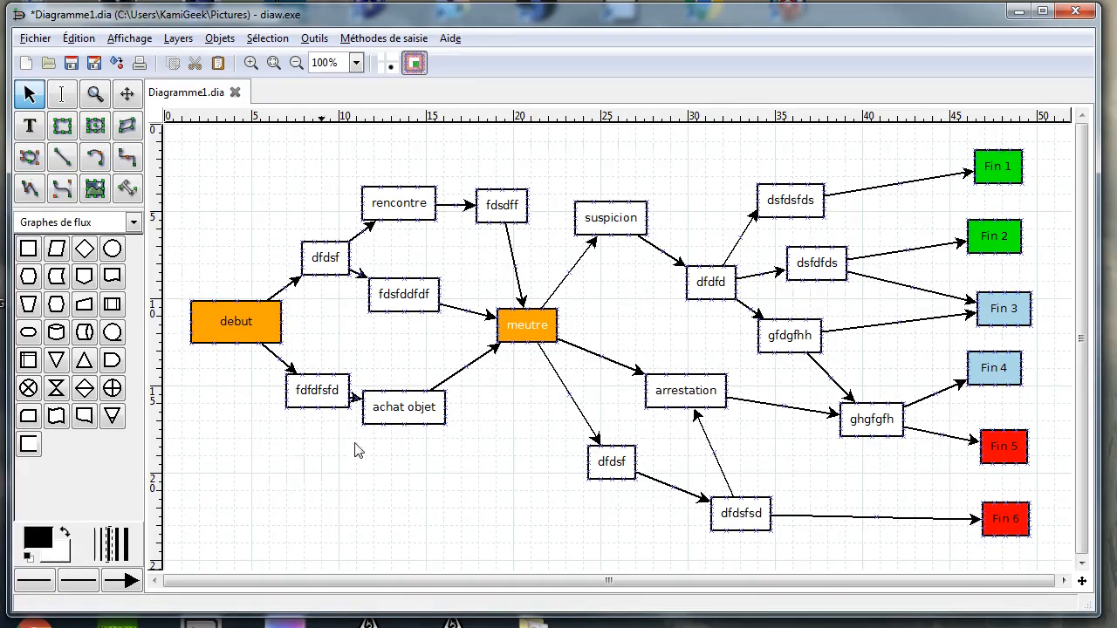
Reverse the line between achat objet and meutre by giving it a filled start arrow and no end arrow
double_click(456, 377)
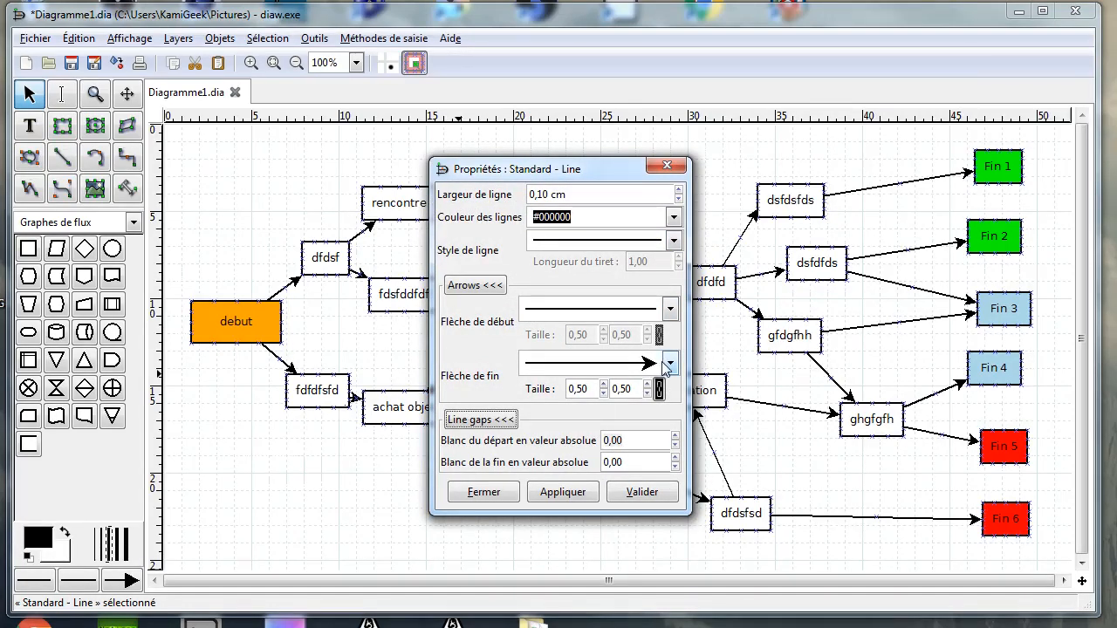
drag(517, 174, 725, 172)
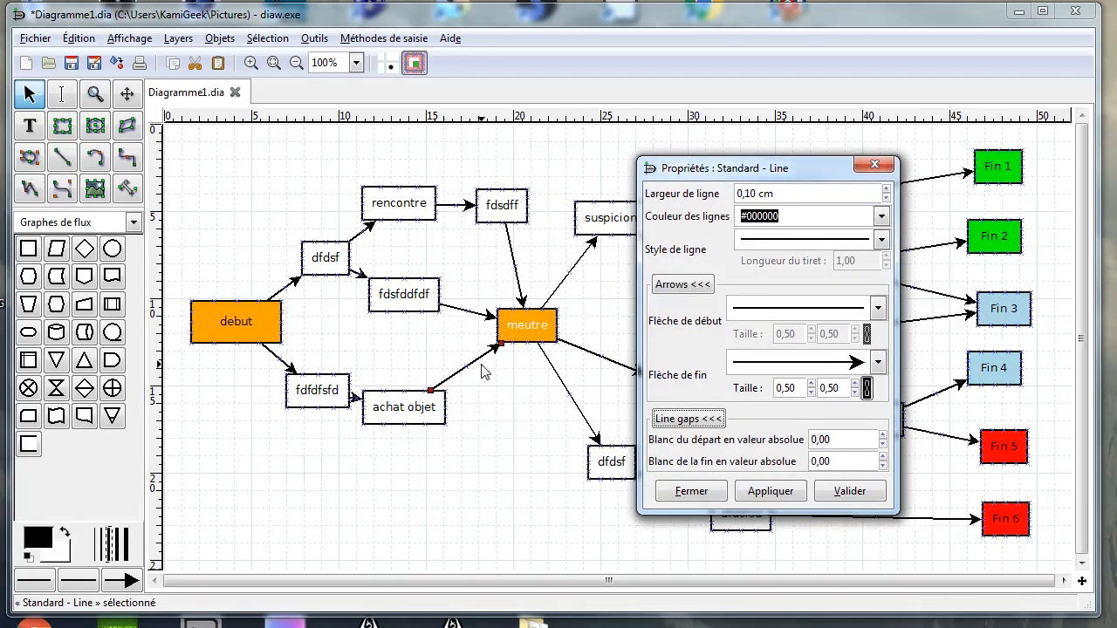
click(878, 362)
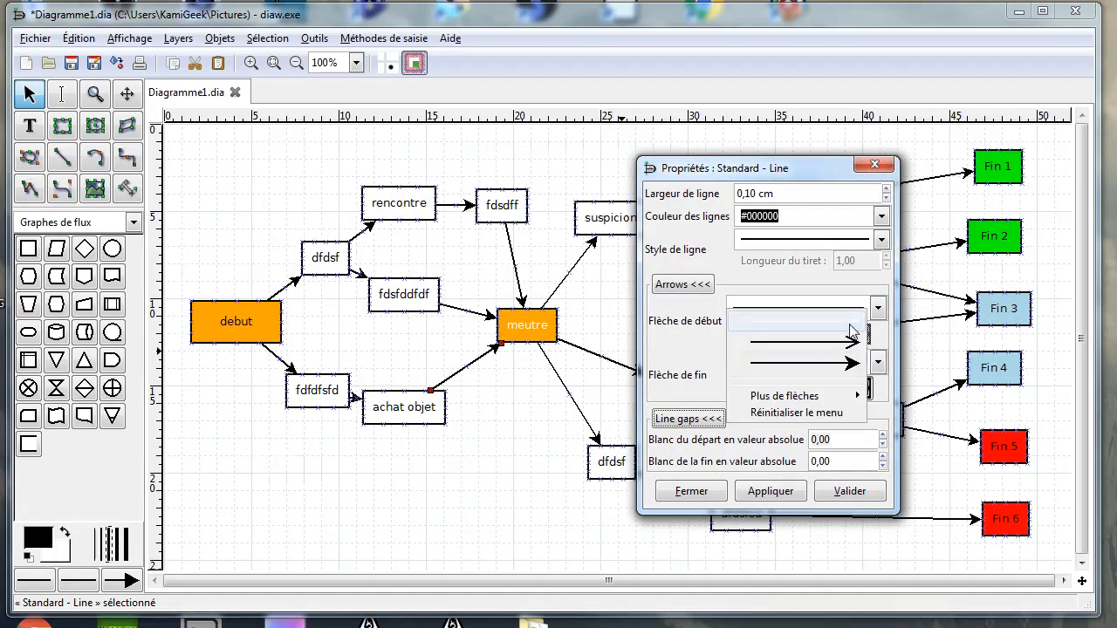
click(851, 334)
click(878, 307)
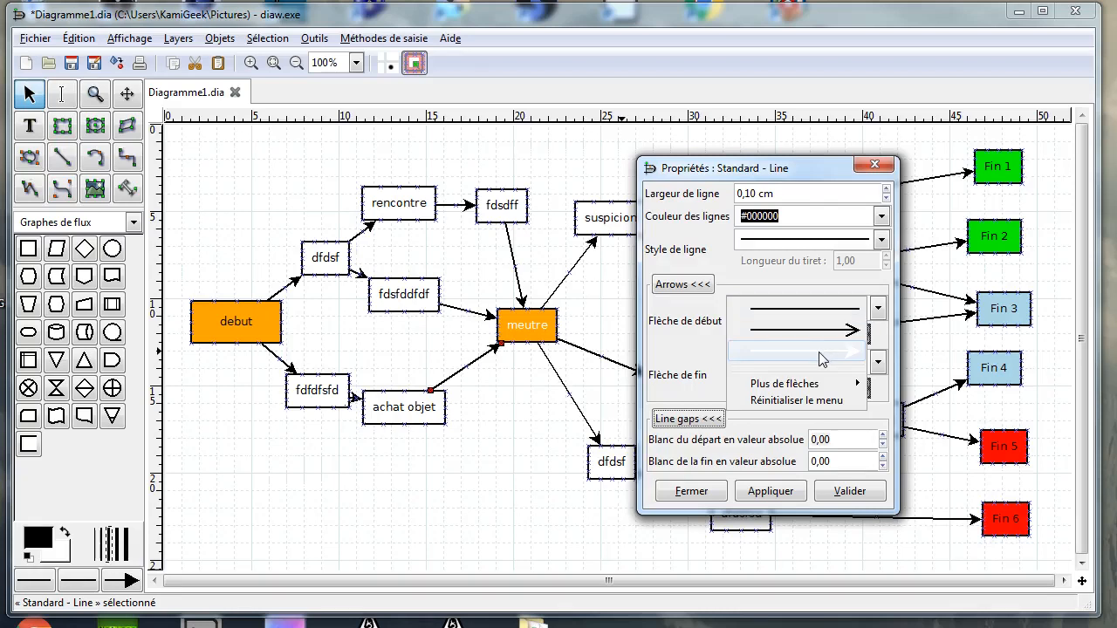
click(820, 358)
click(772, 492)
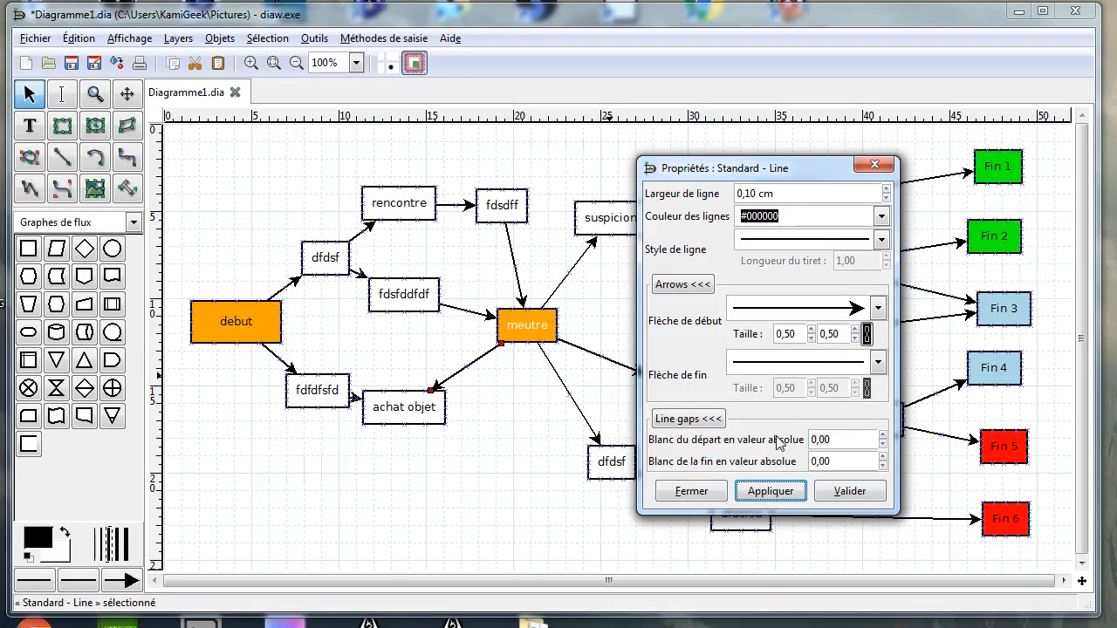
Restore the line's direction towards meutre by removing its start arrow and applying the filled end arrow
click(878, 307)
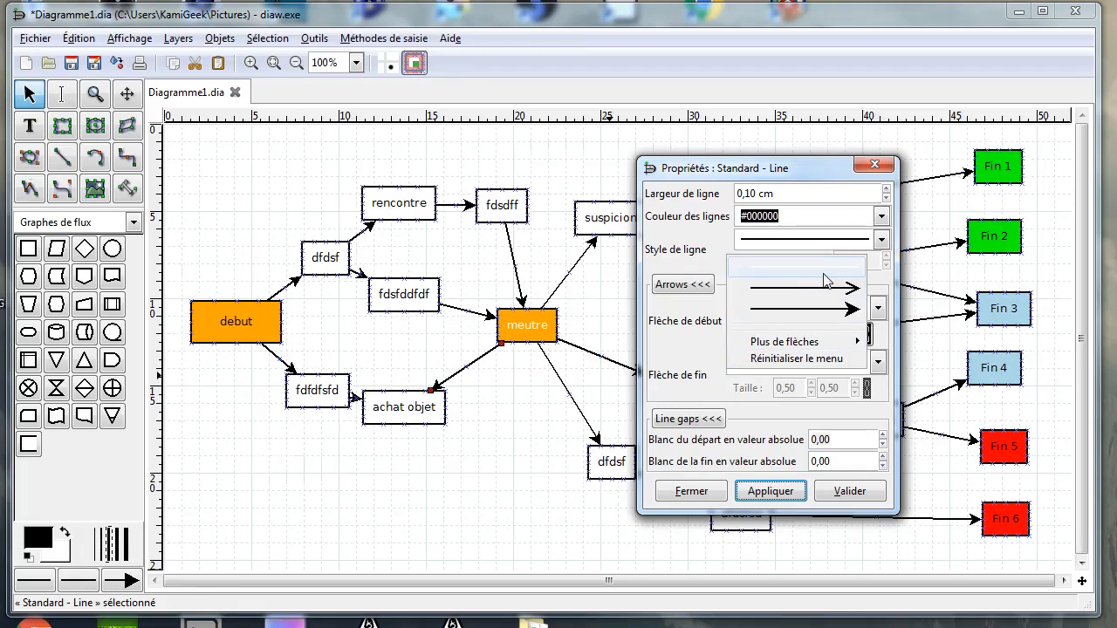
click(826, 279)
click(844, 363)
click(845, 377)
click(782, 492)
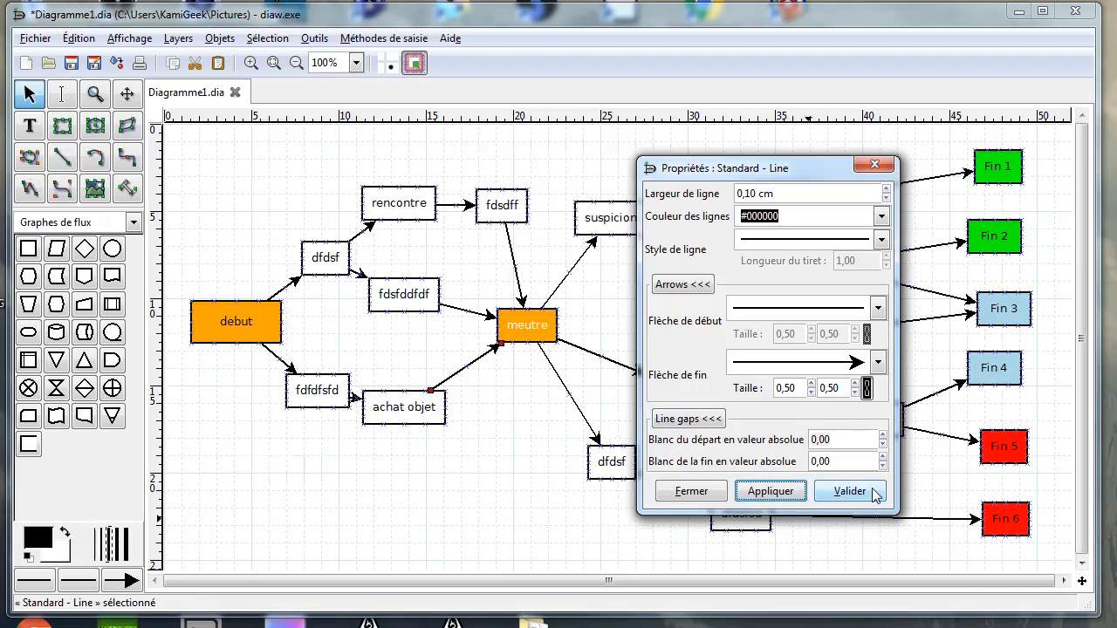
Apply a line width of 6,30 cm to the arrow from achat objet to meutre
drag(888, 194, 903, 129)
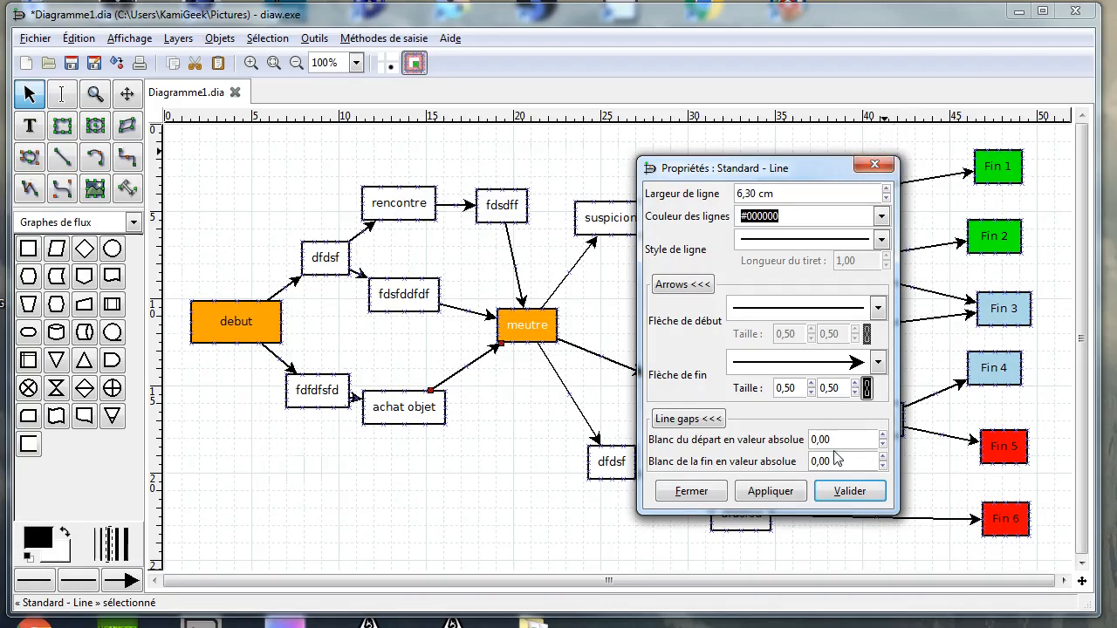
click(775, 490)
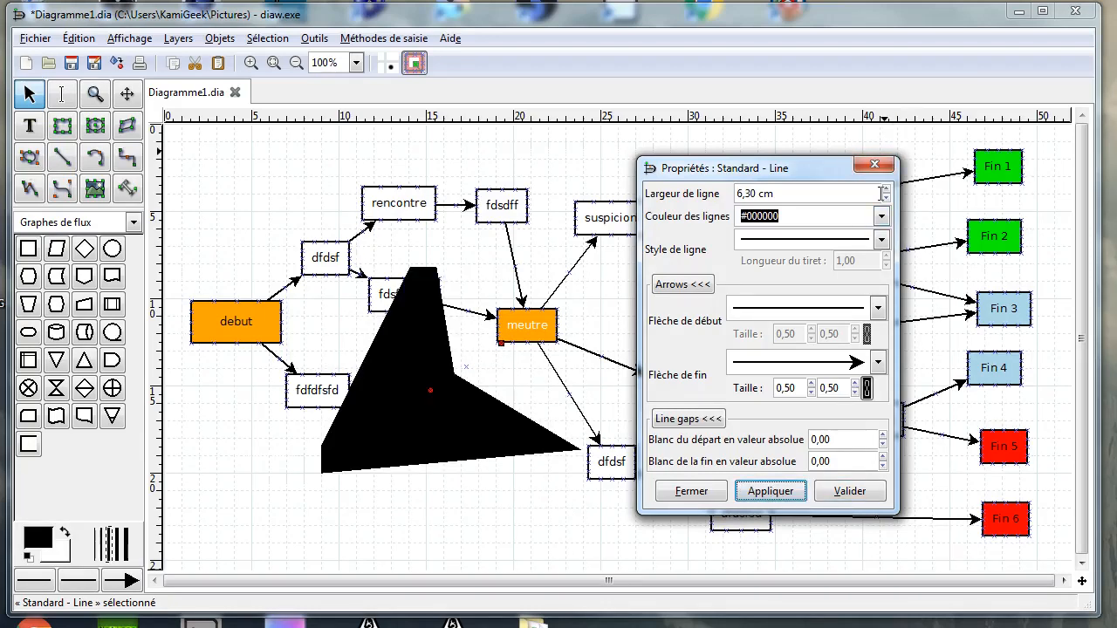
Set the width of the arrow from achat objet to meutre to 0,60 cm and close its properties
mouse_move(888, 191)
mouse_down()
mouse_move(884, 248)
mouse_move(888, 200)
mouse_up()
click(771, 491)
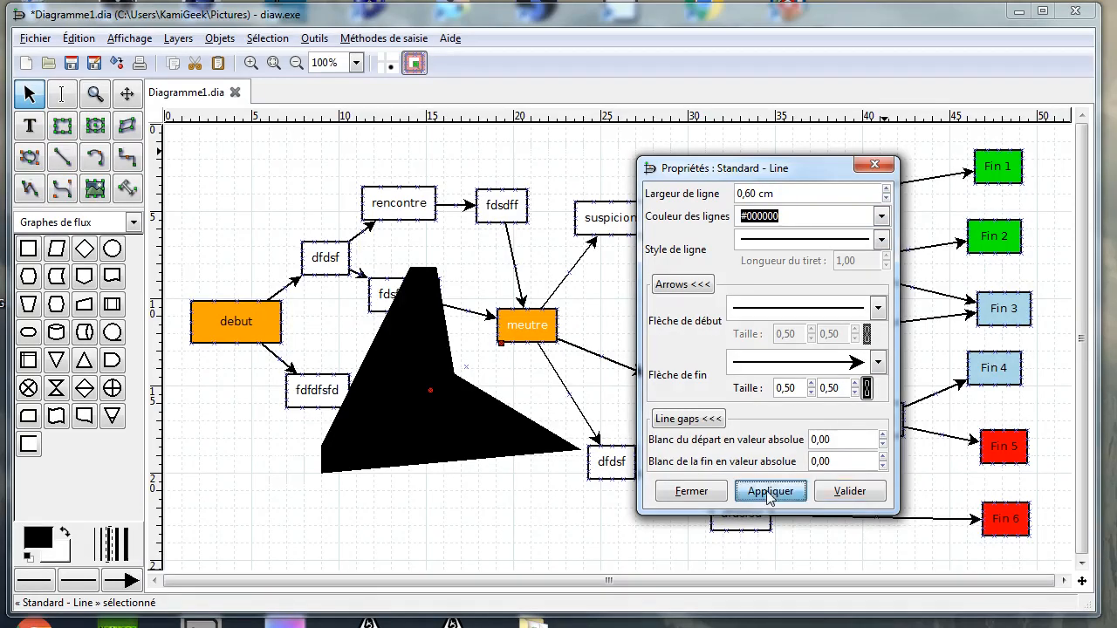
click(847, 492)
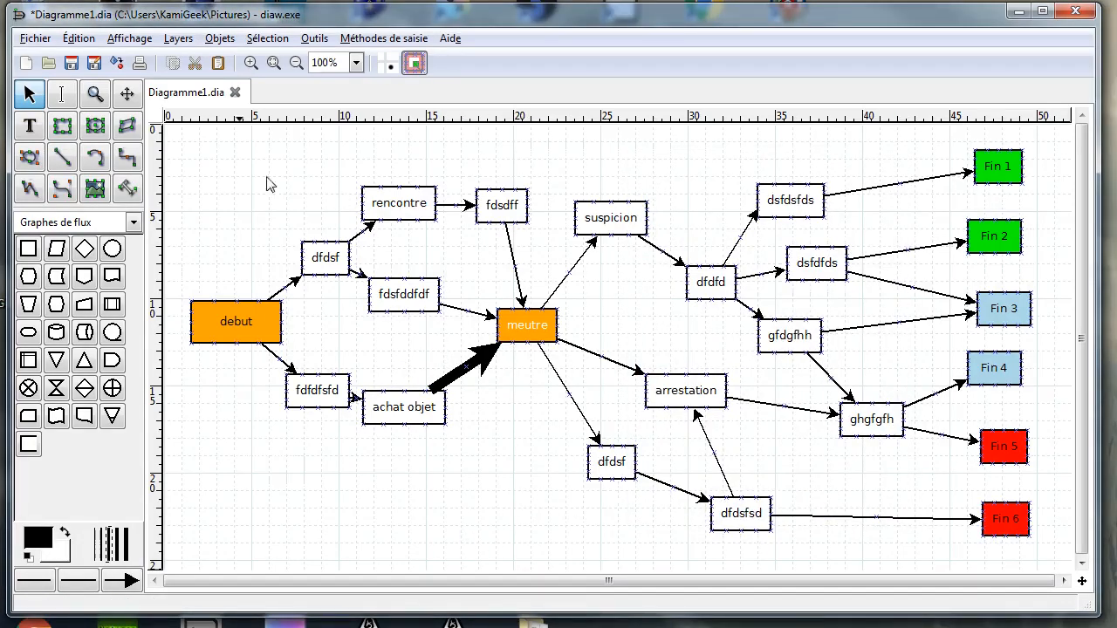
Draw a Bezier arrow from achat objet to the lower dfdsf, bend it downward with its control points, and delete it
click(61, 191)
mouse_move(428, 416)
mouse_down()
mouse_move(524, 469)
mouse_move(611, 461)
mouse_up()
drag(473, 409, 388, 500)
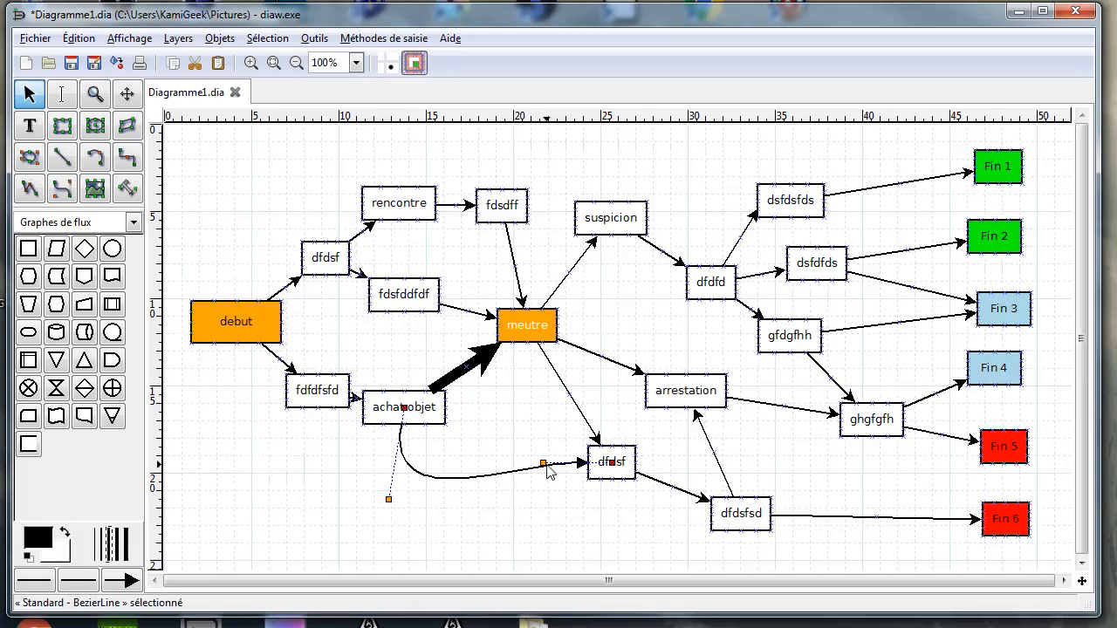
drag(543, 464, 515, 542)
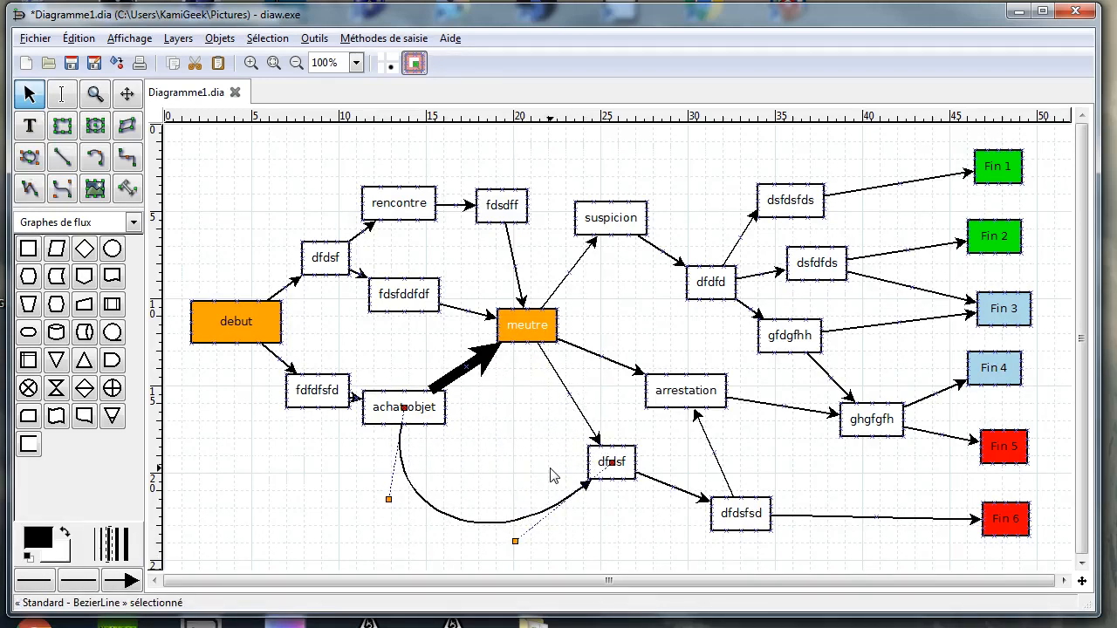
key(Delete)
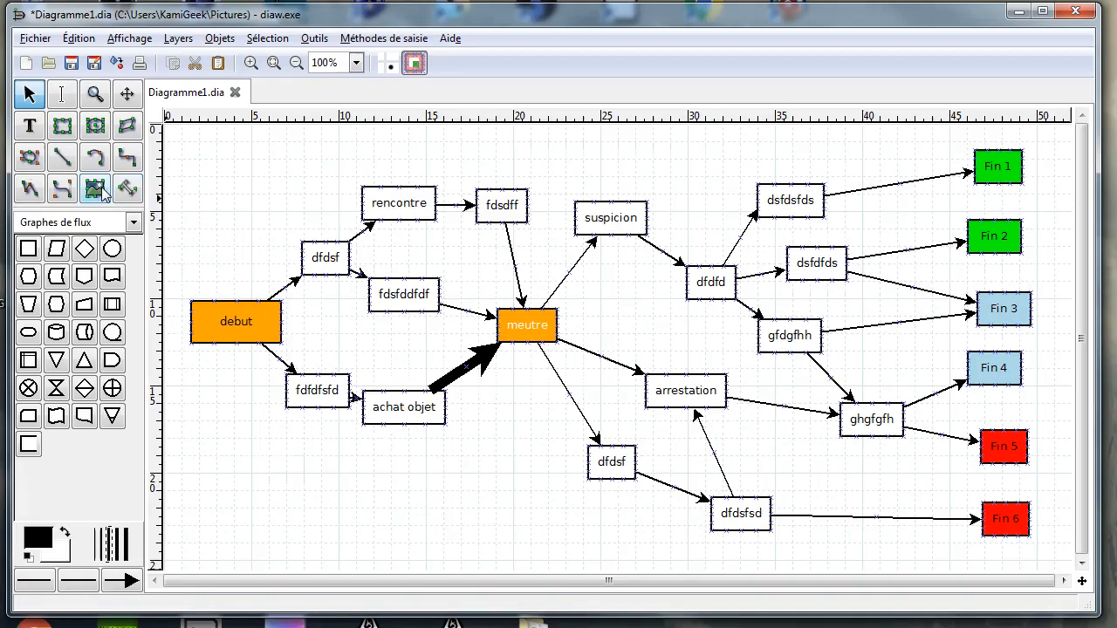
Draw a polyline arrow from achat objet to the lower dfdsf, move it below the boxes, and delete it
click(33, 192)
drag(406, 409, 611, 461)
drag(528, 440, 511, 497)
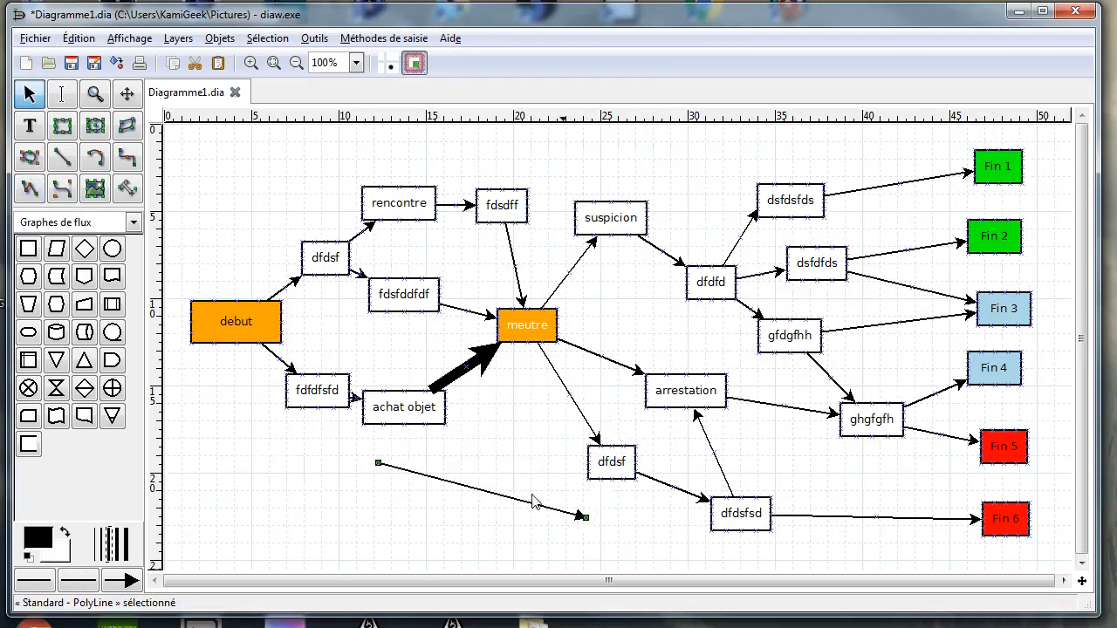
key(Delete)
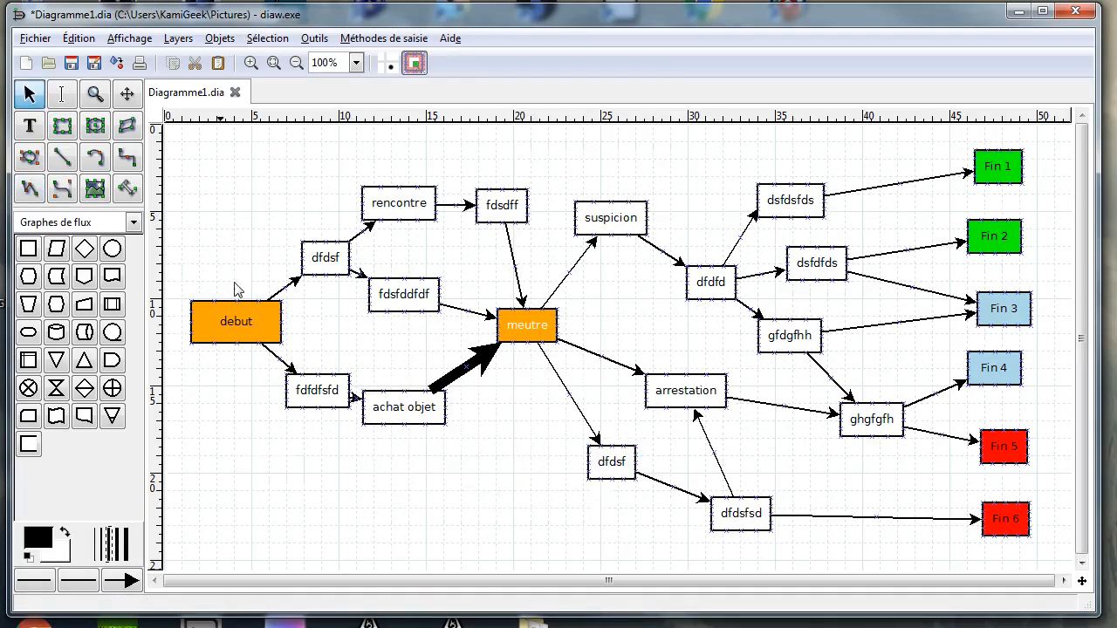
Draw a short polyline from rencontre up and to the right, and delete it
click(30, 189)
mouse_move(400, 203)
mouse_down()
mouse_move(472, 307)
mouse_move(319, 390)
mouse_move(289, 253)
mouse_move(573, 192)
mouse_move(683, 188)
mouse_move(768, 200)
mouse_move(450, 156)
mouse_up()
key(Delete)
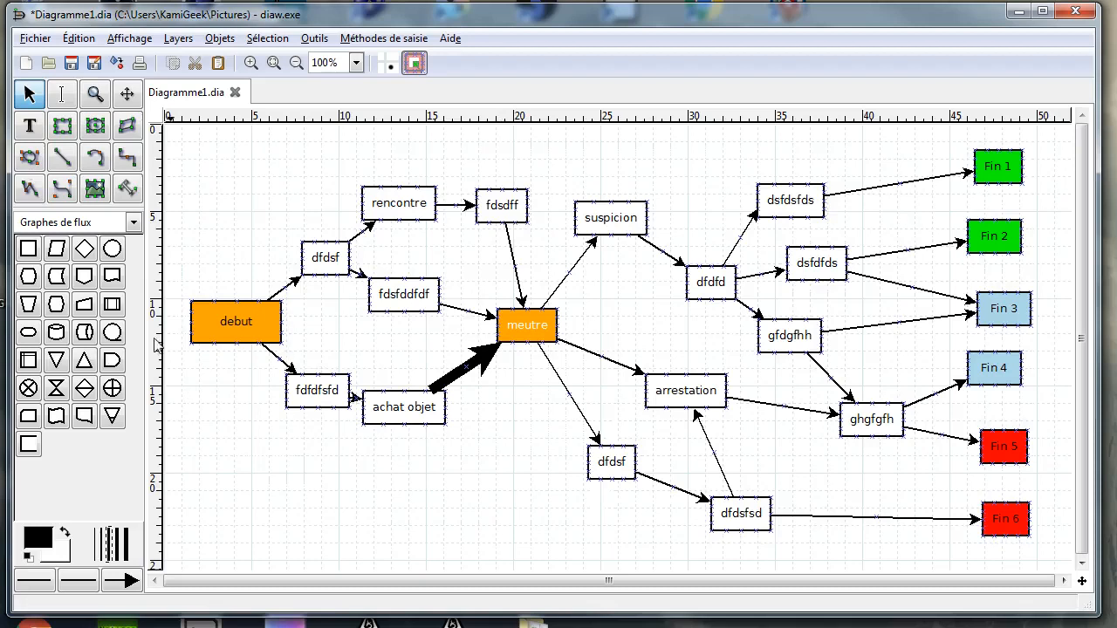
Draw a polyline arrow from fdfdfsfd down into the empty area below achat objet, and delete it
click(32, 192)
click(29, 192)
drag(318, 390, 423, 524)
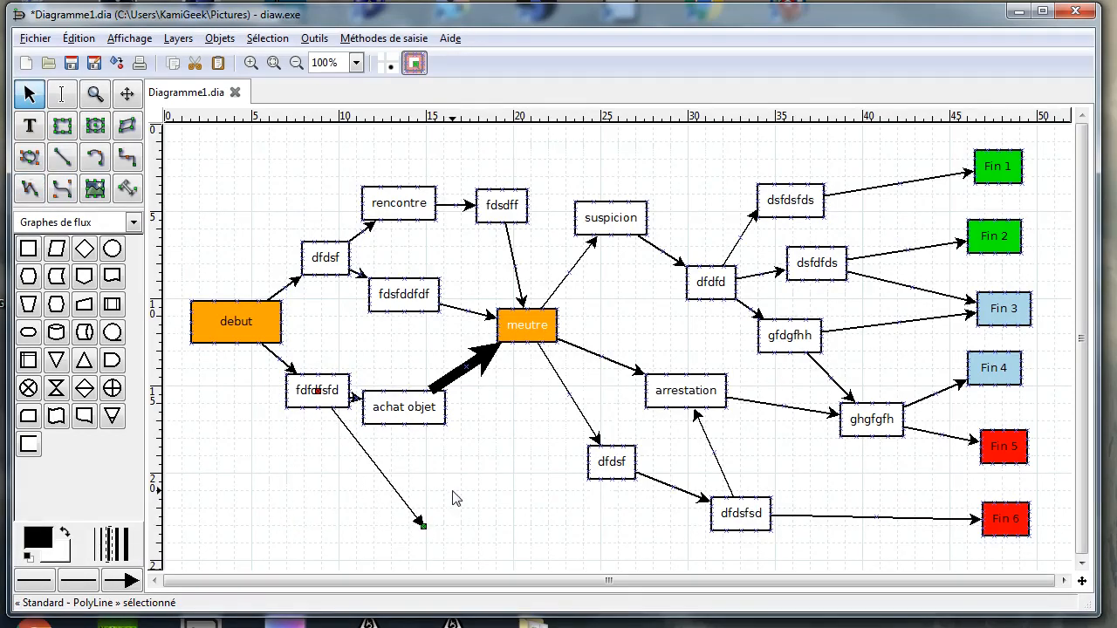
key(Delete)
Detach and reconnect the arrow between meutre and the lower dfdsf, and move the meutre box about 2 units to the right
click(566, 389)
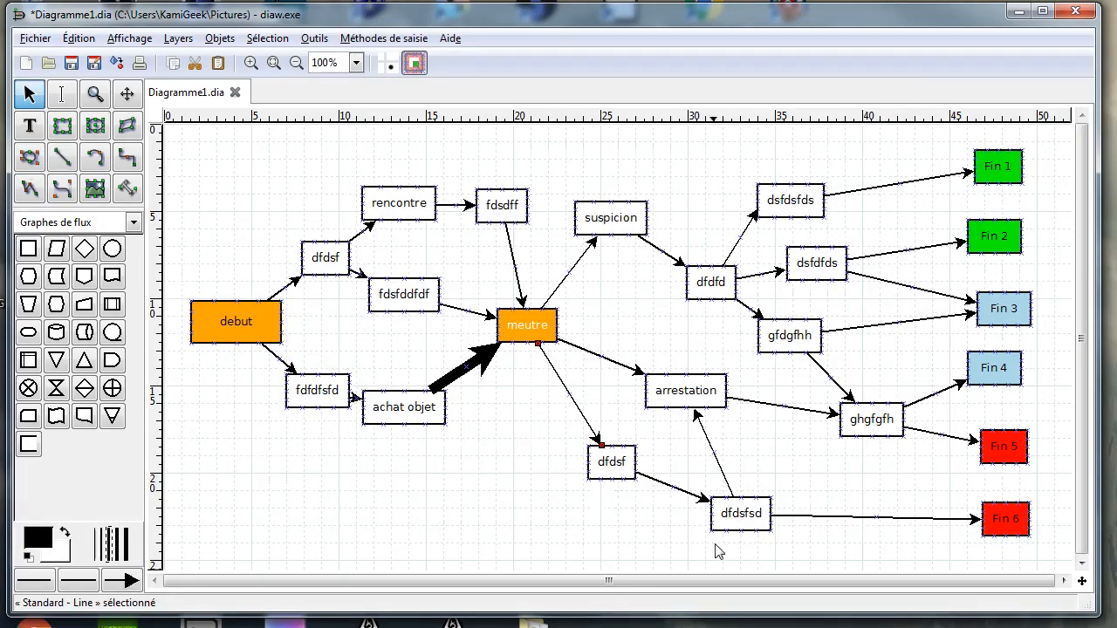
drag(554, 370, 539, 341)
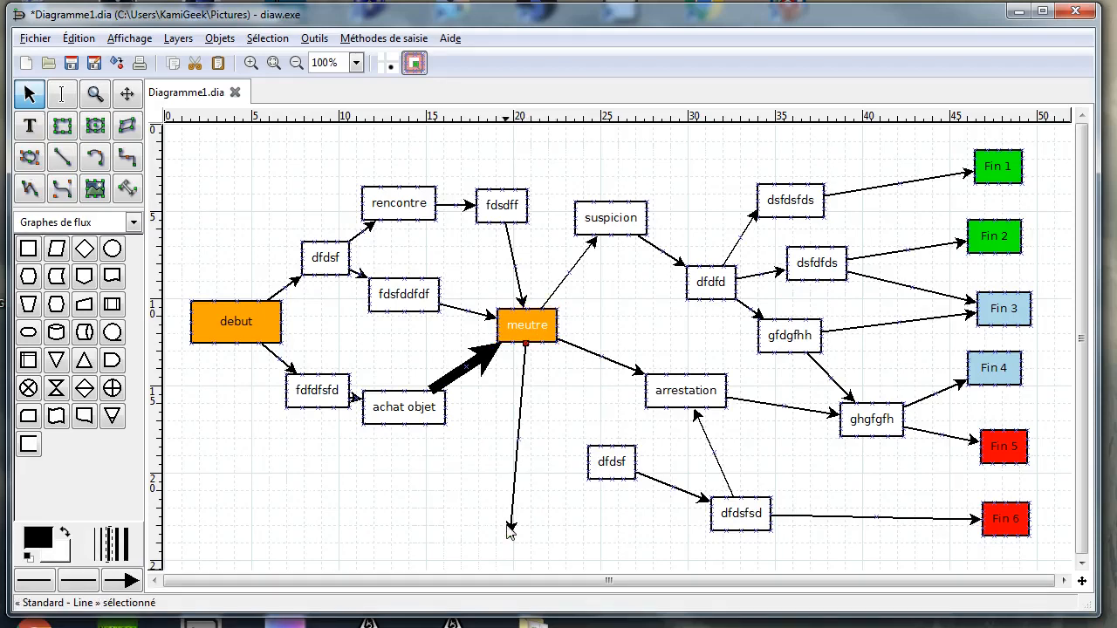
drag(511, 535, 609, 472)
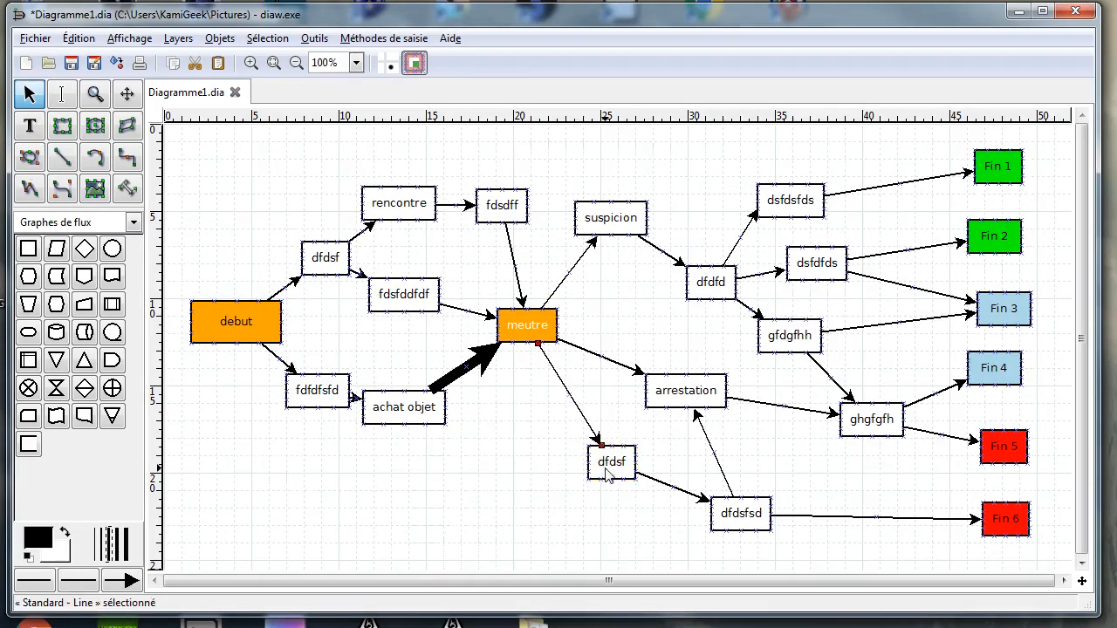
drag(531, 323, 570, 317)
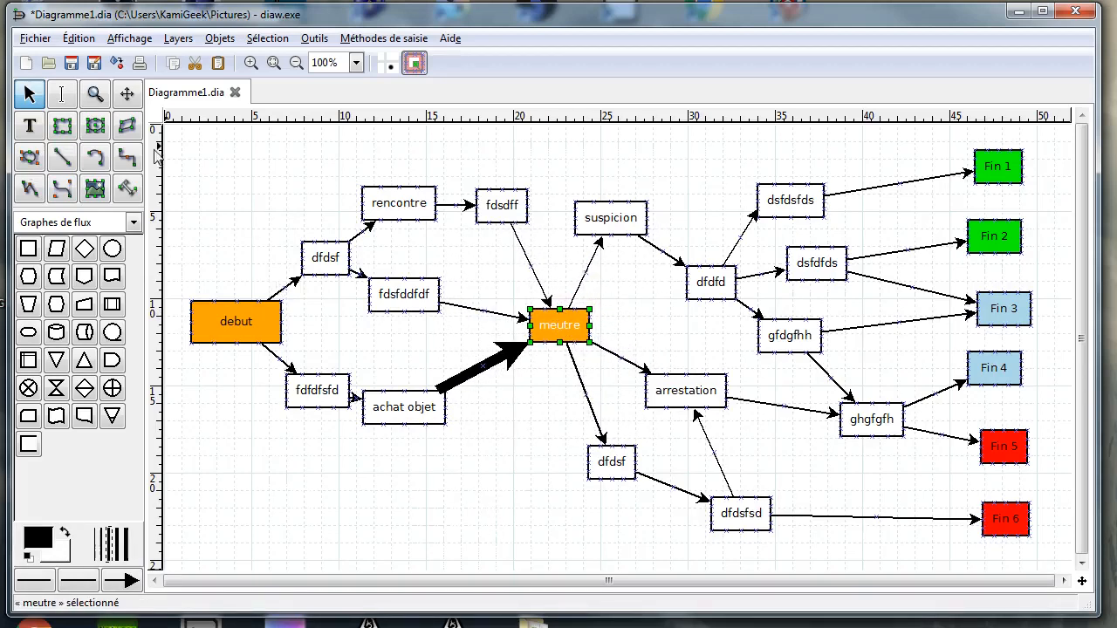
Magnify the area around the meutre box, and return the zoom to 100 %
click(95, 95)
drag(436, 267, 674, 434)
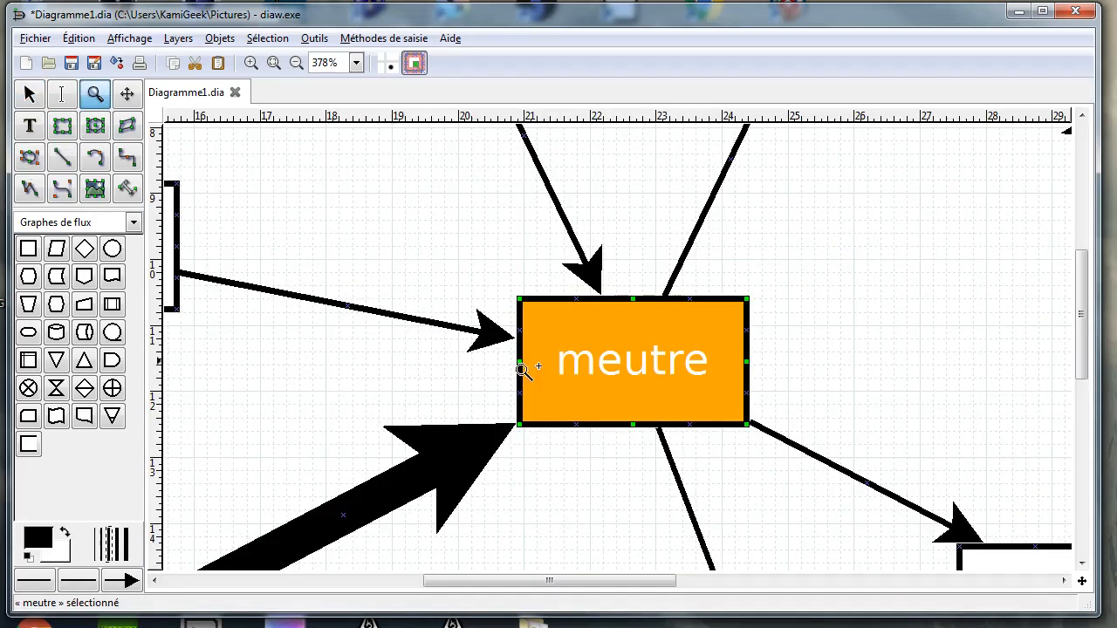
scroll(371, 371, down, 3)
scroll(371, 370, up, 3)
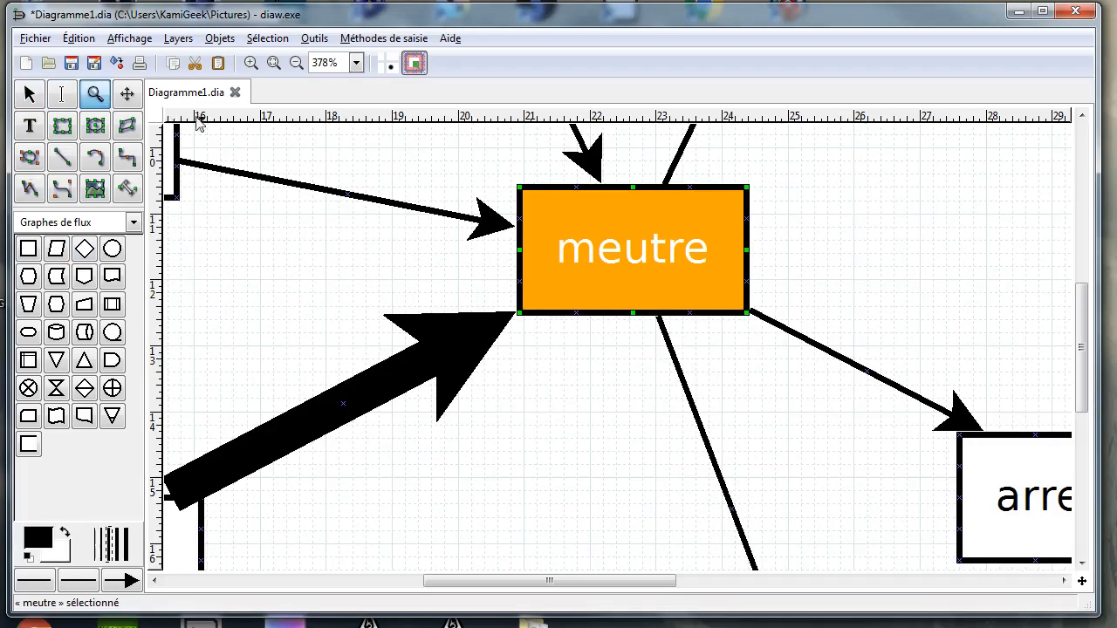
click(275, 65)
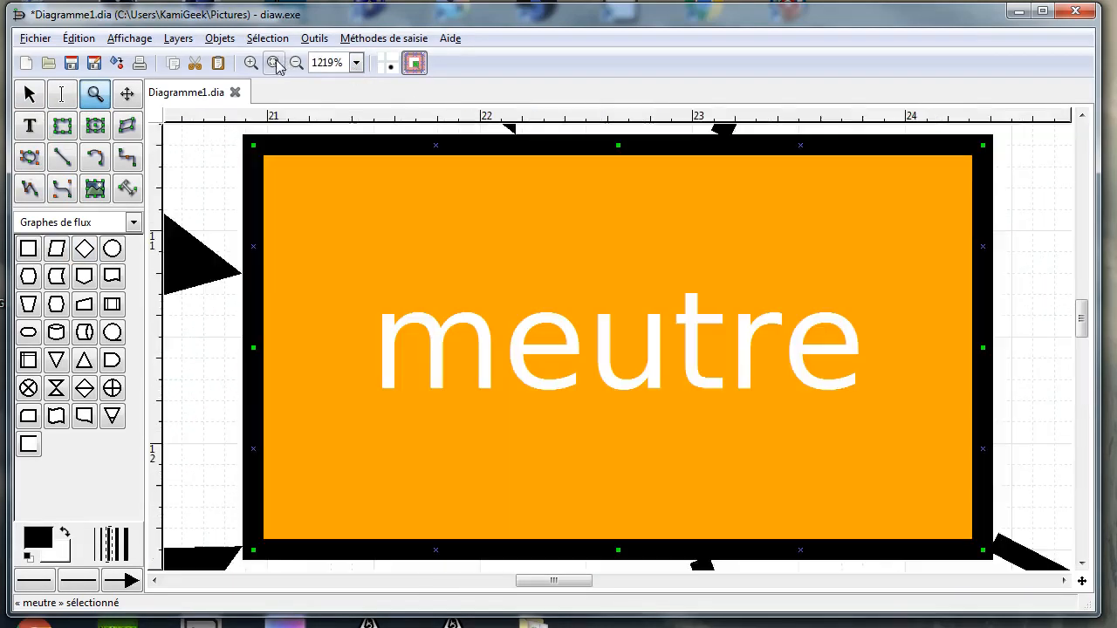
click(356, 63)
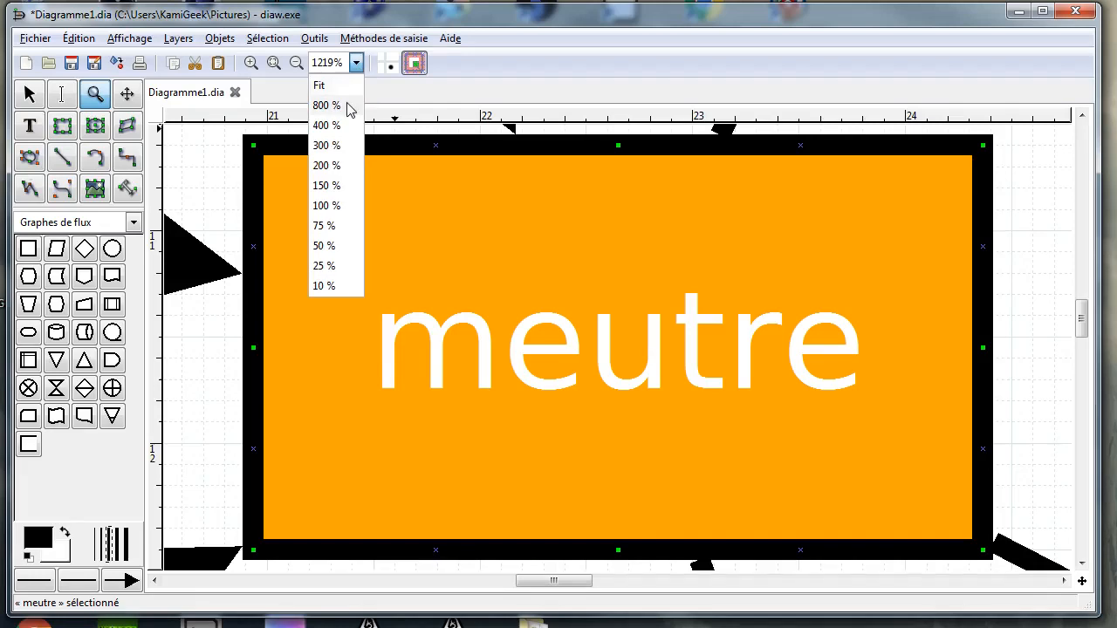
click(340, 206)
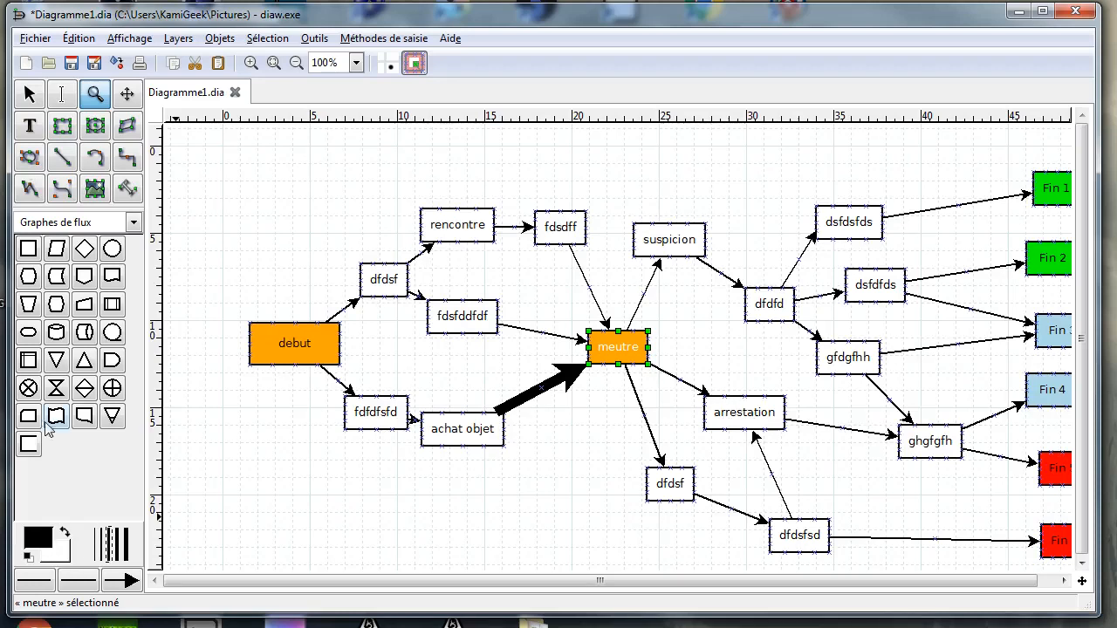
Examine the list of available shape sheets, including the additional ones under Autres feuilles
click(133, 222)
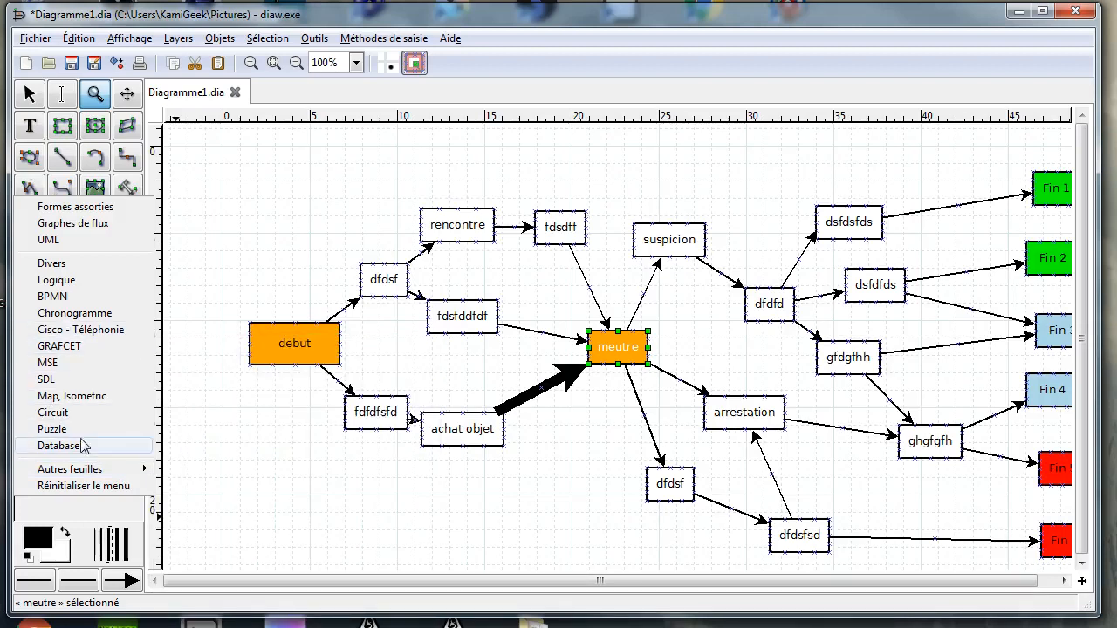
mouse_move(94, 471)
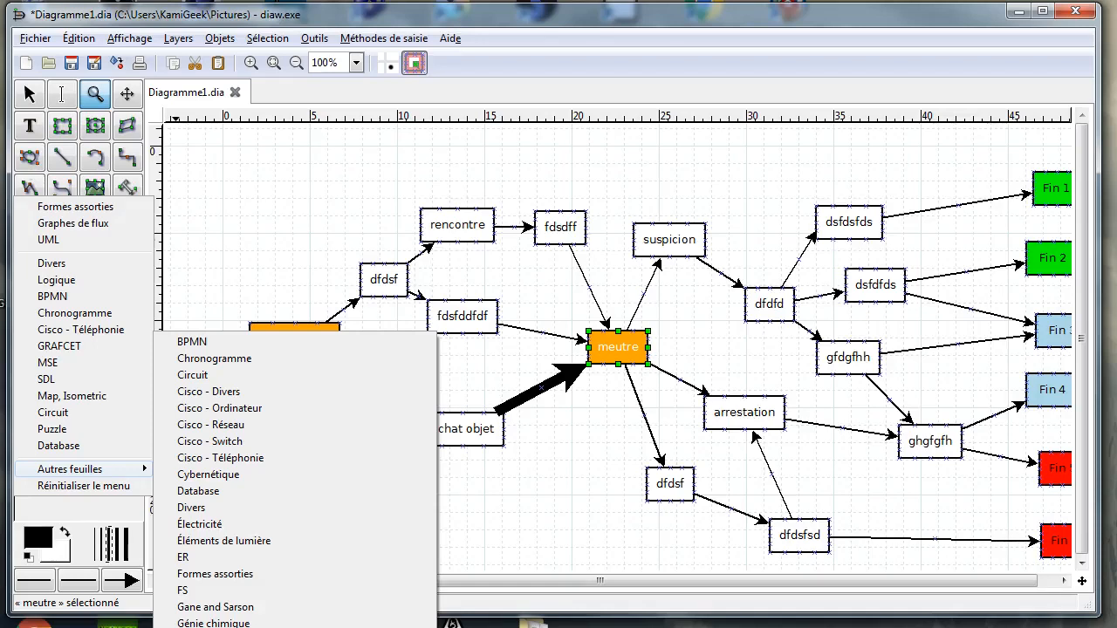
key(alt+Tab)
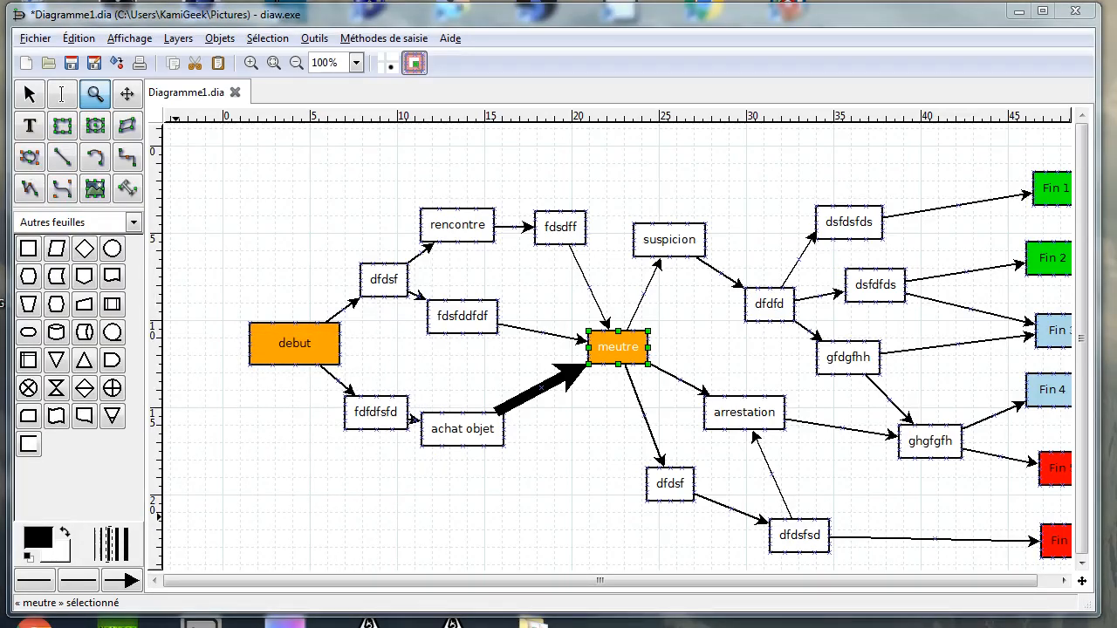
Pan the canvas until the whole flowchart from debut to the Fin boxes is in view, and reactivate the Modify tool
drag(626, 442, 537, 436)
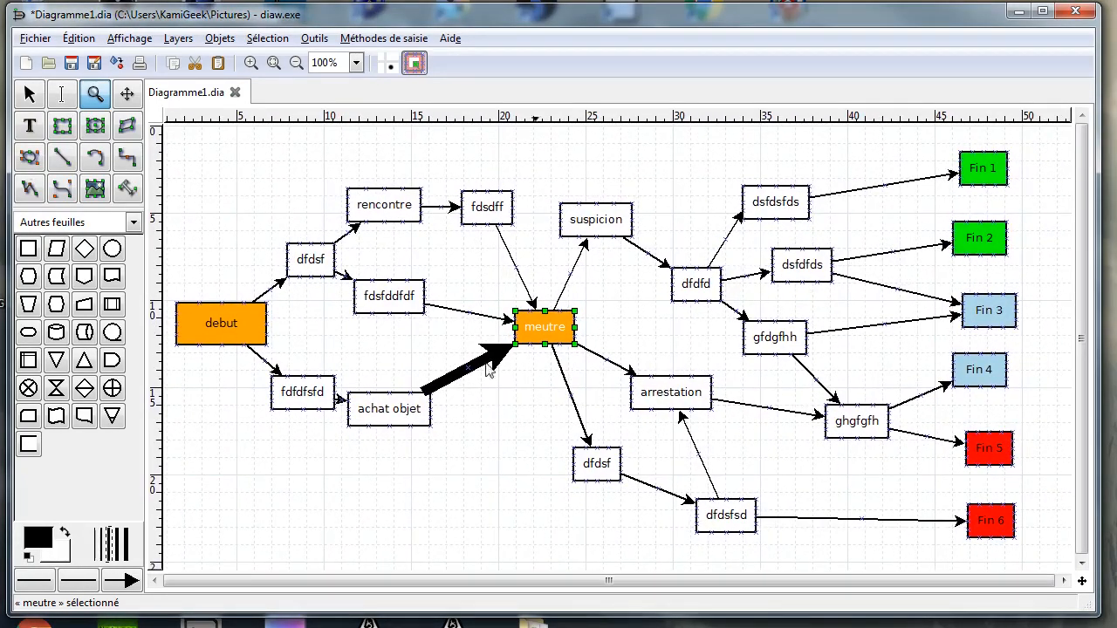
drag(492, 399, 515, 396)
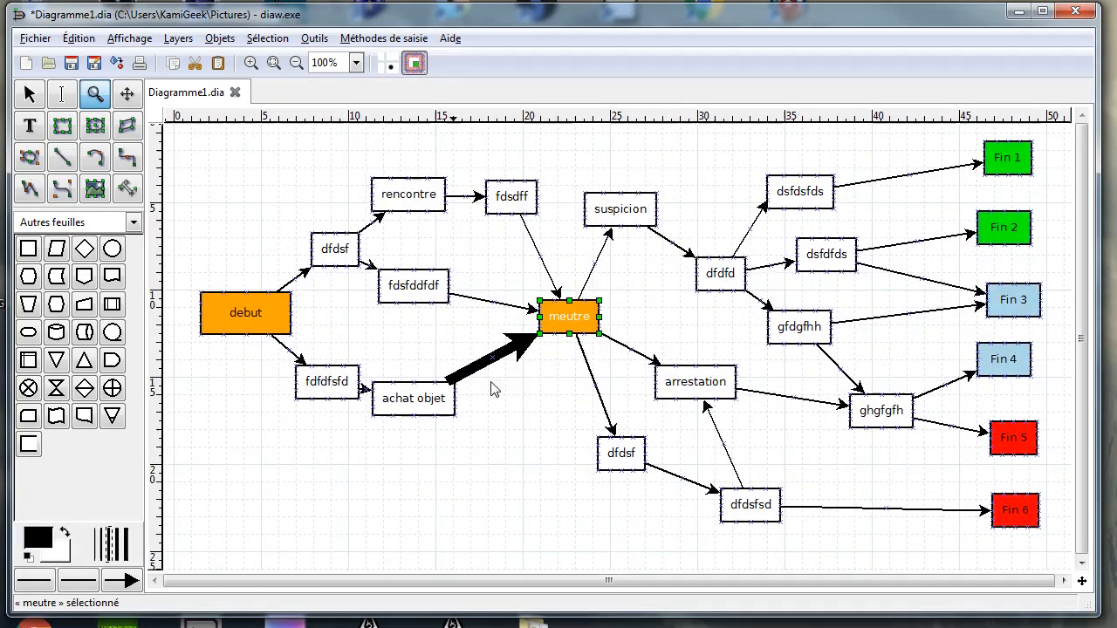
click(130, 97)
drag(479, 452, 510, 452)
click(29, 95)
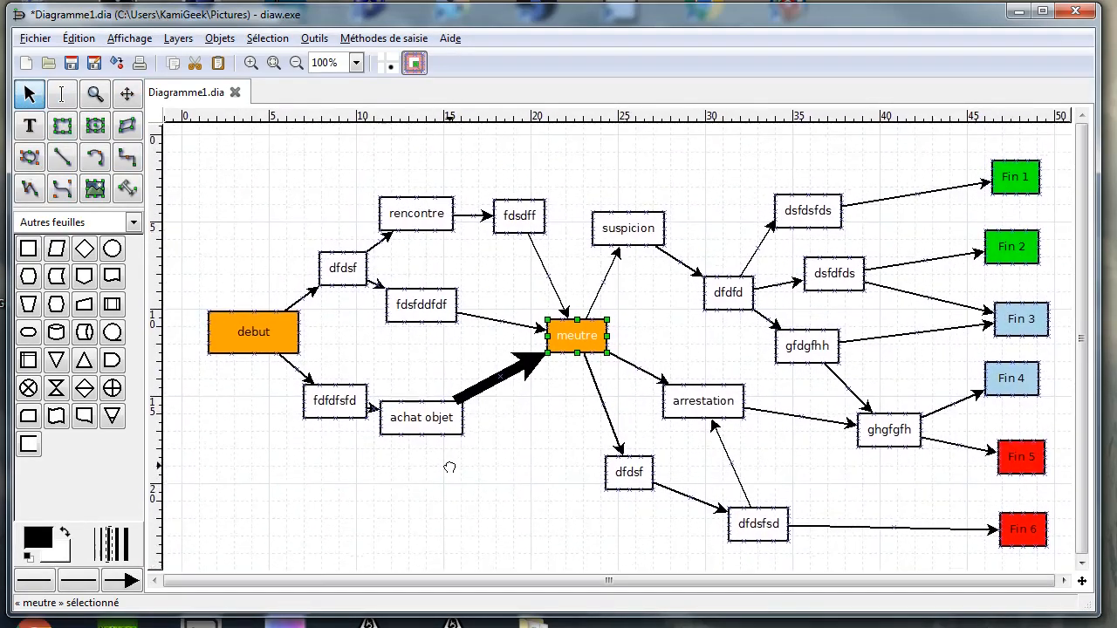
Look over the flowchart by scrolling vertically and horizontally and by zooming out and in
scroll(479, 459, down, 5)
scroll(475, 467, up, 6)
scroll(479, 465, down, 4)
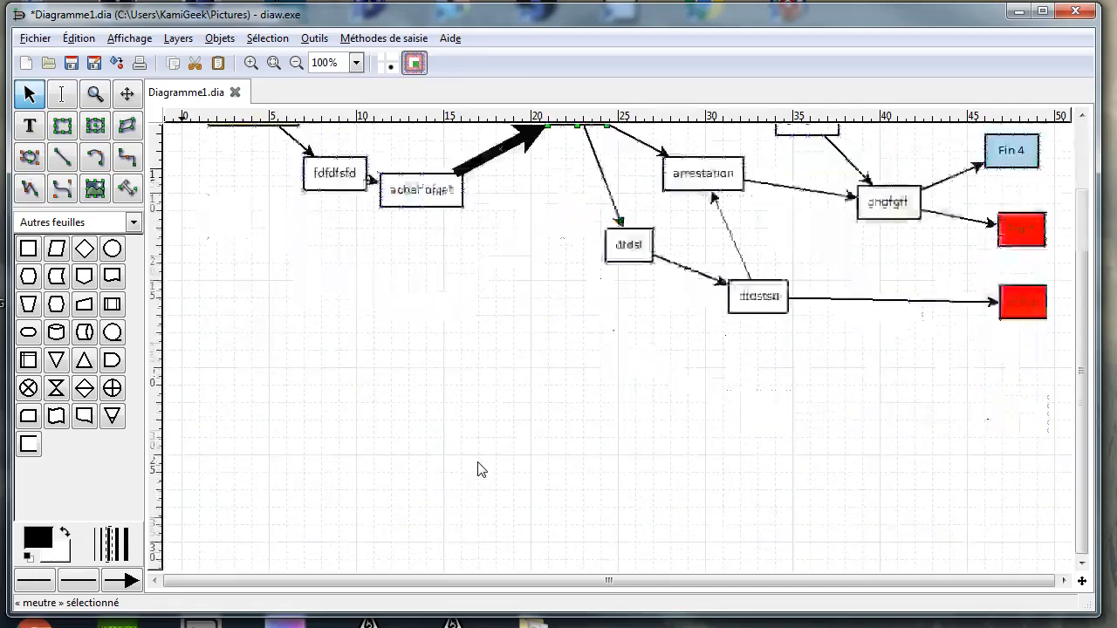
scroll(481, 461, up, 4)
scroll(481, 461, down, 2)
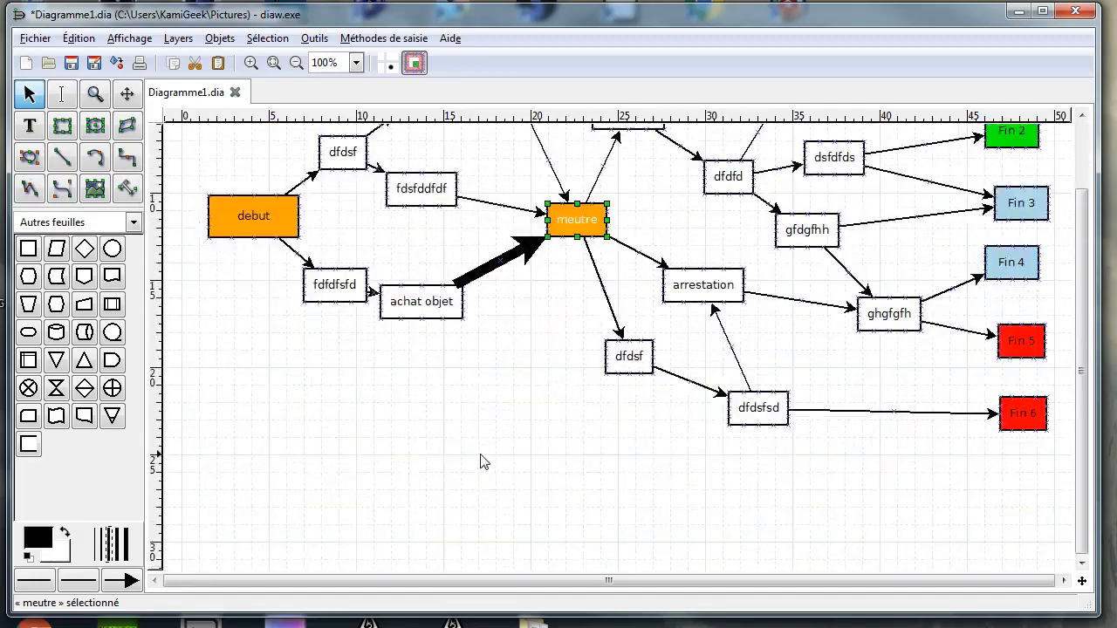
ctrl+scroll(480, 458, down, 3)
ctrl+scroll(484, 458, down, 2)
ctrl+scroll(485, 458, up, 4)
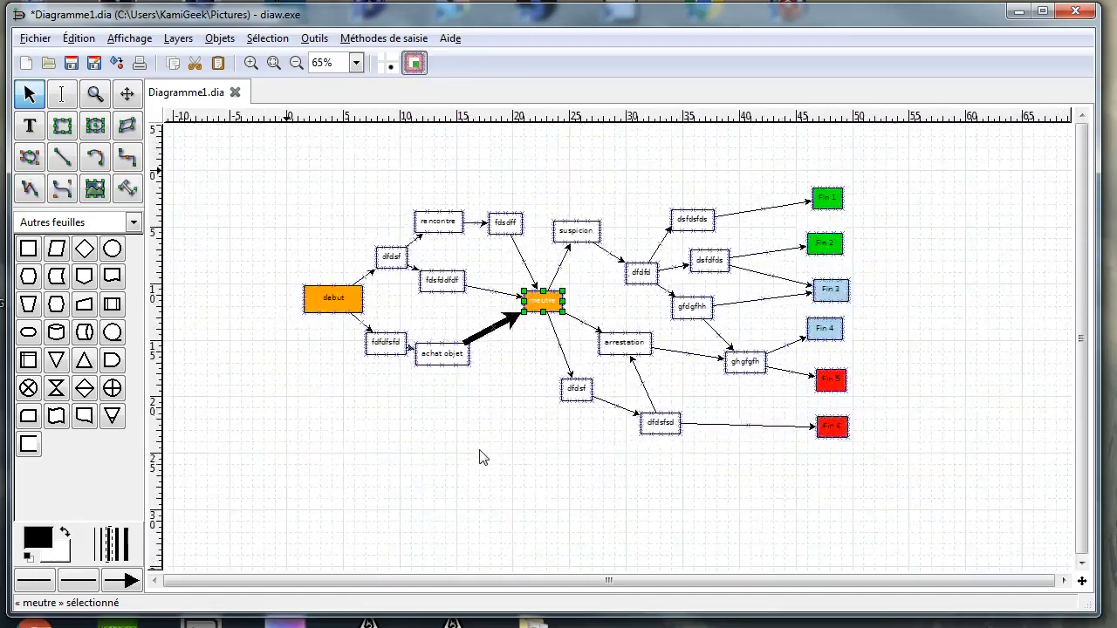
scroll(481, 457, right, 5)
scroll(482, 457, left, 8)
scroll(485, 457, right, 10)
scroll(487, 457, left, 10)
scroll(486, 456, right, 10)
scroll(486, 457, left, 5)
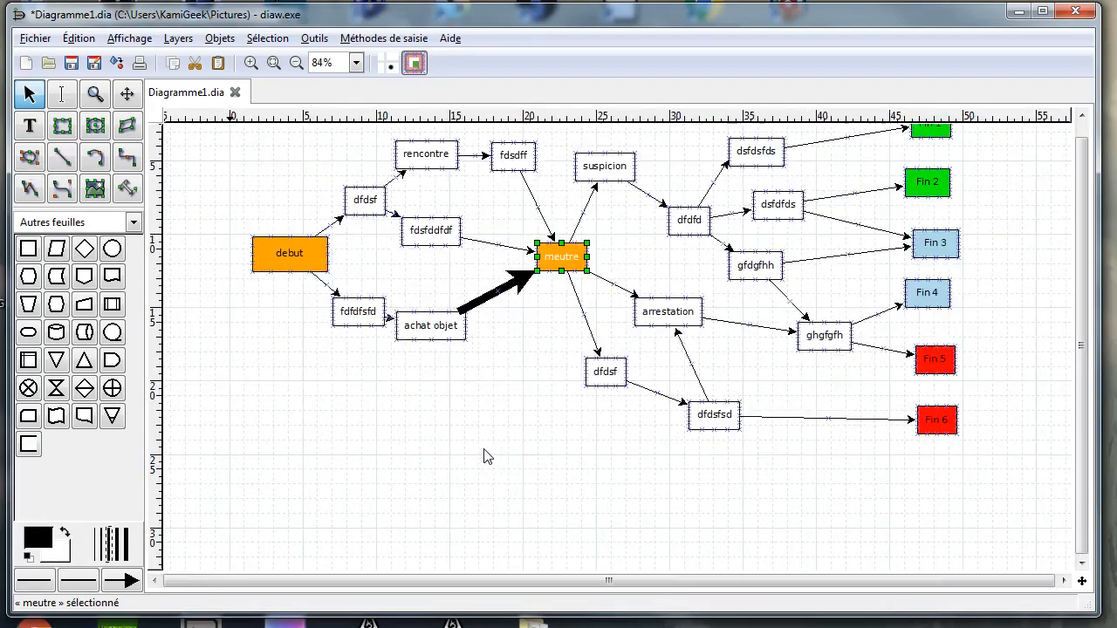
Set the zoom to 100 % and bring the whole flowchart into view
scroll(504, 439, up, 3)
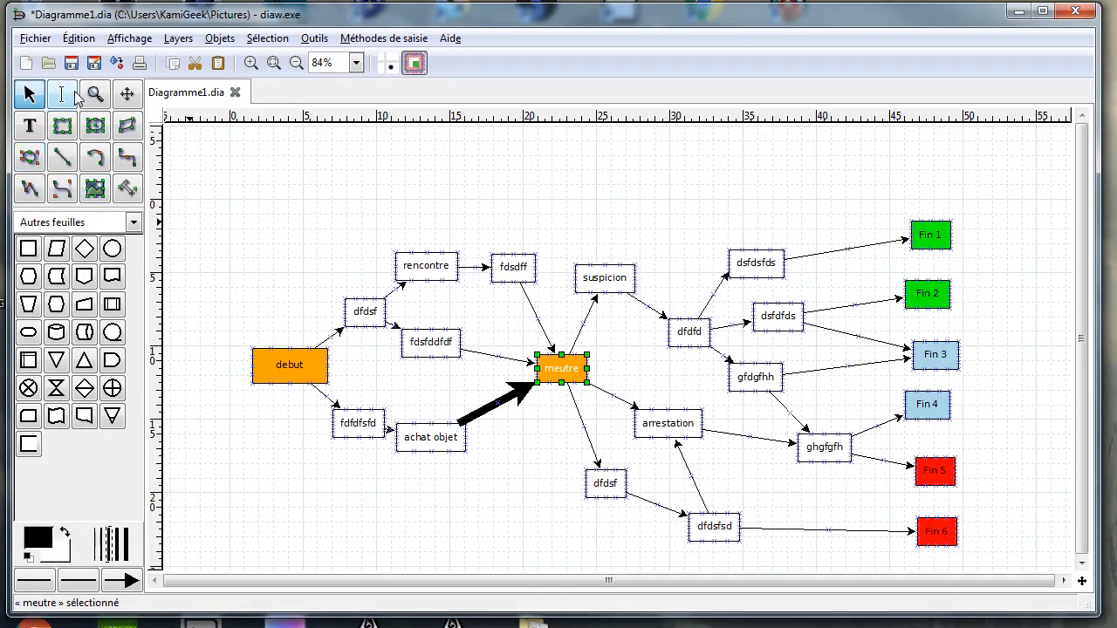
click(355, 64)
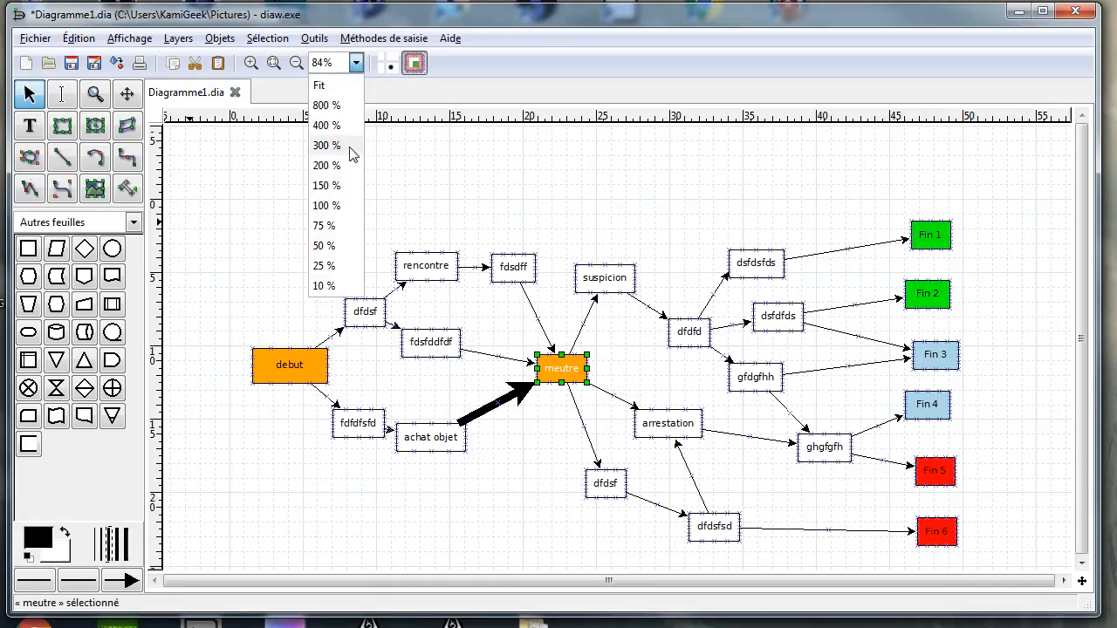
click(327, 206)
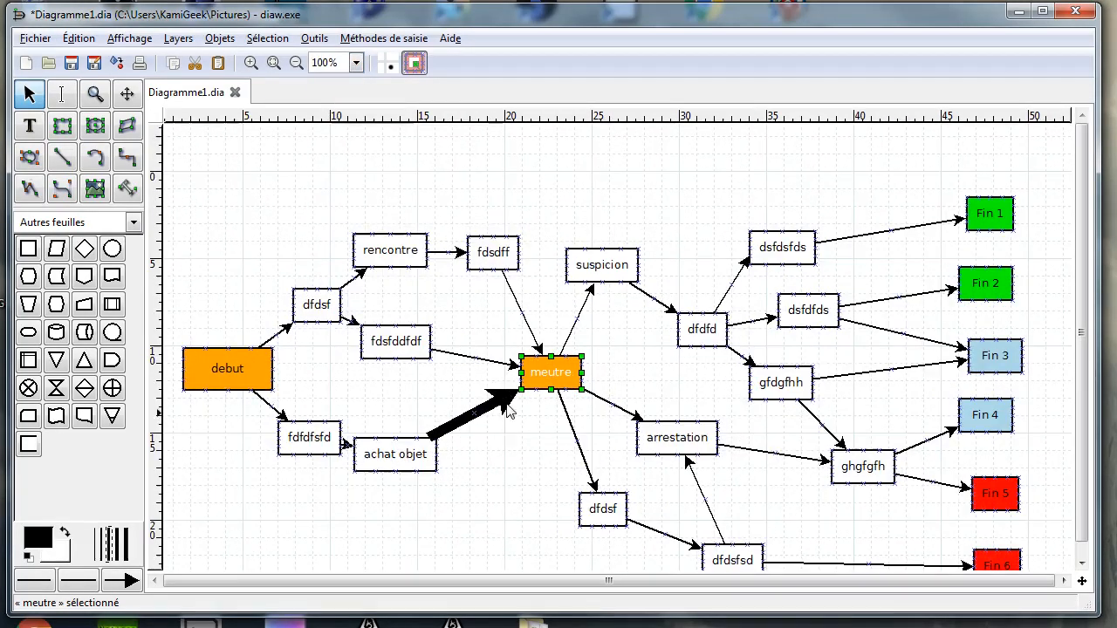
scroll(551, 487, down, 2)
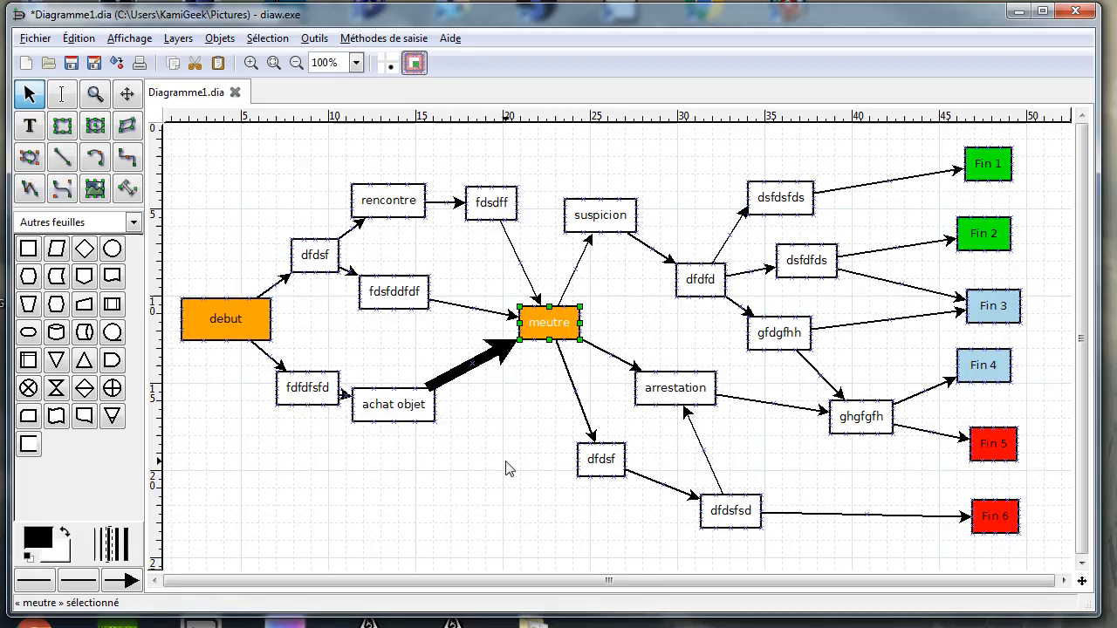
Move the fdsdff box up and slightly to the right of its place beside rencontre
click(411, 65)
mouse_move(486, 205)
mouse_down()
mouse_move(522, 169)
mouse_move(489, 230)
mouse_move(524, 170)
mouse_move(482, 216)
mouse_move(516, 169)
mouse_move(522, 192)
mouse_move(506, 203)
mouse_up()
click(497, 181)
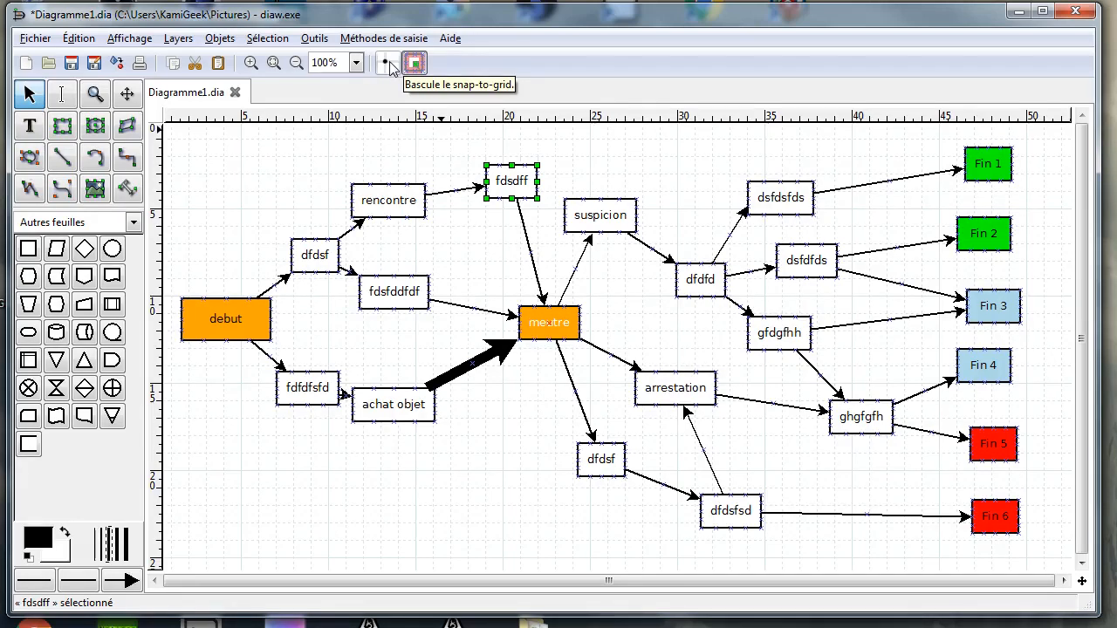
Turn on snap-to-grid and move debut, the upper dfdsf and rencontre slightly left onto the grid
click(389, 67)
drag(199, 327, 180, 312)
drag(315, 252, 300, 258)
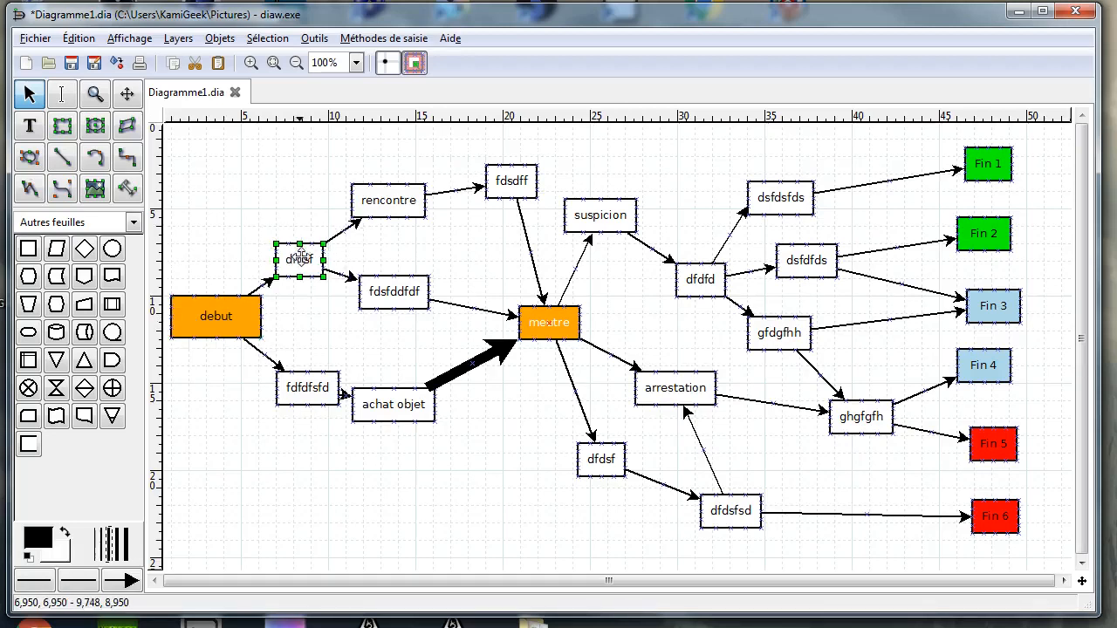
mouse_move(386, 201)
mouse_down()
mouse_move(373, 197)
mouse_move(380, 210)
mouse_up()
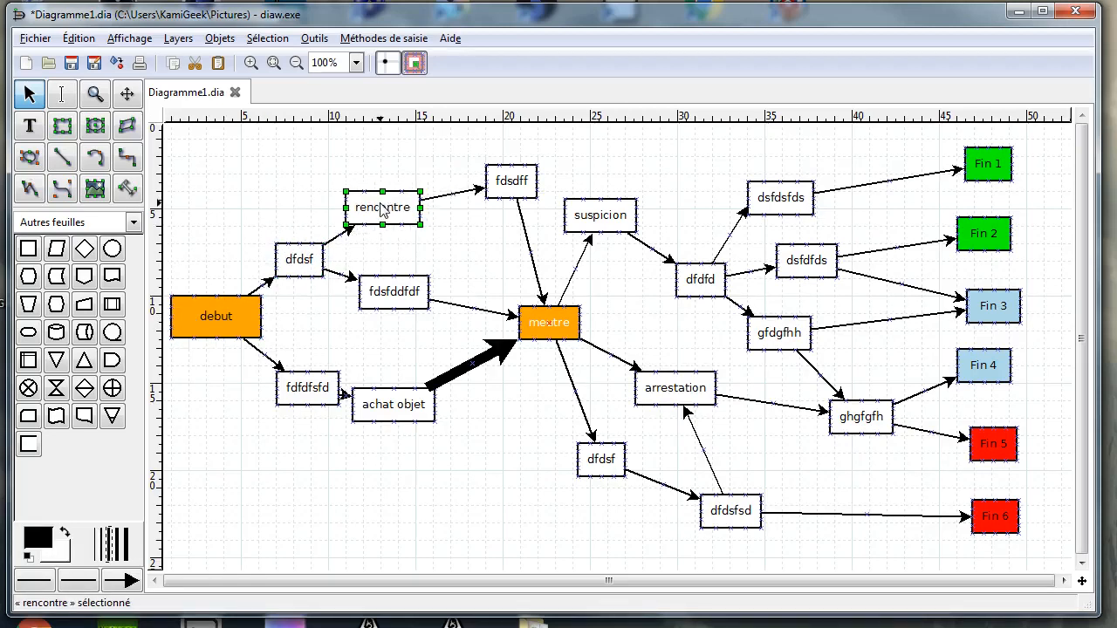
click(194, 44)
mouse_move(267, 38)
click(656, 69)
Move fdfdfsfd left and down, achat objet right and down, and fdsfddfdf down so its left edge aligns with achat objet
mouse_move(307, 400)
mouse_down()
mouse_move(275, 403)
mouse_move(293, 402)
mouse_up()
drag(375, 403, 387, 416)
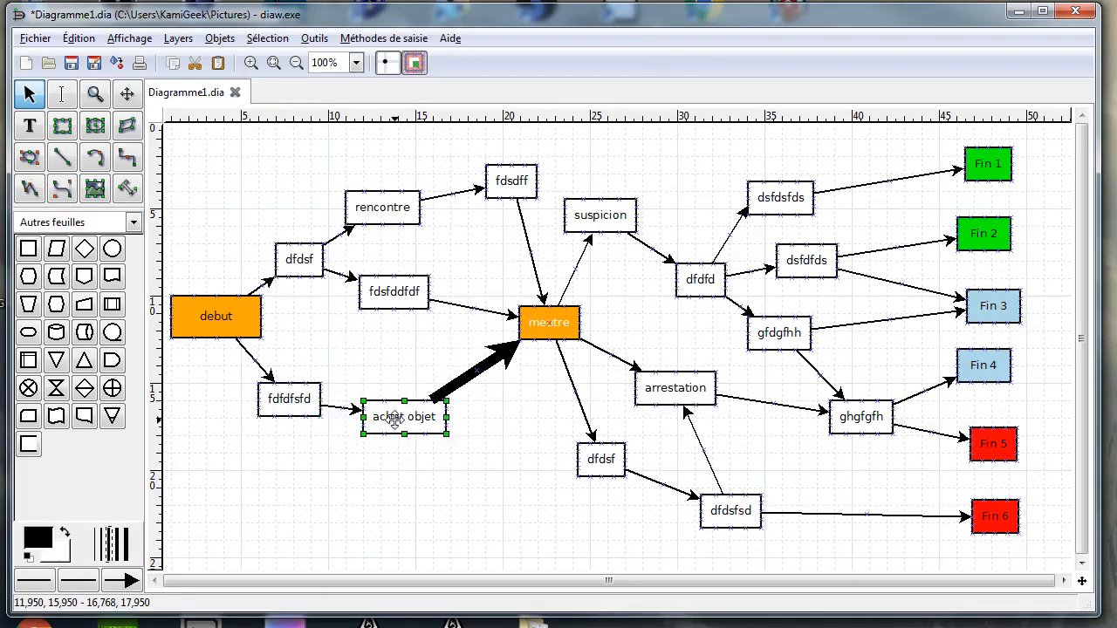
drag(397, 305, 402, 326)
Move the upper dfdsf and rencontre right, aligning rencontre's left edge with fdsfddfdf, and lower fdsdff slightly
drag(296, 261, 314, 260)
drag(384, 210, 403, 209)
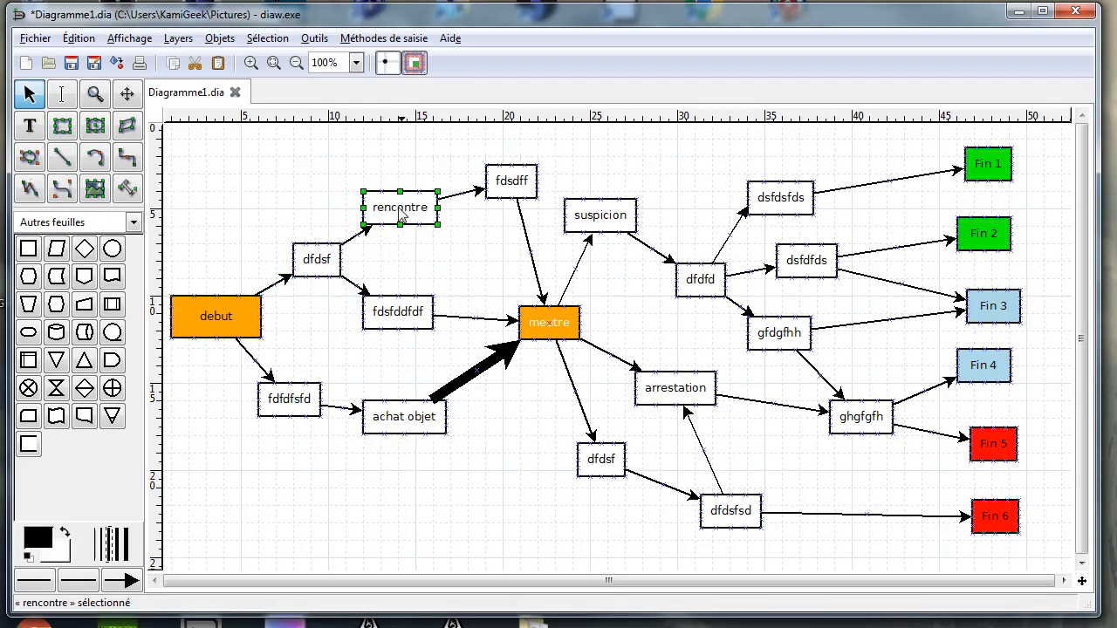
drag(500, 176, 499, 191)
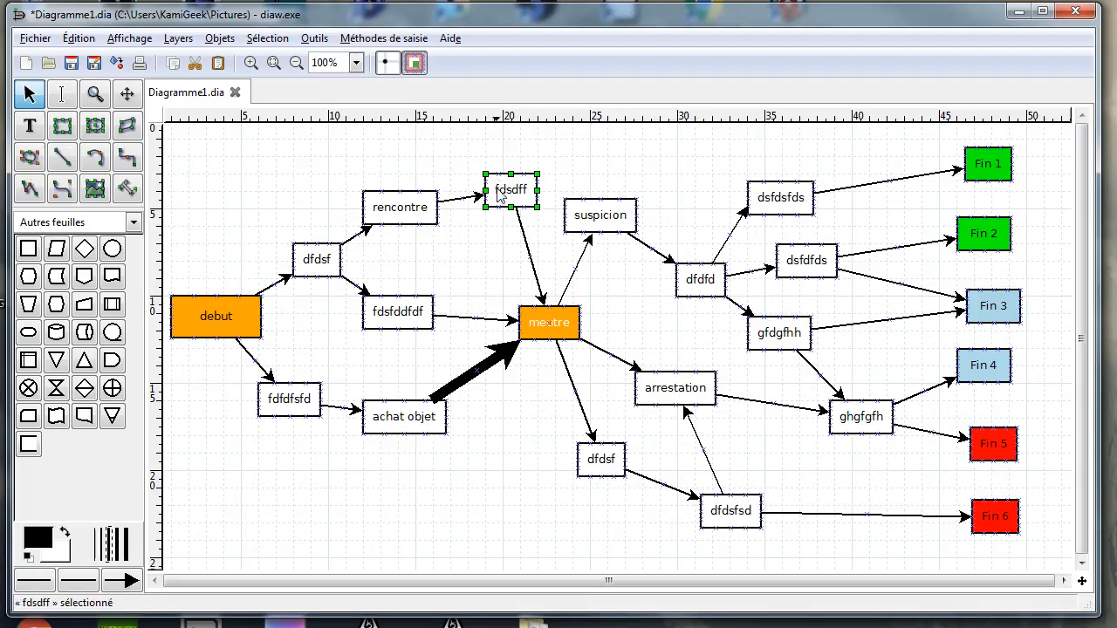
click(310, 38)
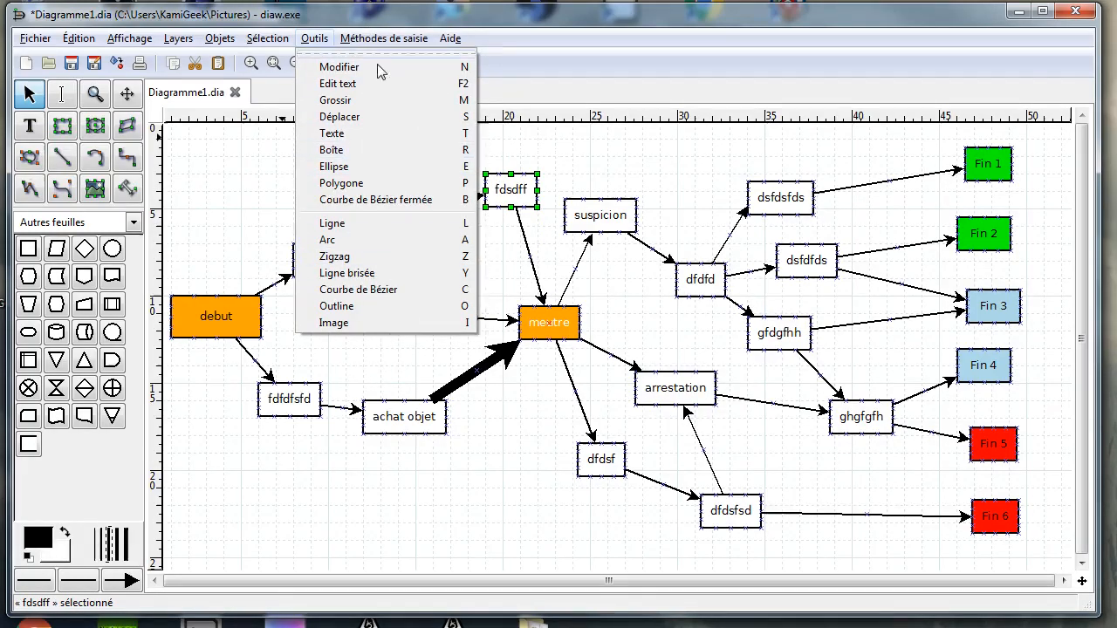
mouse_move(384, 39)
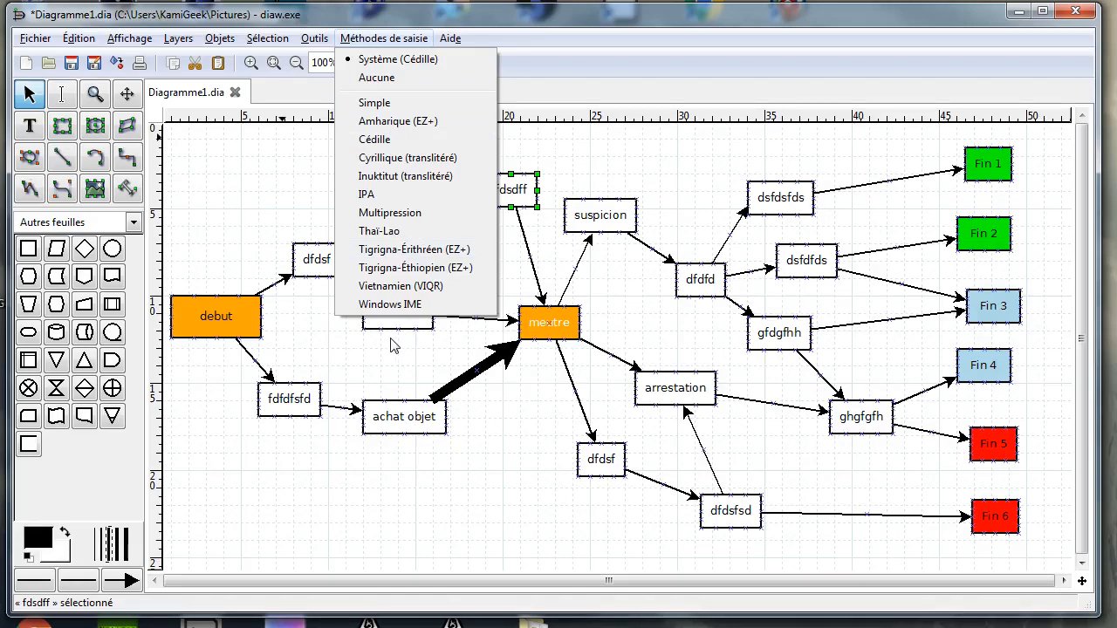
click(219, 39)
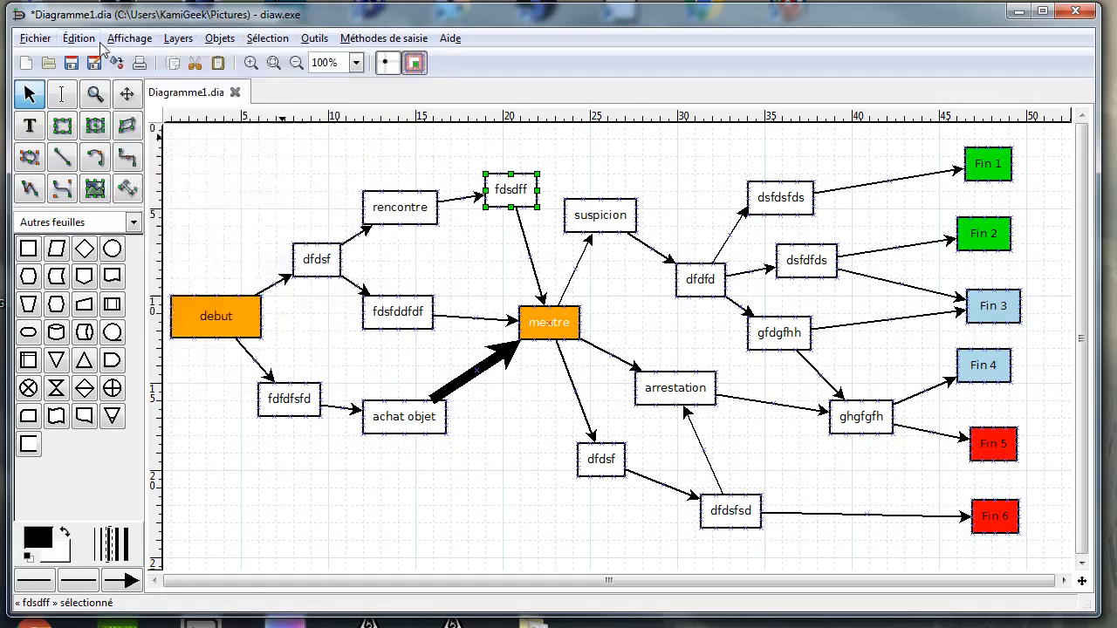
click(80, 40)
click(583, 178)
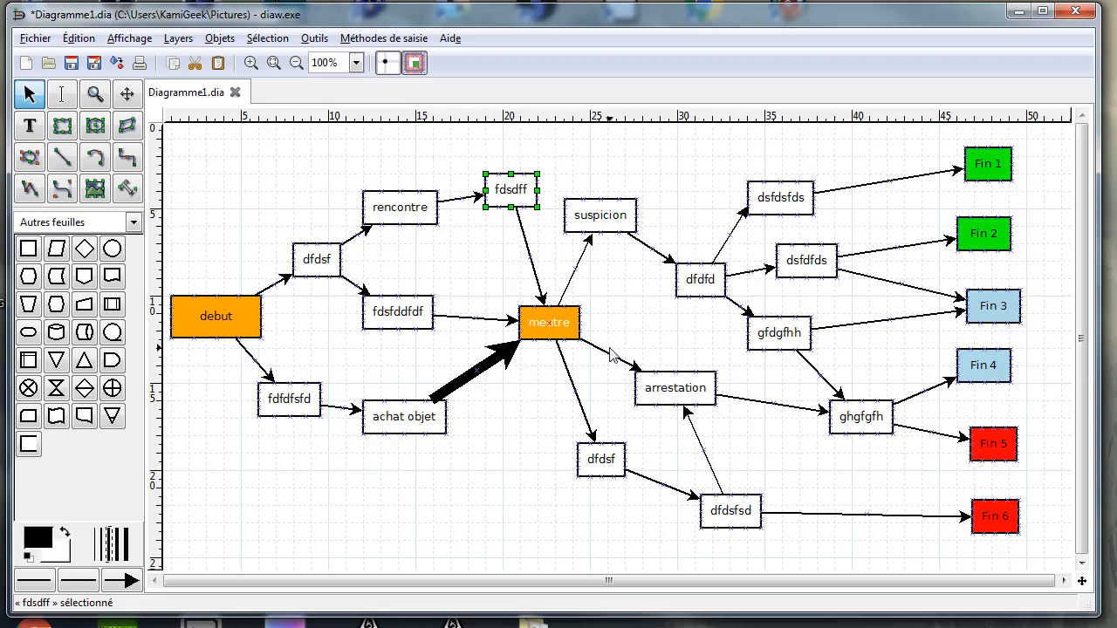
click(458, 487)
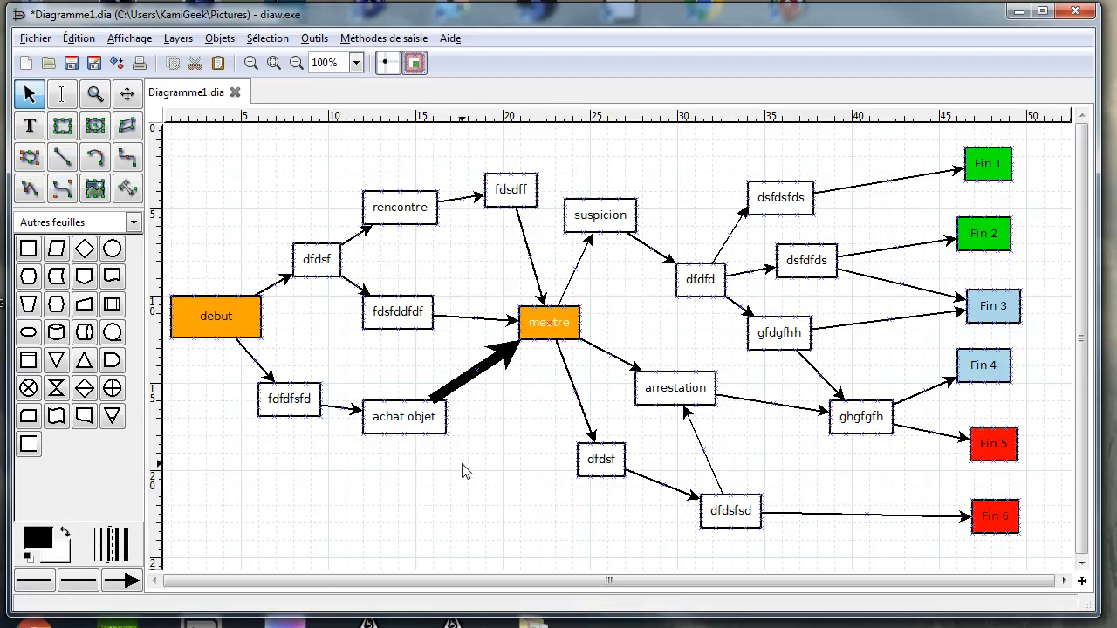